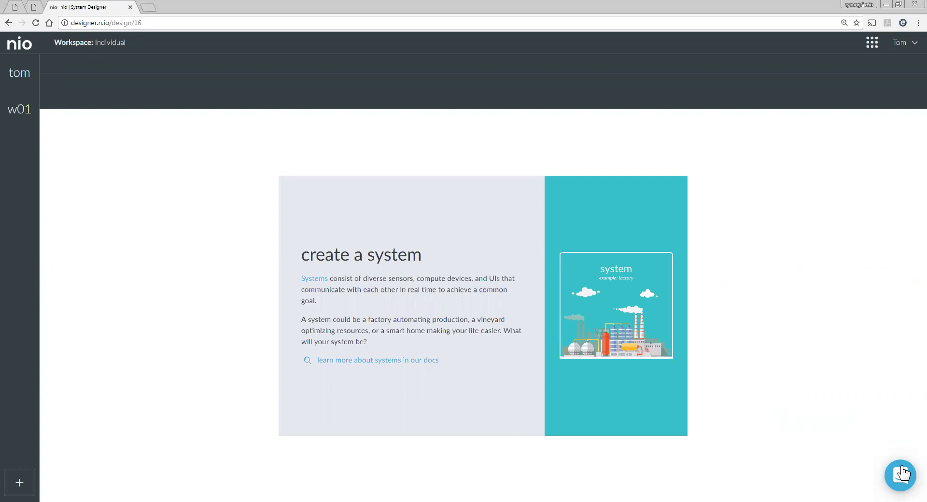
Create a new system named libraries
click(22, 477)
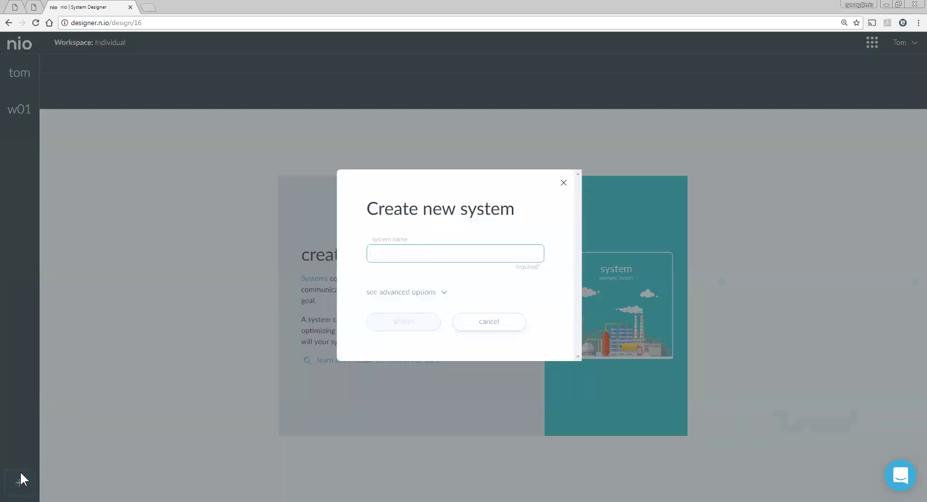
text(lib)
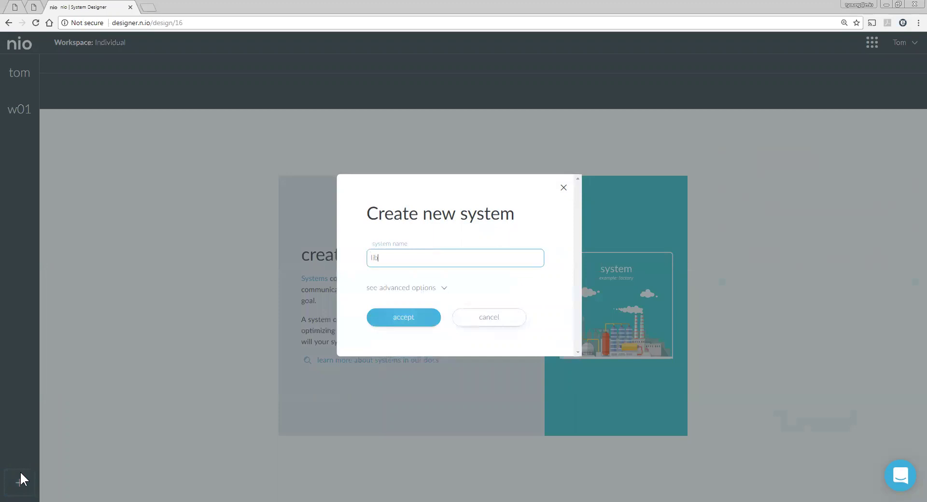
text(raries)
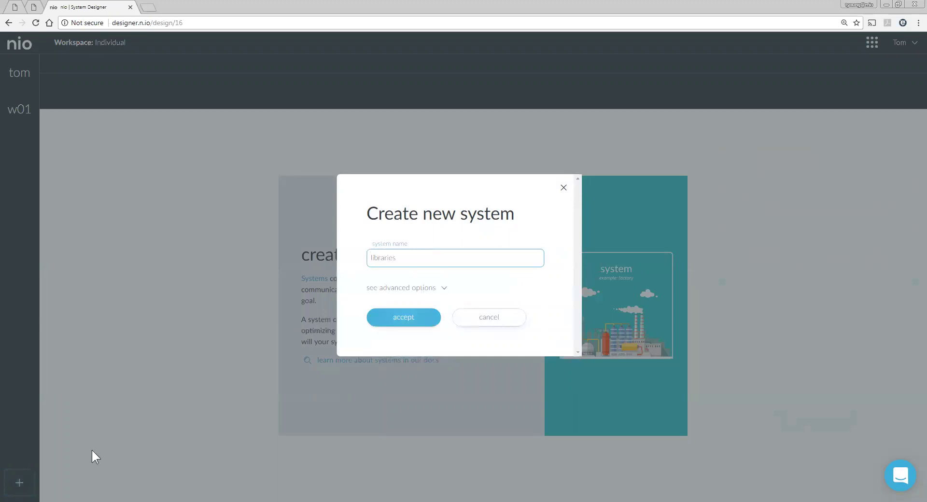
click(405, 317)
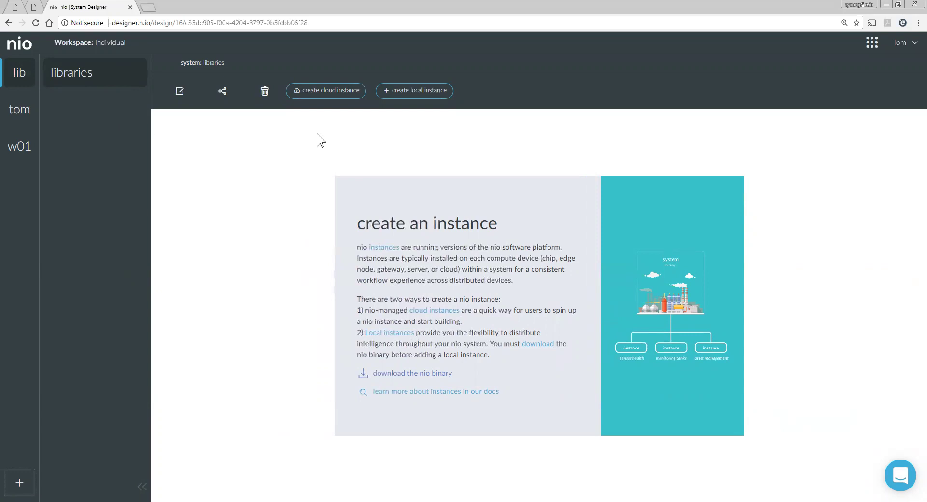
Create a cloud instance named northBranch in the libraries system
click(316, 93)
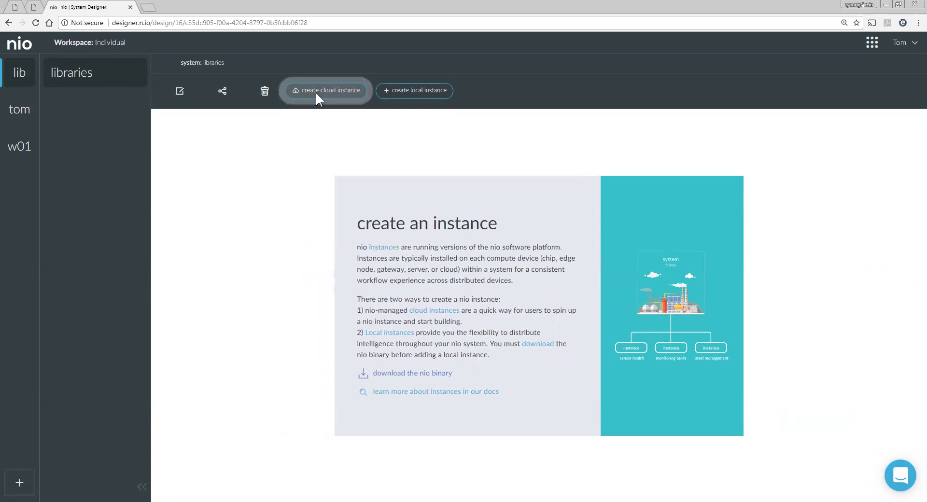
text(n)
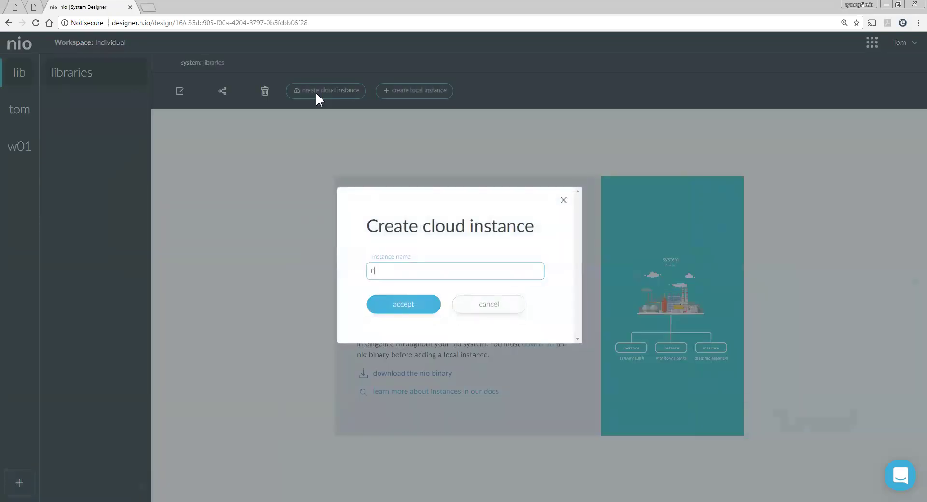
text(orthBranch)
click(391, 302)
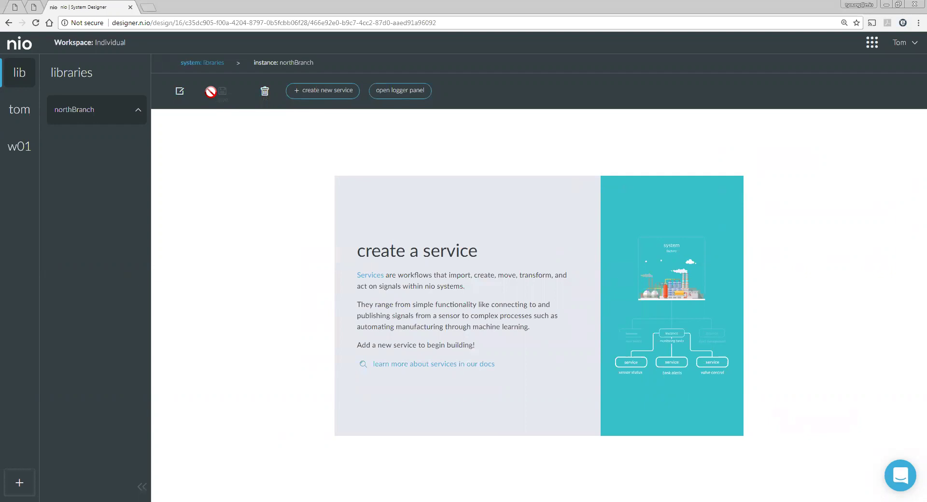
Create a service named FormHandler in the northBranch instance, and reopen it after viewing the instance canvas
click(300, 91)
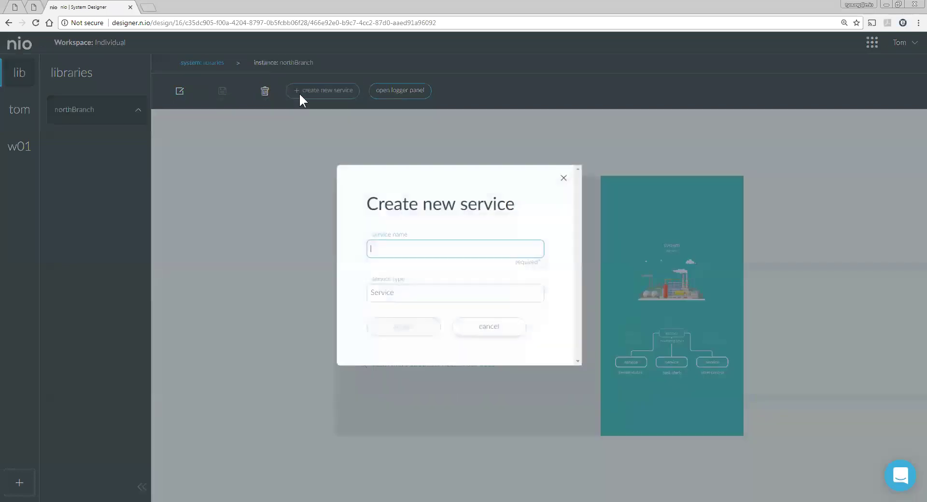
text(F)
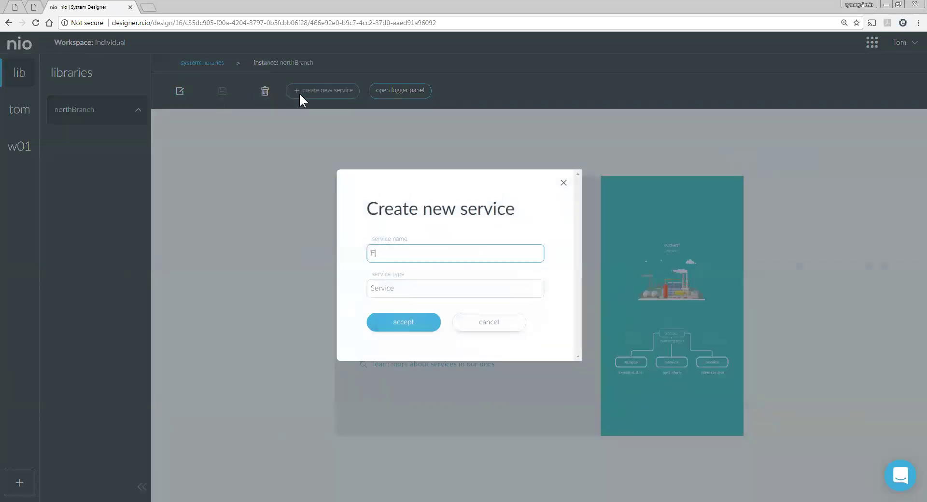
text(ormHandler)
click(408, 324)
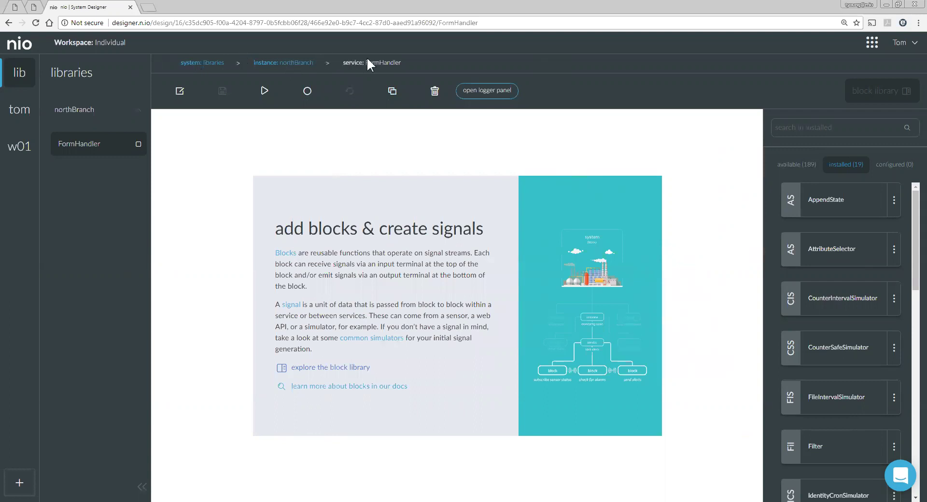
click(285, 62)
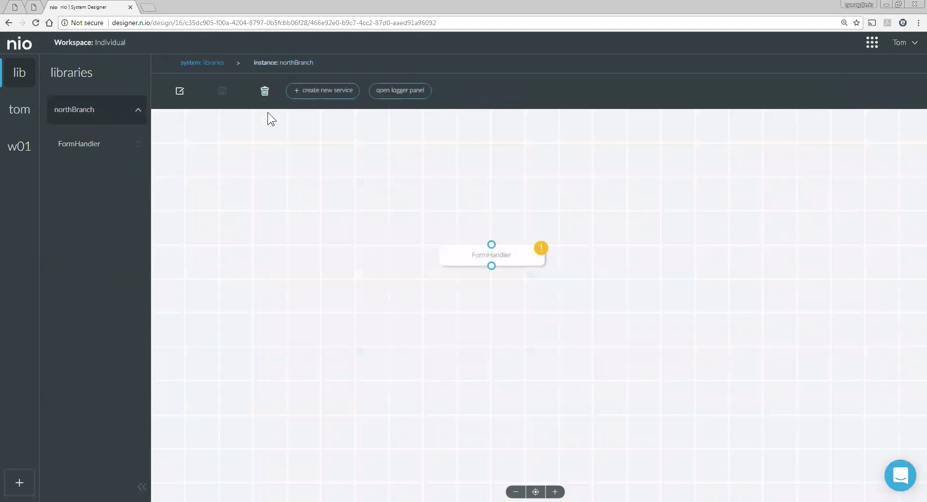
click(73, 150)
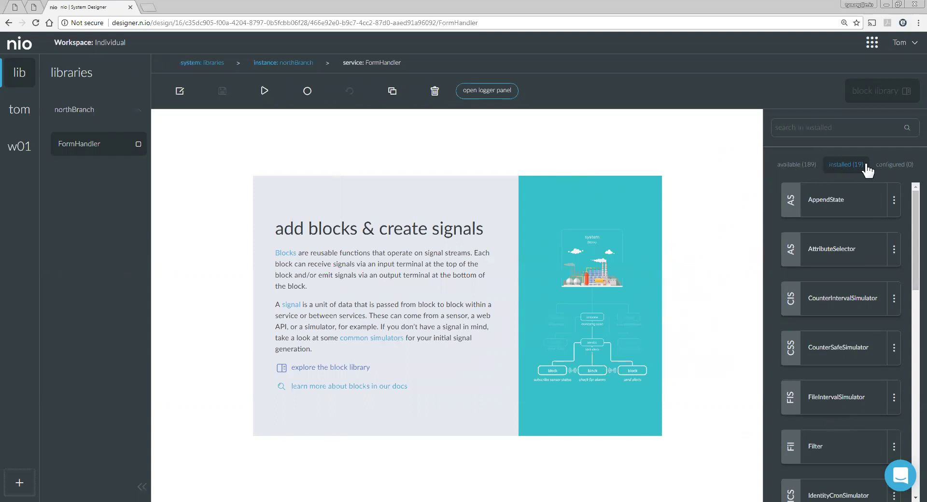
Add a CounterIntervalSimulator block named "generate id" to the FormHandler canvas and save the service
mouse_move(915, 214)
mouse_down()
mouse_move(915, 406)
mouse_move(915, 220)
mouse_up()
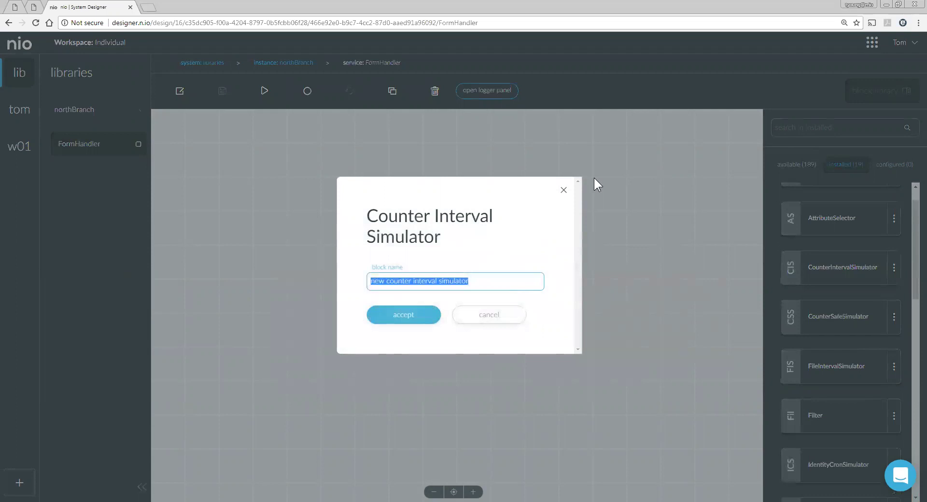
text(genera)
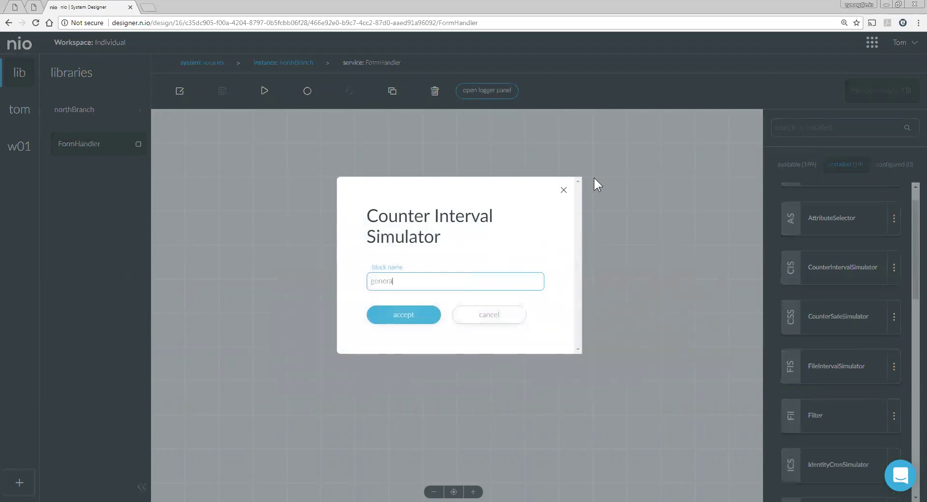
text(te id)
key(Return)
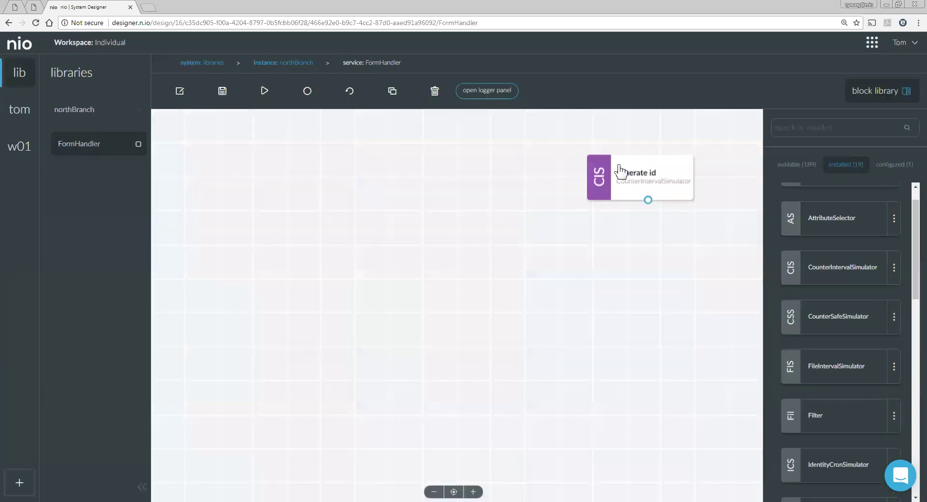
key(ctrl+s)
Configure the generate id block with a 3-second interval, simulated attribute id and a simulated end value of 2
double_click(651, 178)
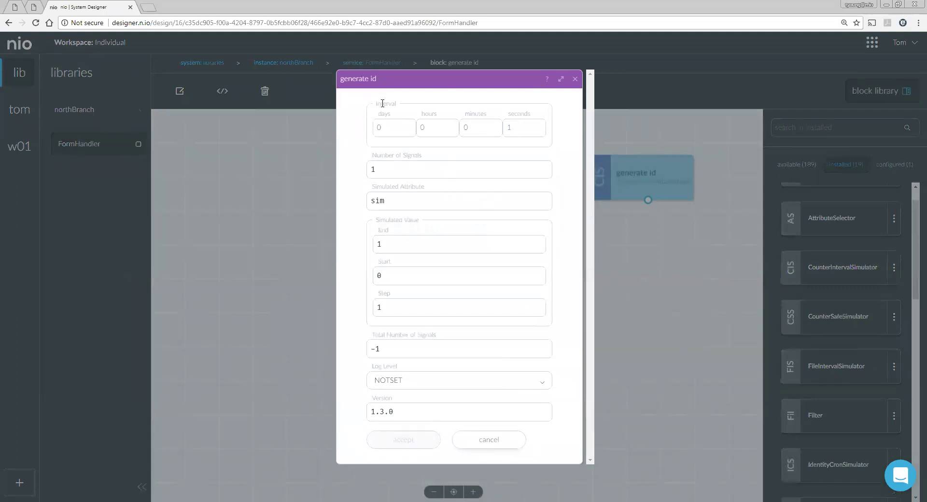
click(542, 126)
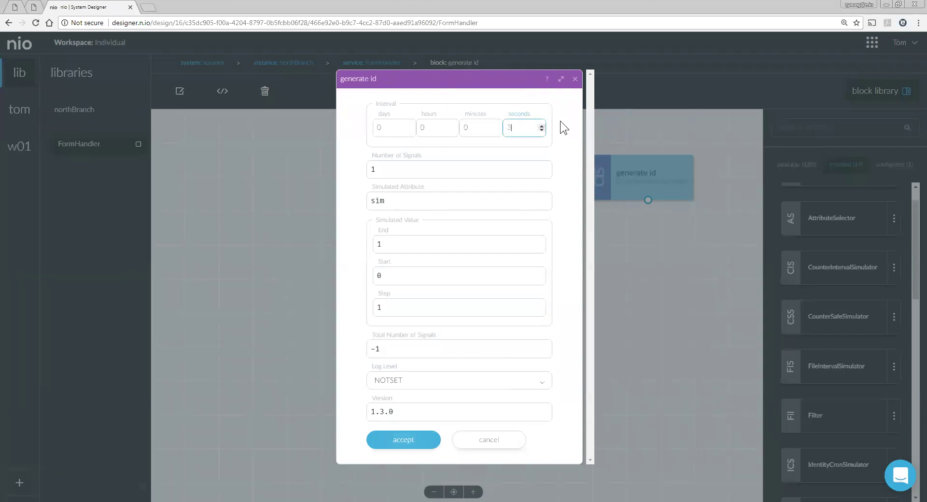
drag(410, 198, 355, 196)
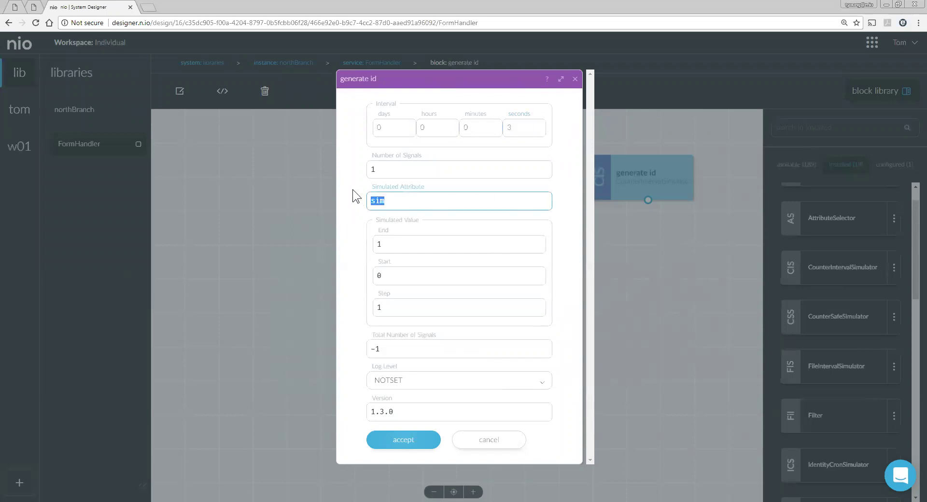
text(id)
click(397, 275)
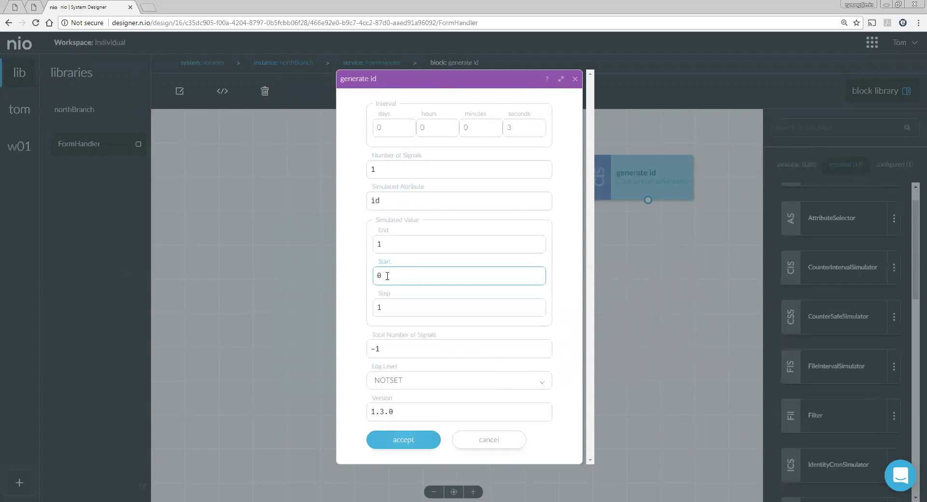
double_click(379, 276)
click(378, 306)
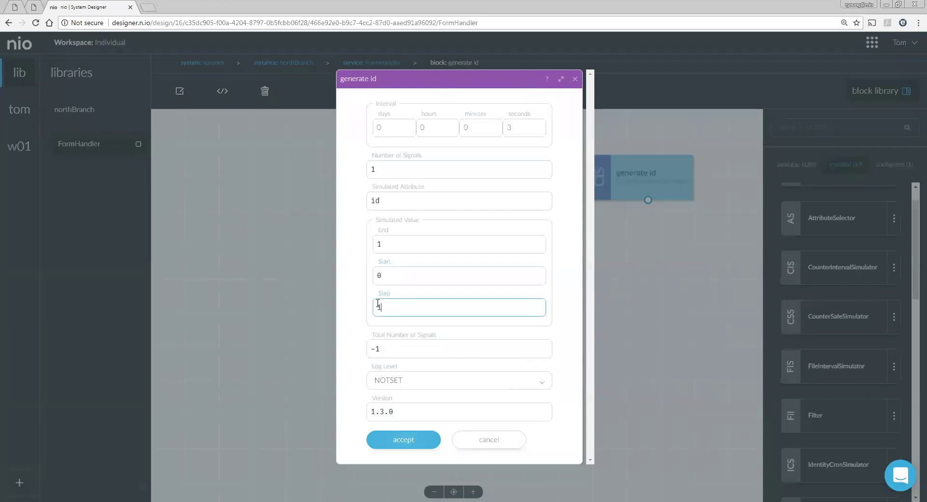
double_click(379, 246)
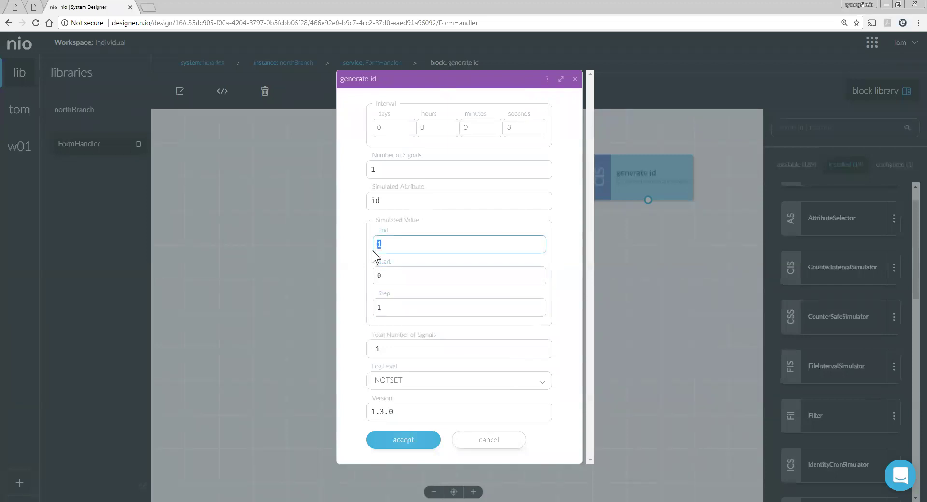
text(2)
click(404, 440)
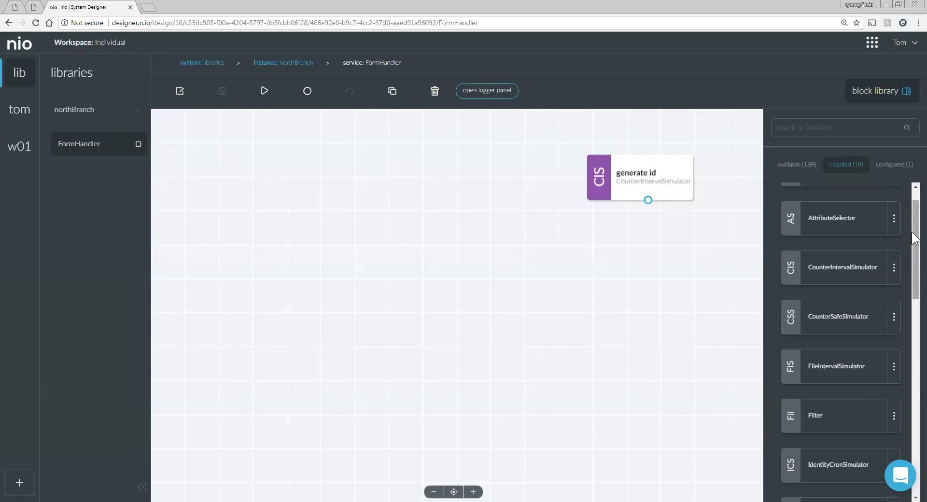
Add a Logger block named "logger A" to the canvas below the generate id block
drag(912, 231, 904, 355)
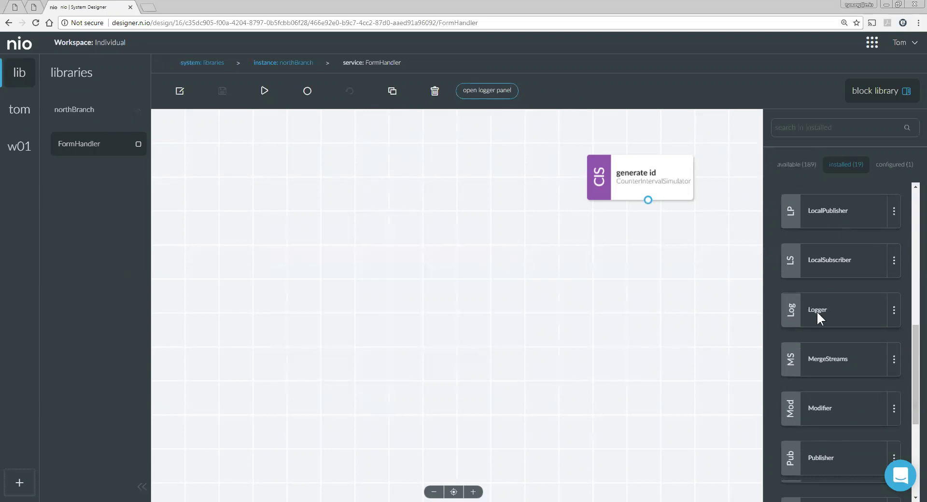
drag(816, 311, 629, 289)
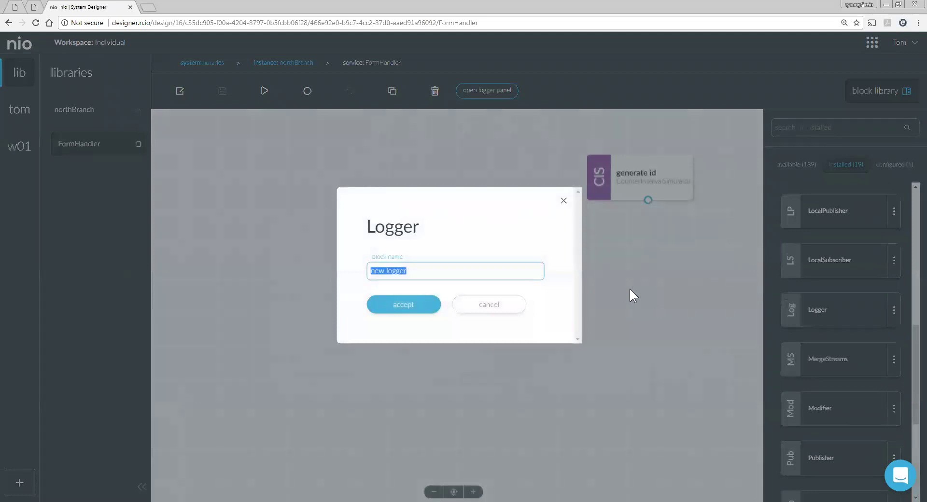
text(logger A)
key(Return)
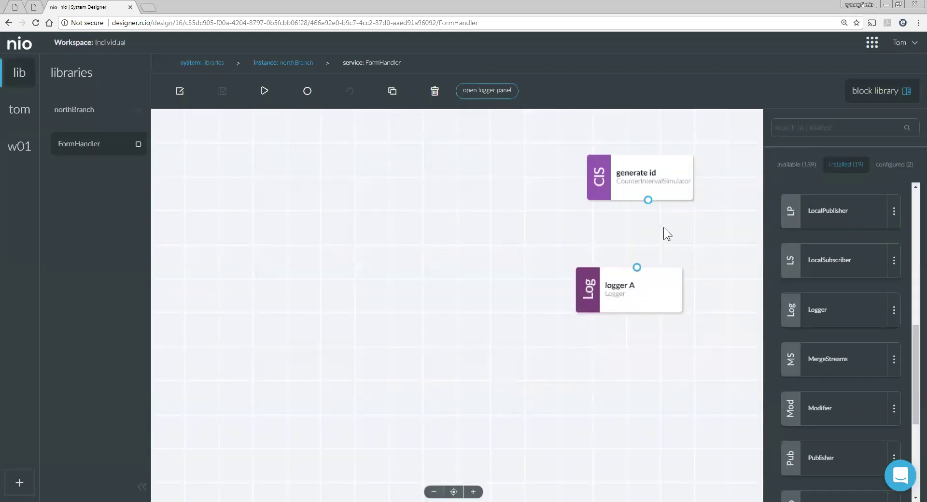
Move logger A closer beneath generate id, connect generate id's output to logger A's input, and save the service
drag(668, 281, 694, 270)
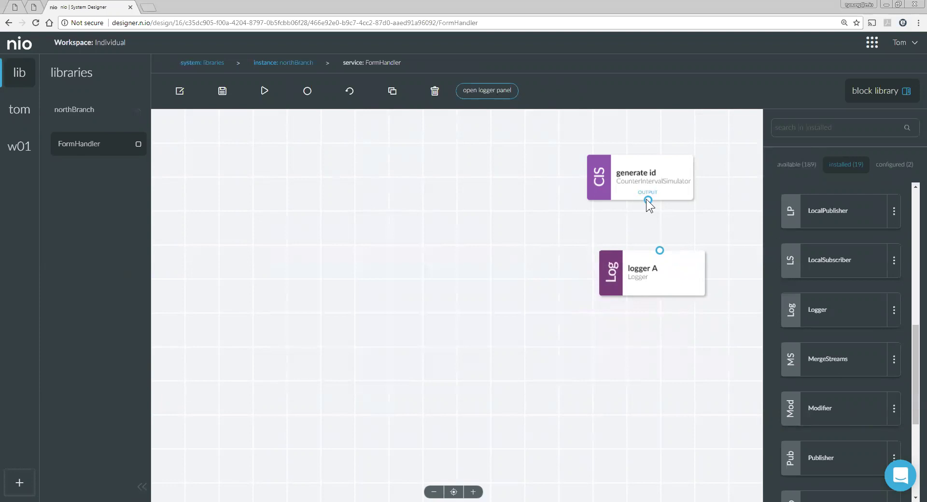
drag(648, 200, 661, 248)
click(231, 96)
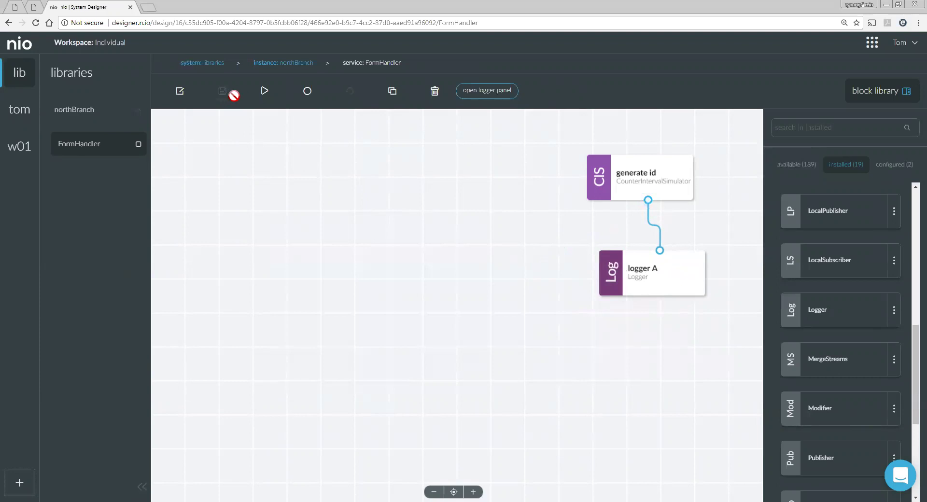
Start the FormHandler service and show the logger panel, placed clear of the blocks on the canvas
click(263, 93)
click(501, 93)
drag(487, 139, 309, 325)
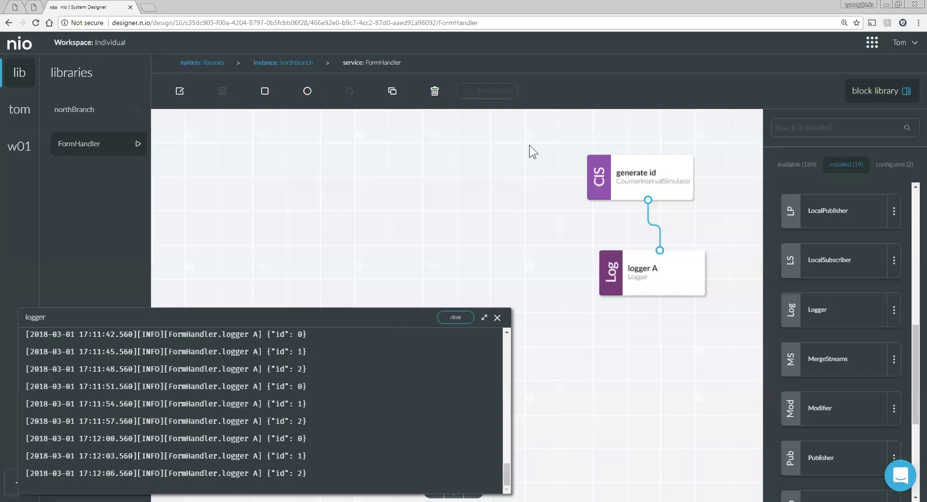
Set the generate id block's number of signals to 3
double_click(664, 181)
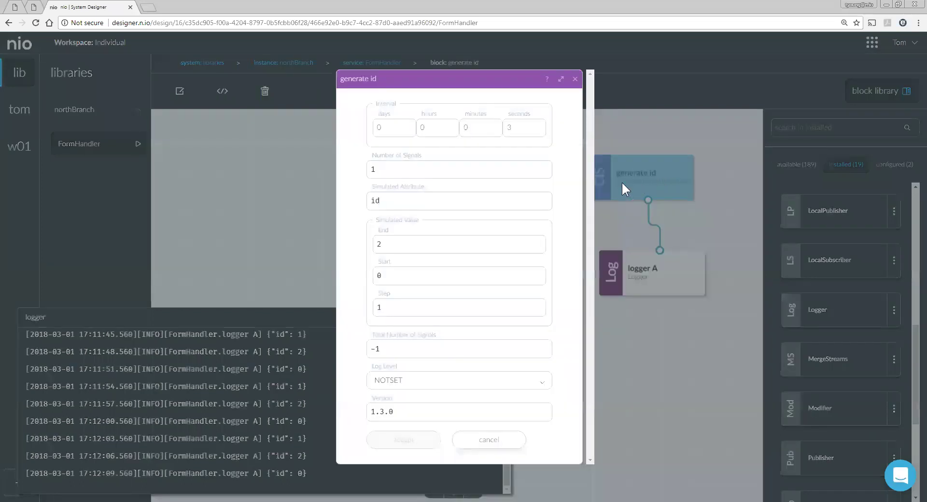
click(409, 173)
double_click(372, 172)
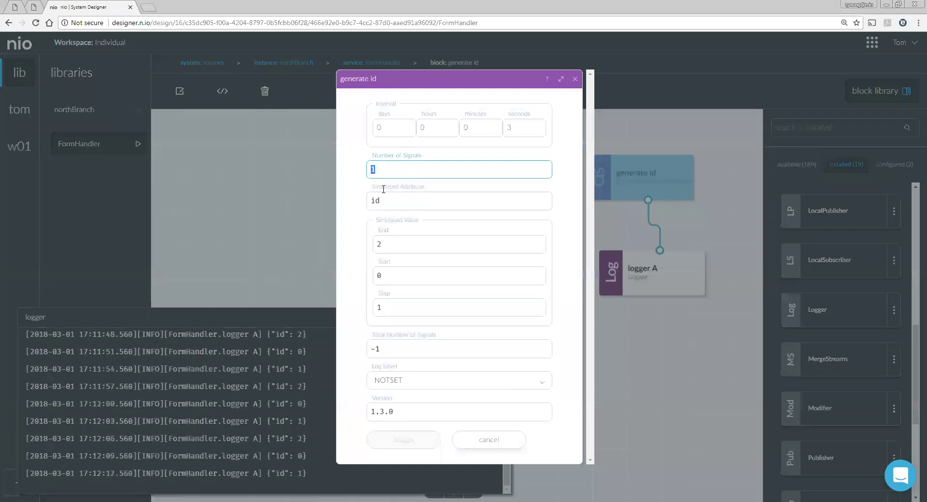
text(3)
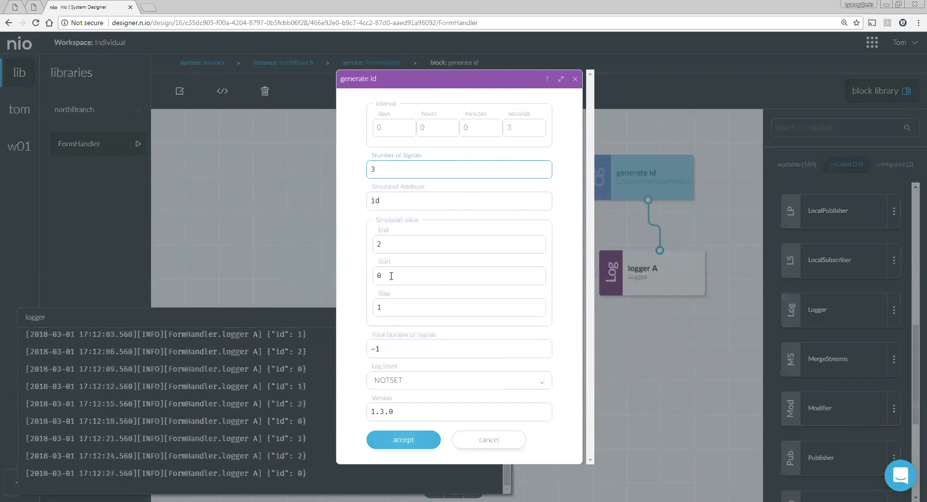
click(403, 440)
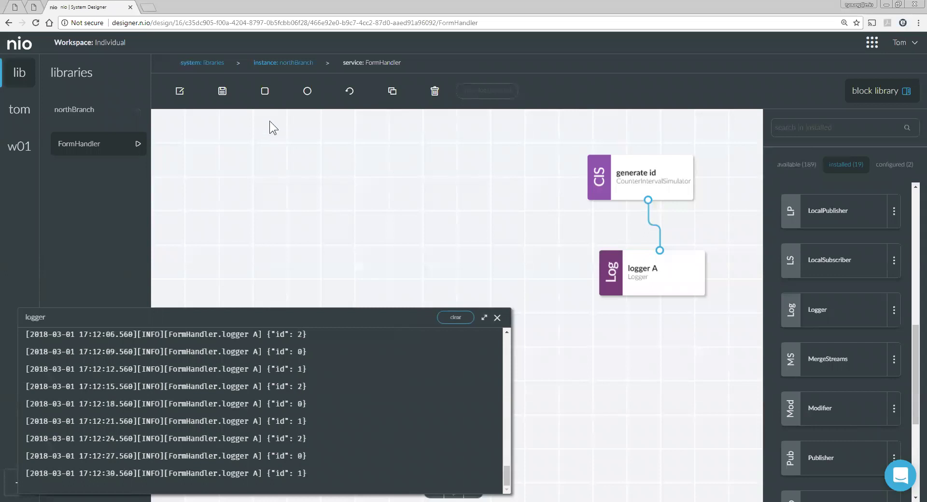
Save and restart the FormHandler service, and clear the old entries from the logger panel
click(265, 91)
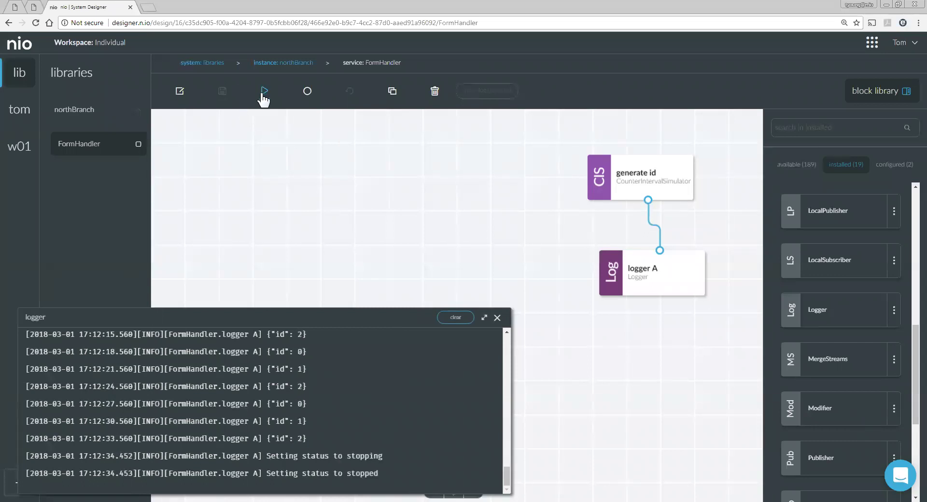
click(264, 93)
click(453, 320)
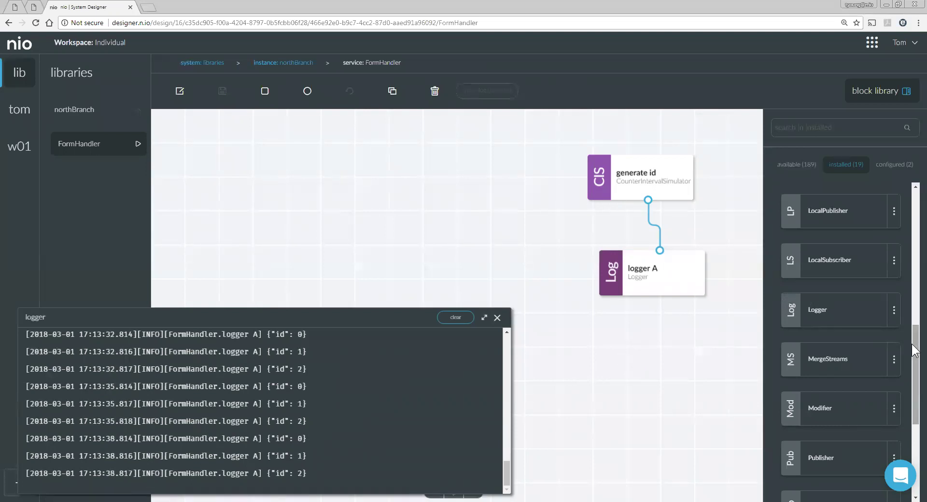
Move logger A further down and add a Counter block named "count forms" between generate id and logger A
drag(914, 350, 914, 208)
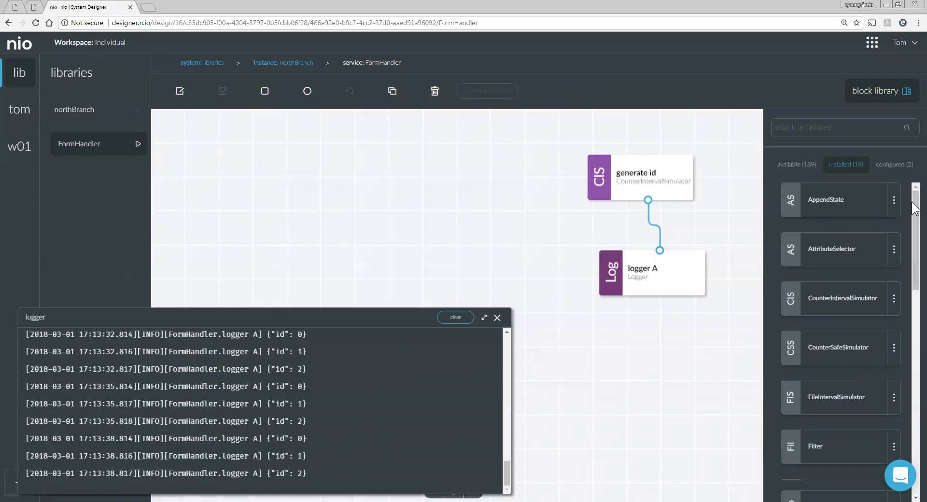
click(798, 168)
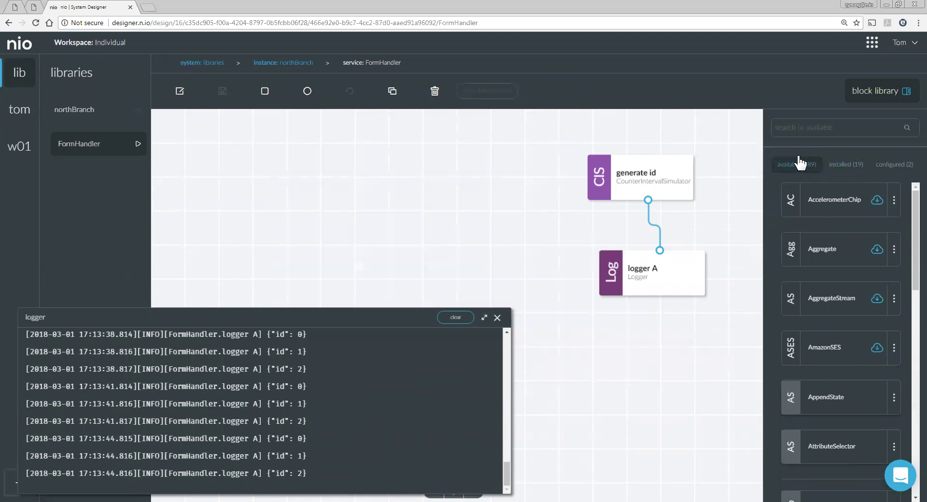
click(797, 128)
text(counter)
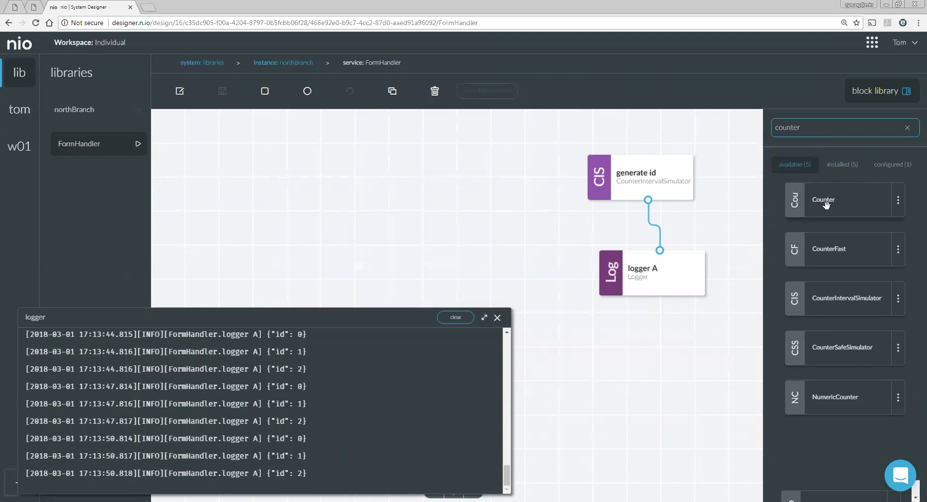
drag(666, 269, 651, 352)
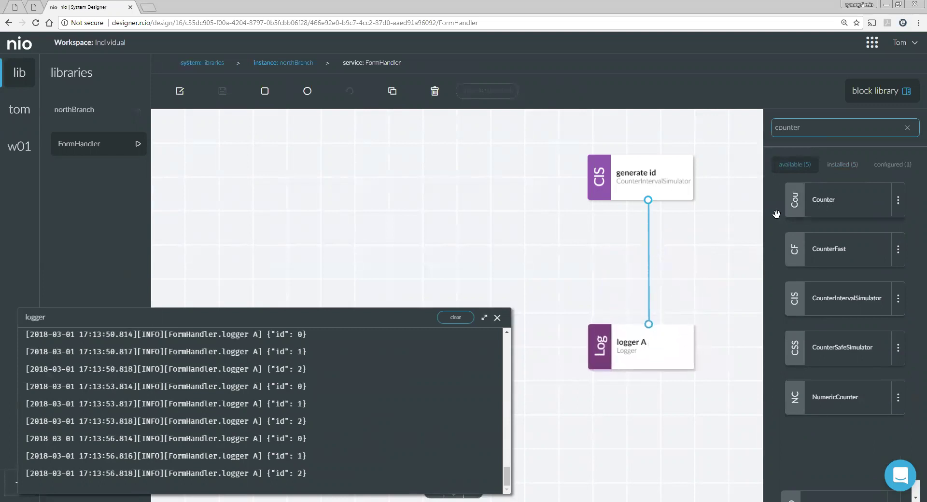
drag(818, 202, 641, 260)
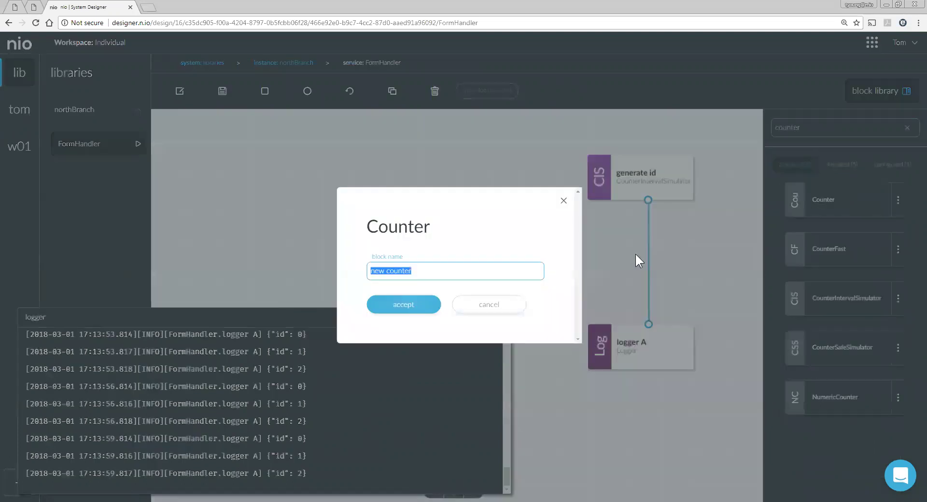
text(count forms)
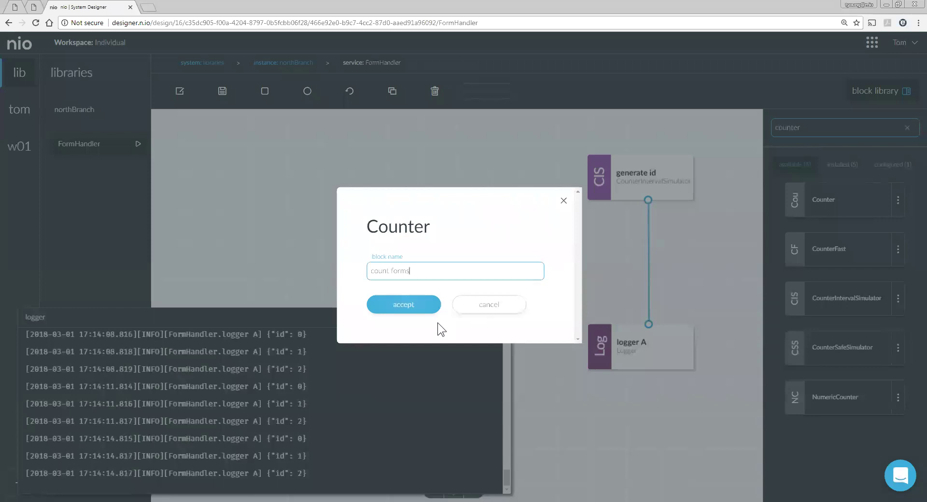
click(414, 313)
Position count forms between the two blocks, rerouting generate id's output into it and its output into logger A
mouse_move(674, 254)
mouse_down()
mouse_move(698, 257)
mouse_move(672, 264)
mouse_up()
drag(650, 321, 663, 242)
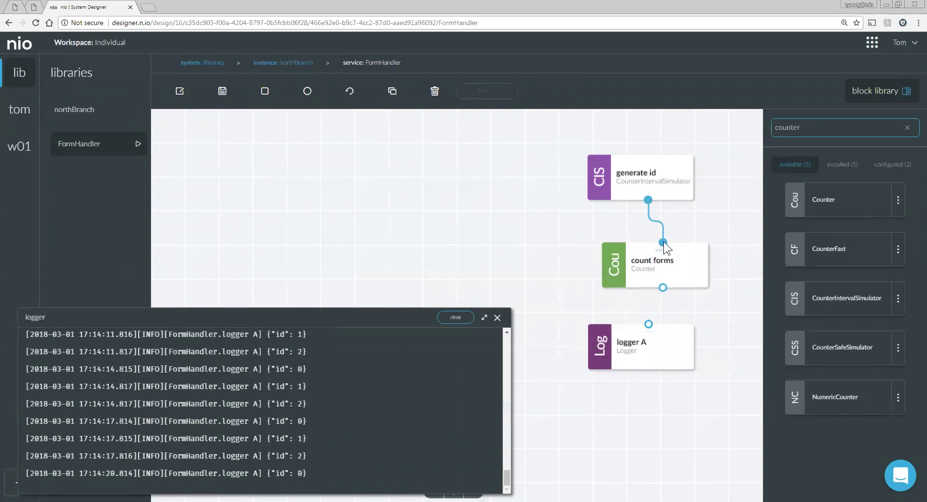
drag(657, 295, 649, 325)
Stop the FormHandler service, save it with the new counter wiring, and start it again
click(257, 103)
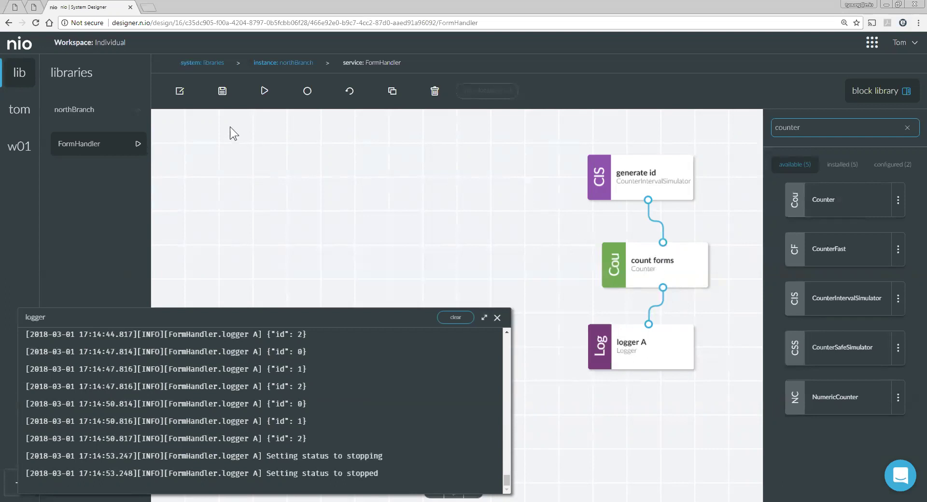
click(222, 100)
click(274, 97)
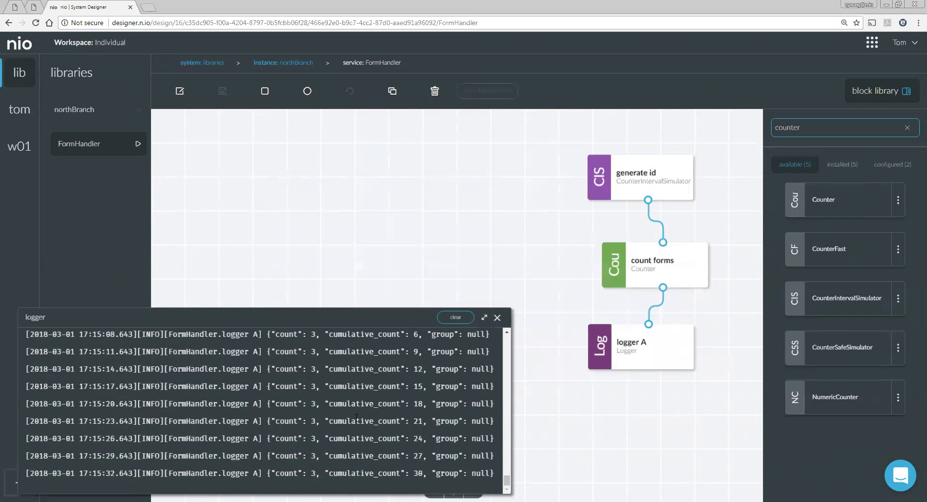
Set the generate id block's number of signals to 1 and restart the FormHandler service
click(620, 182)
double_click(620, 182)
drag(436, 168, 373, 167)
text(1)
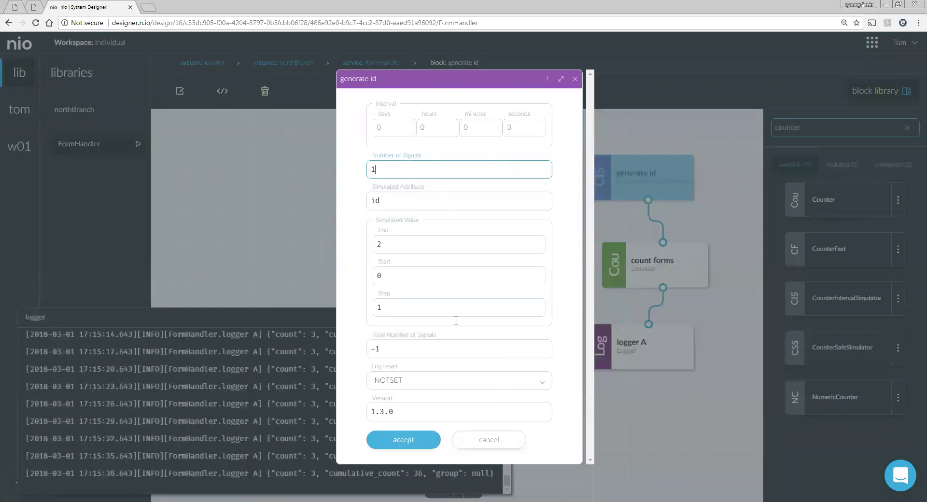
click(423, 440)
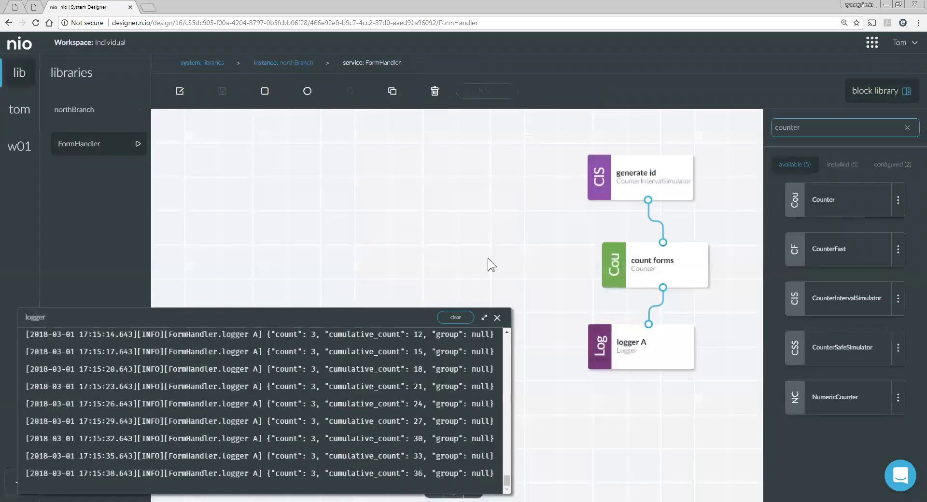
click(265, 94)
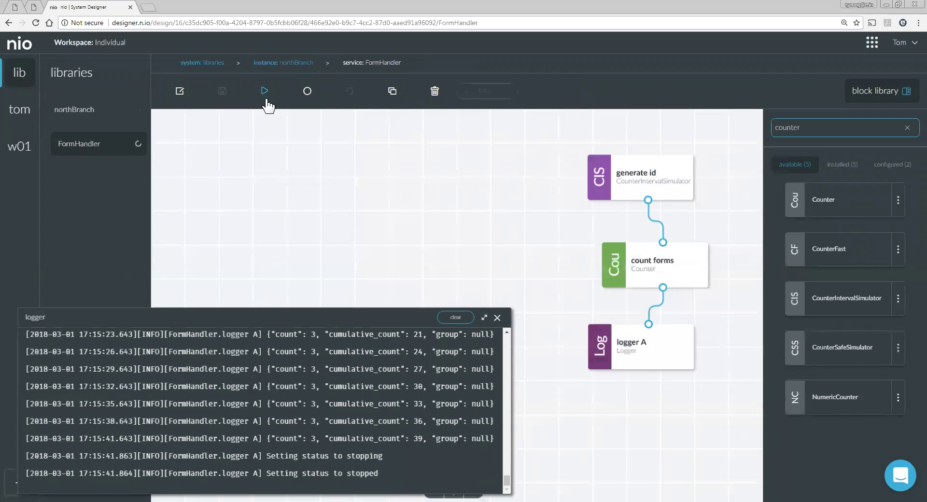
click(265, 93)
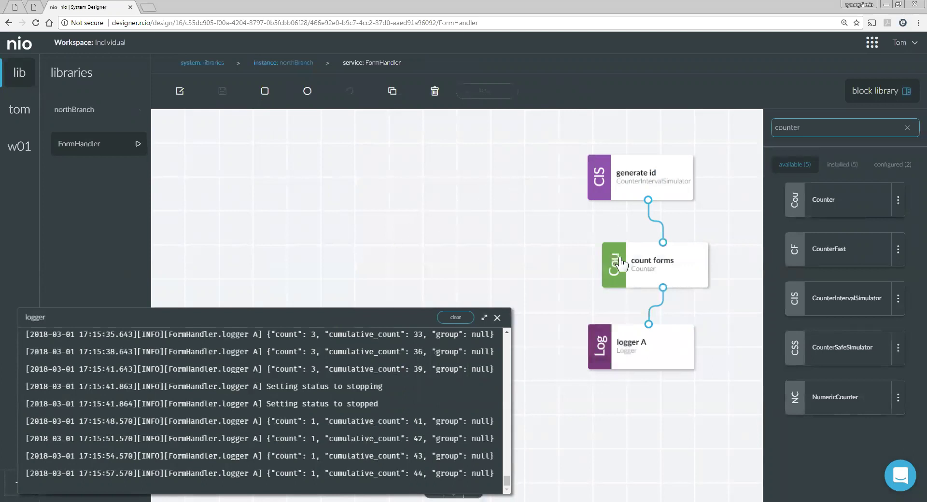
Move logger A and count forms lower and line them up, making room beneath generate id
drag(630, 265, 599, 265)
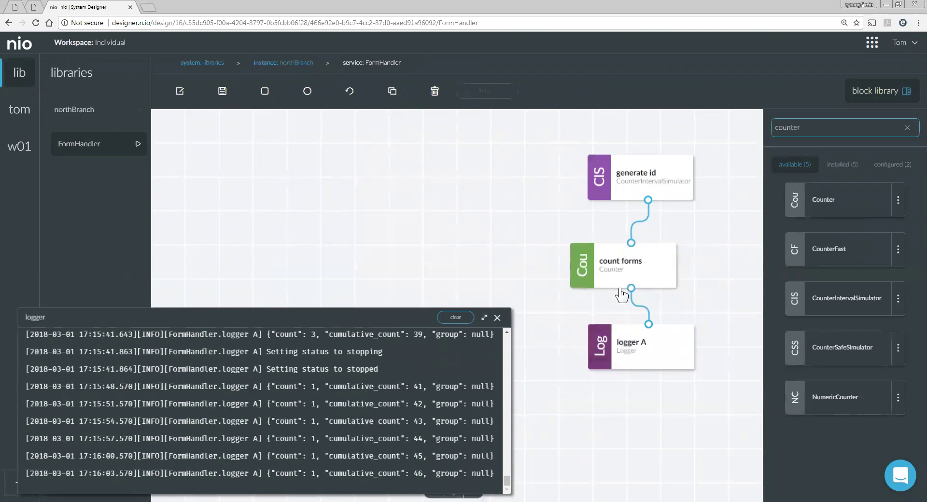
drag(617, 365, 612, 416)
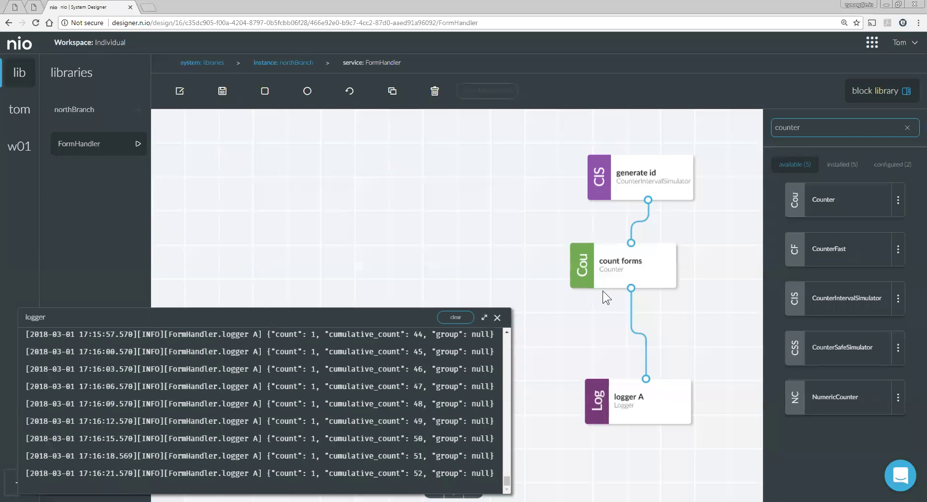
drag(603, 276, 618, 307)
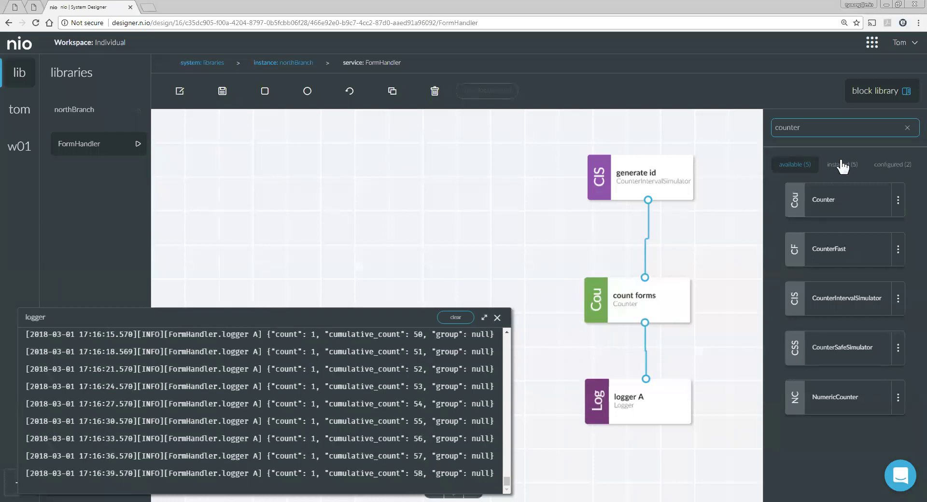
Add an installed Filter block named "new memberr" and place it beside the connection between generate id and count forms
click(907, 127)
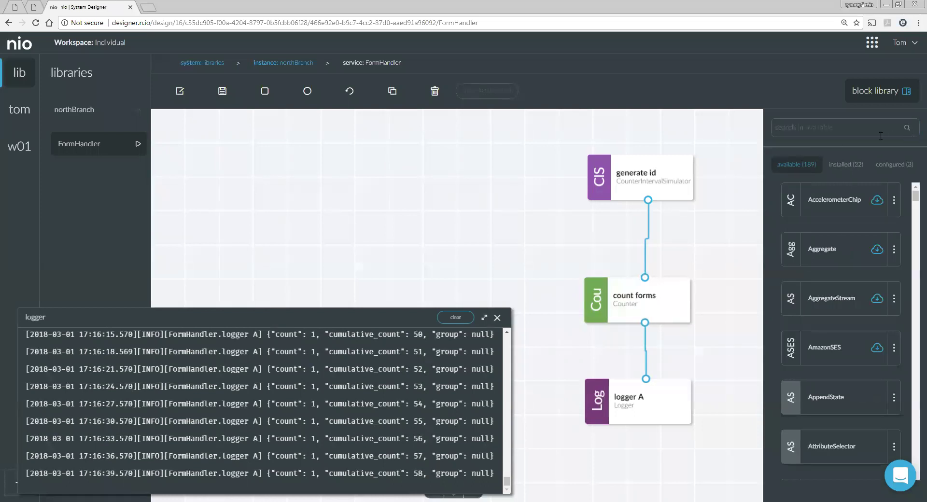
click(850, 167)
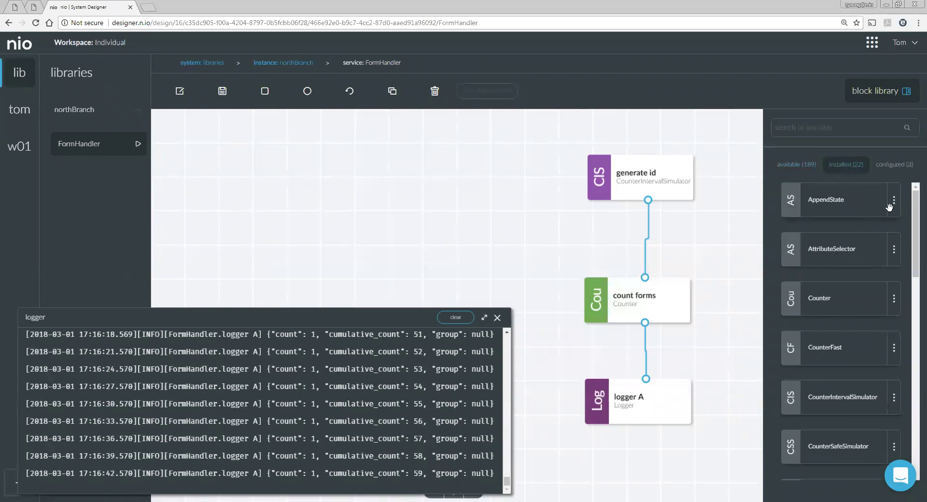
drag(914, 208, 913, 263)
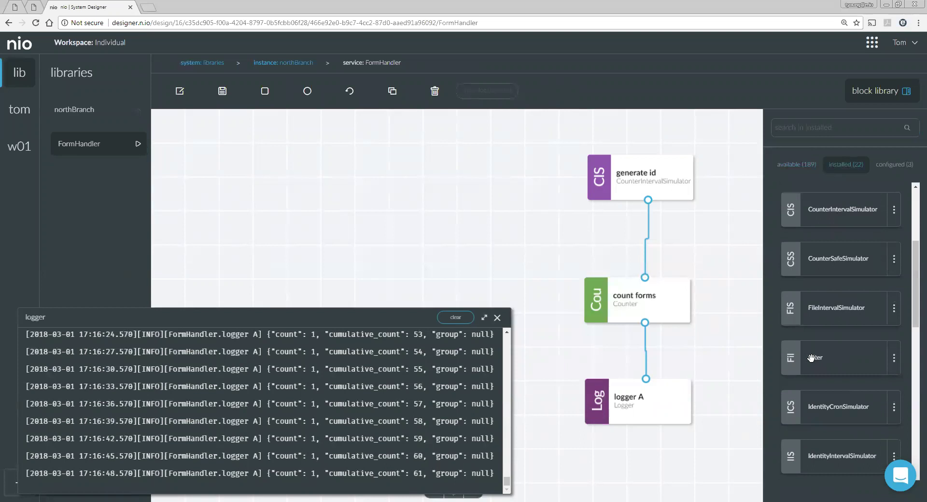
drag(811, 358, 635, 233)
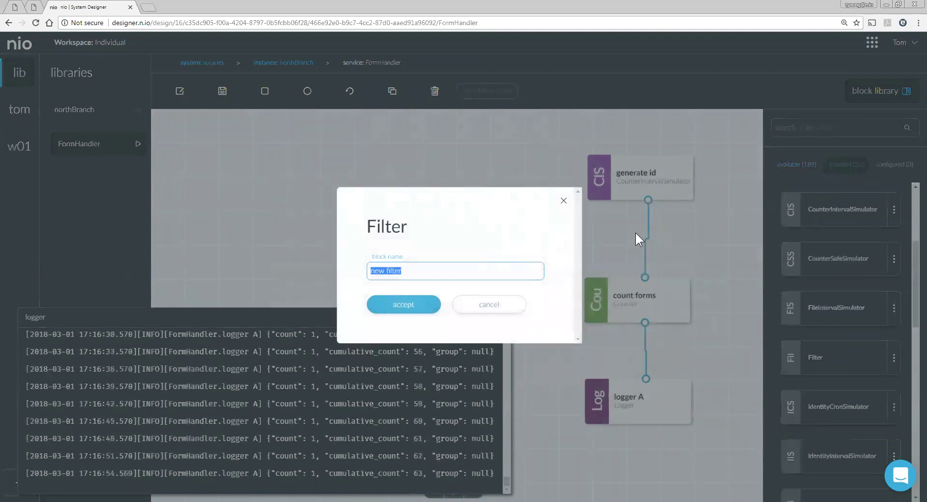
text(new memberr)
click(431, 305)
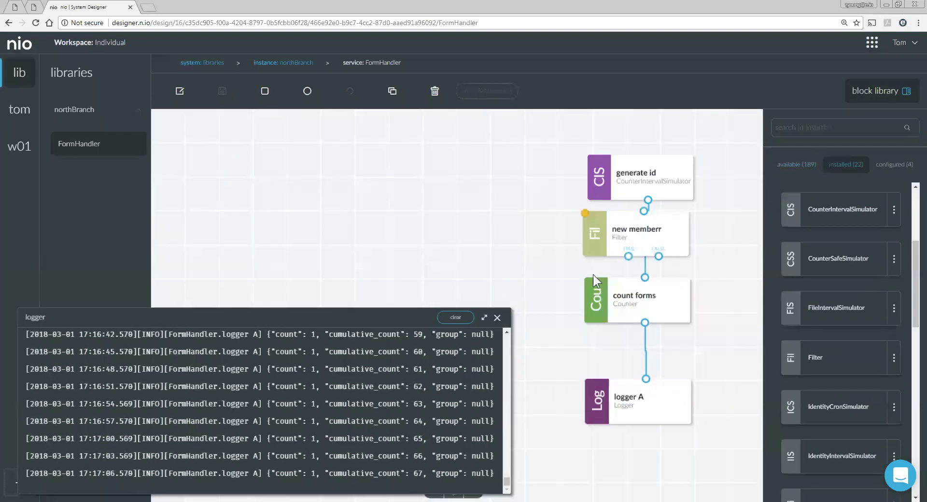
drag(604, 247, 545, 251)
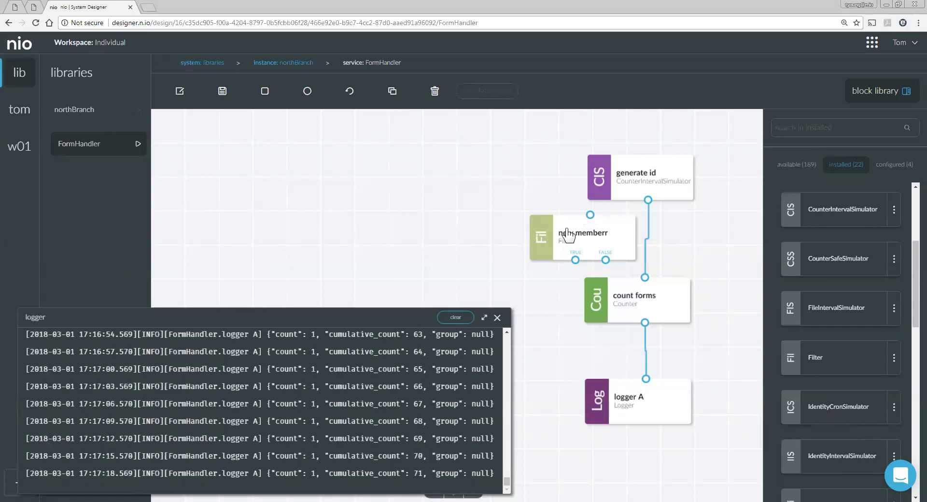
drag(566, 238, 565, 240)
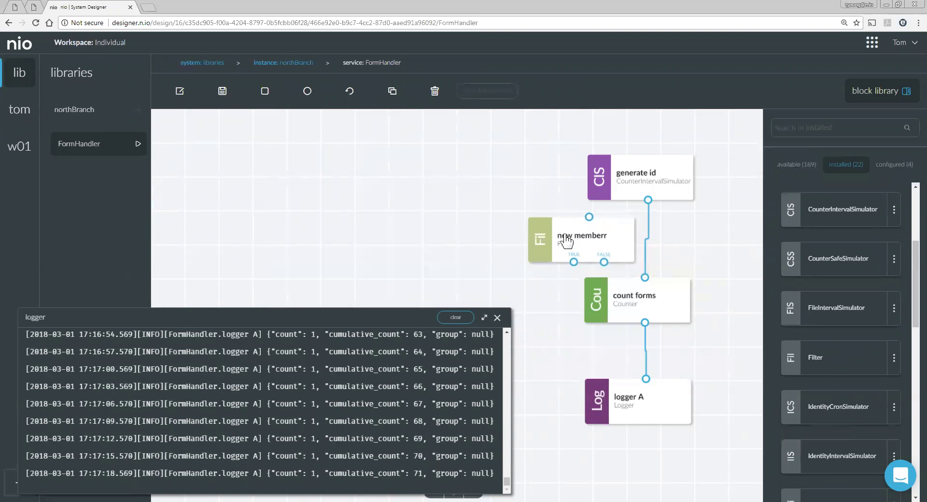
Add the filter condition {{ $id == 0 }} to the new memberr block and accept its configuration
double_click(564, 236)
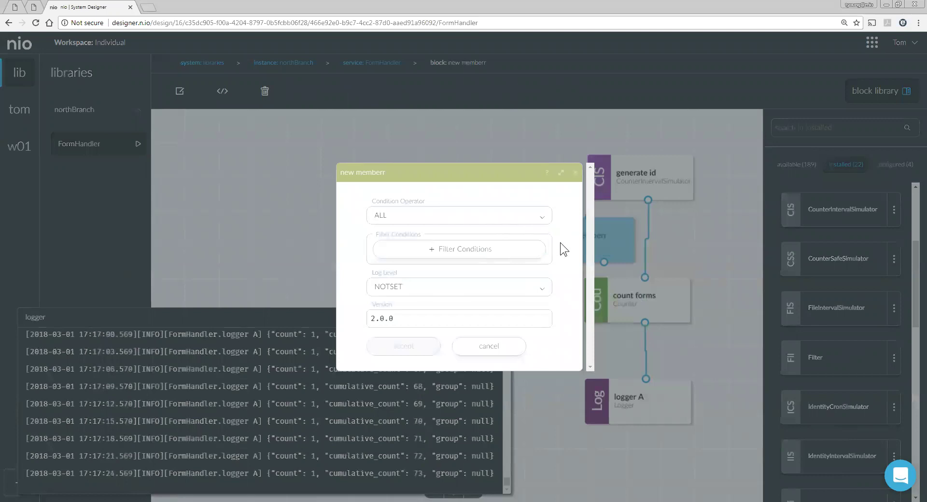
click(534, 256)
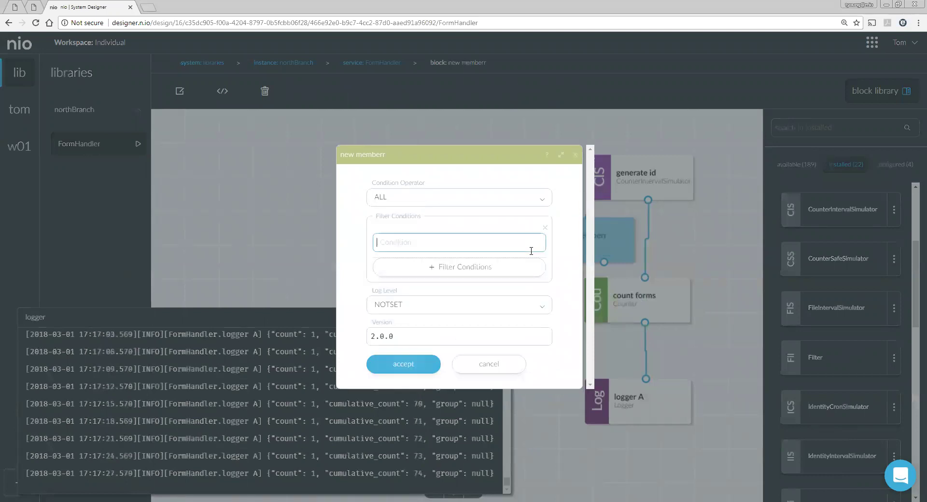
click(533, 237)
text({{)
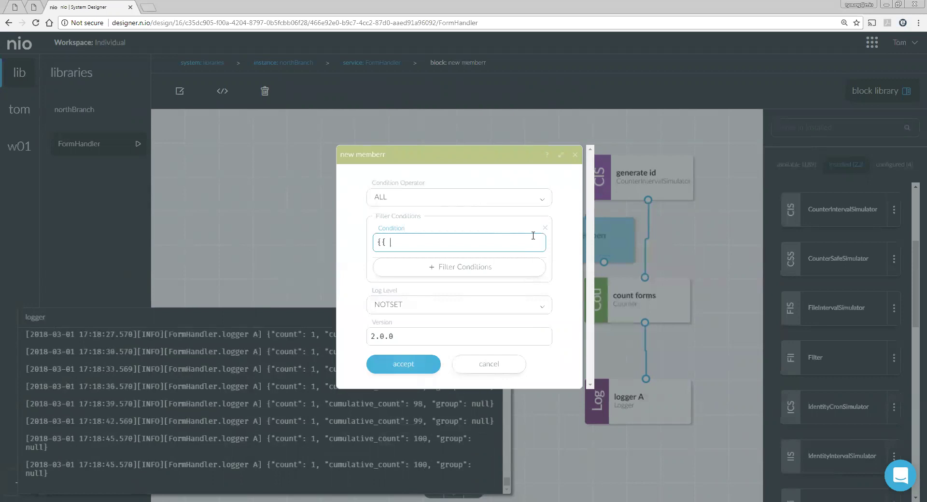
text($)
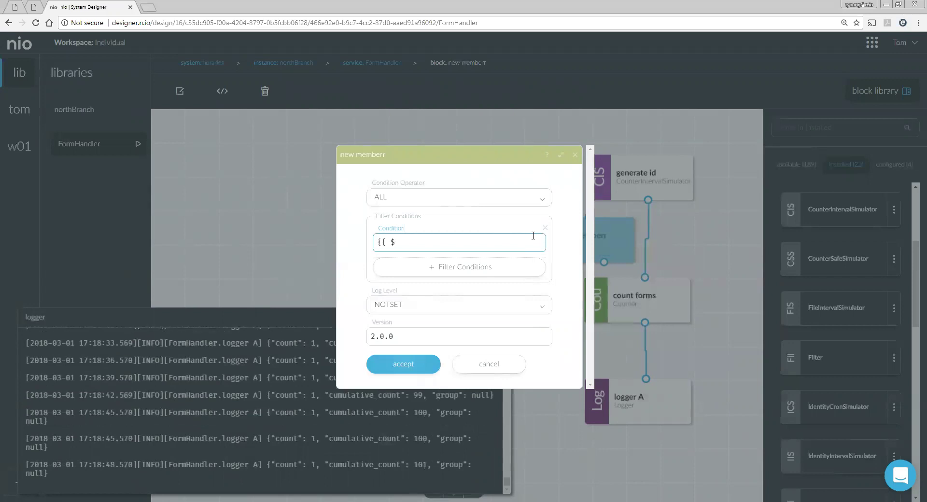
text(id)
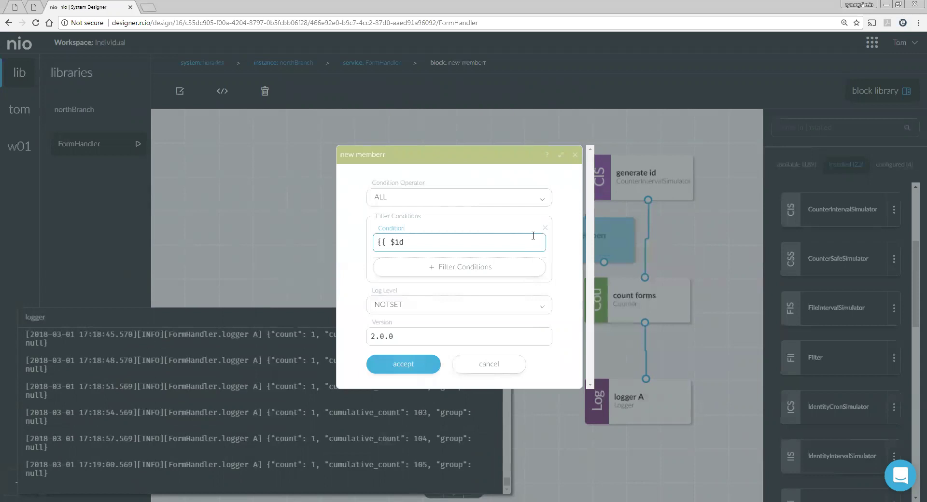
text(== 0 }})
click(411, 370)
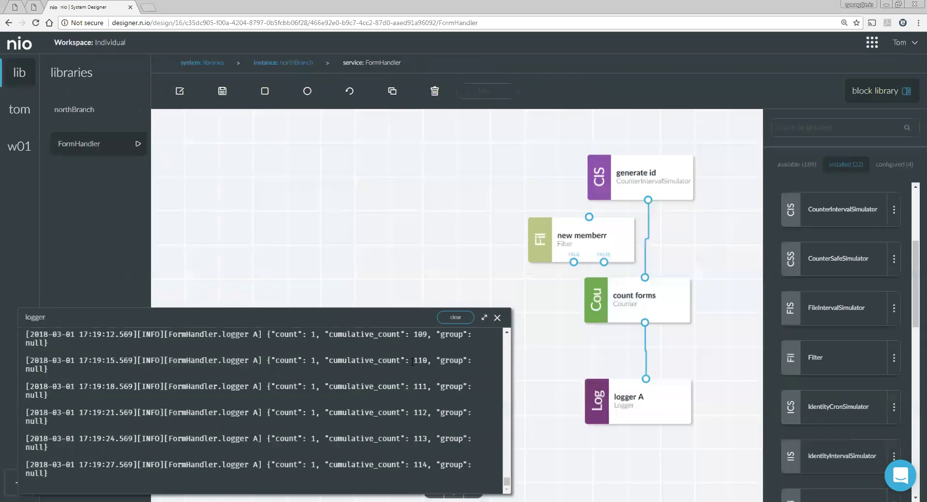
Wire generate id into new memberr and its TRUE output into count forms, then save and restart the service
drag(632, 305, 652, 269)
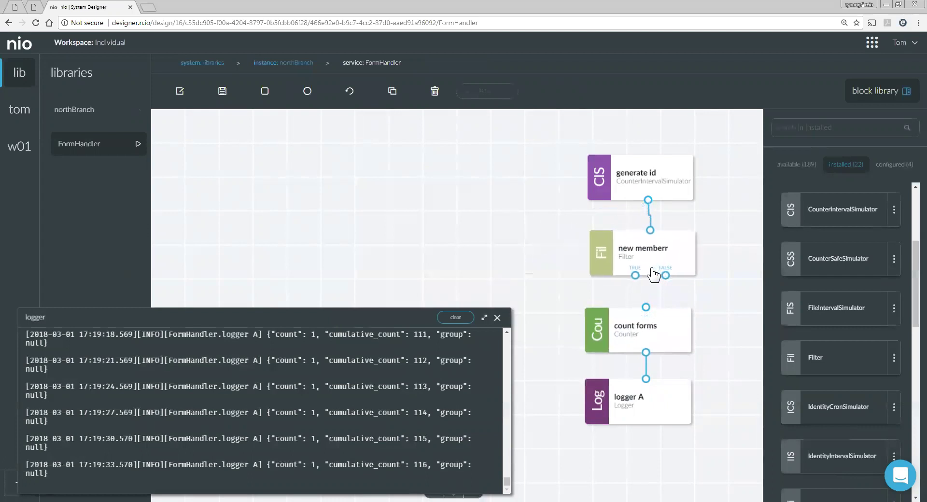
drag(644, 301, 645, 306)
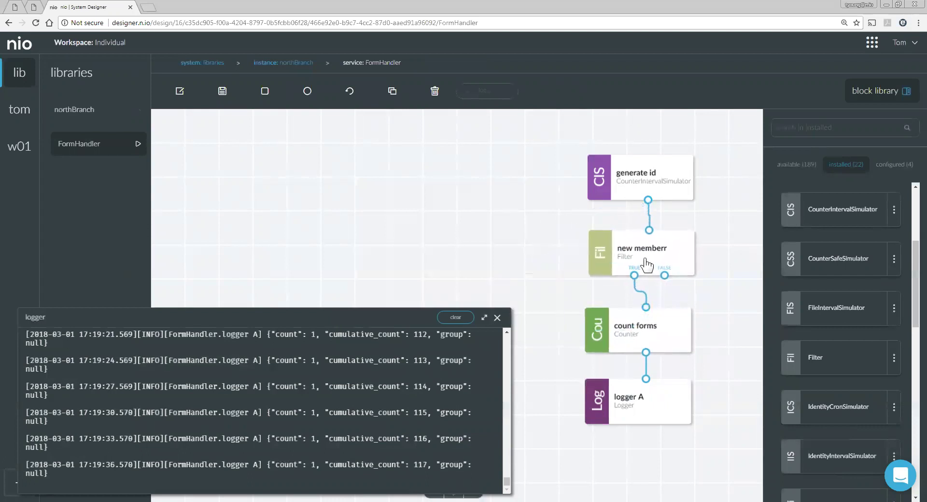
click(228, 96)
click(275, 98)
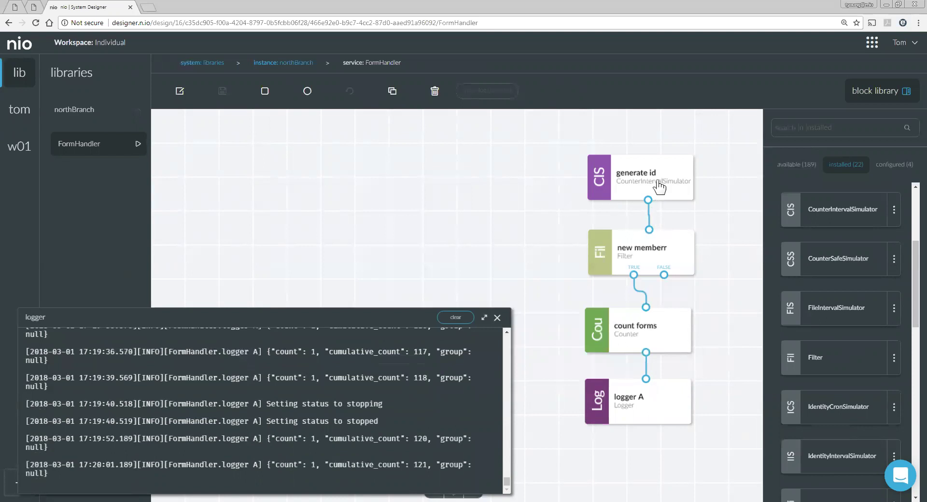
Set the generate id block's number of signals to 3 and restart the service with the filter in place
double_click(659, 186)
double_click(371, 169)
text(3)
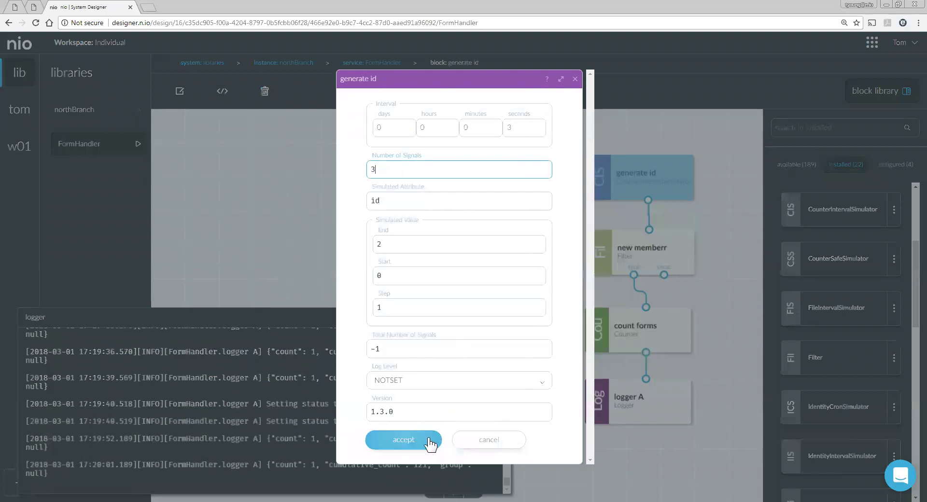
click(429, 441)
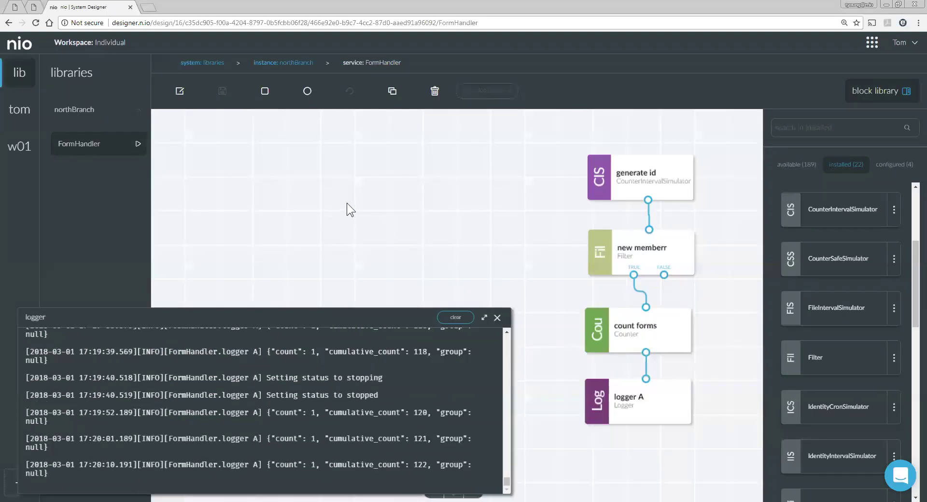
click(264, 94)
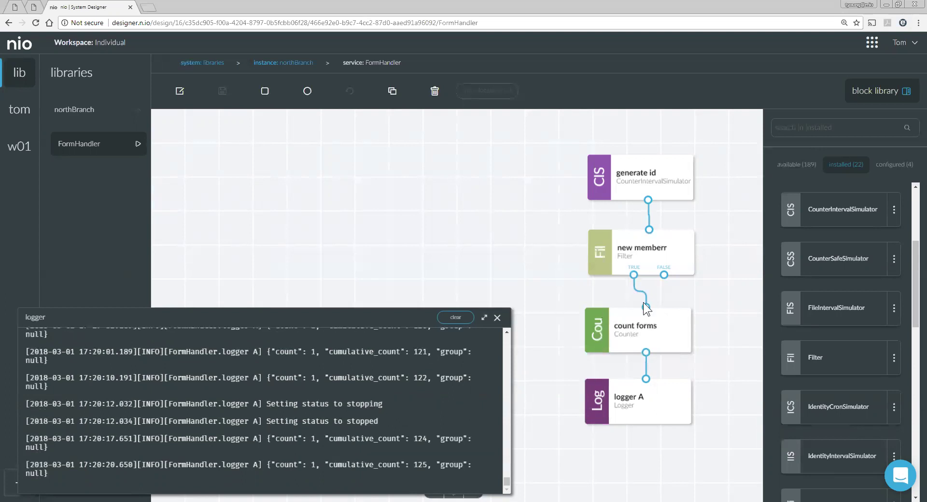
Disconnect count forms, move it aside and wire the TRUE output of new memberr directly into logger A
drag(645, 308, 663, 279)
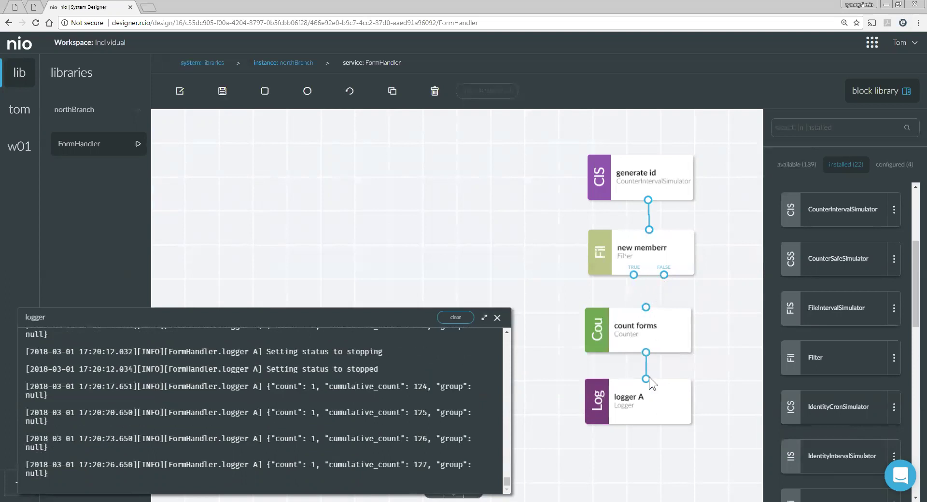
drag(646, 380, 528, 266)
drag(633, 275, 617, 349)
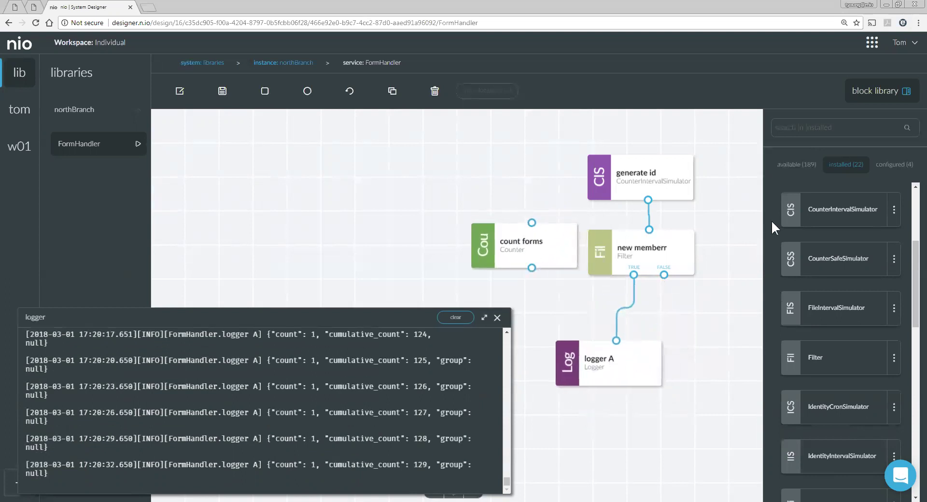
Add an installed Logger block named "logger B" to the service
drag(914, 261, 914, 327)
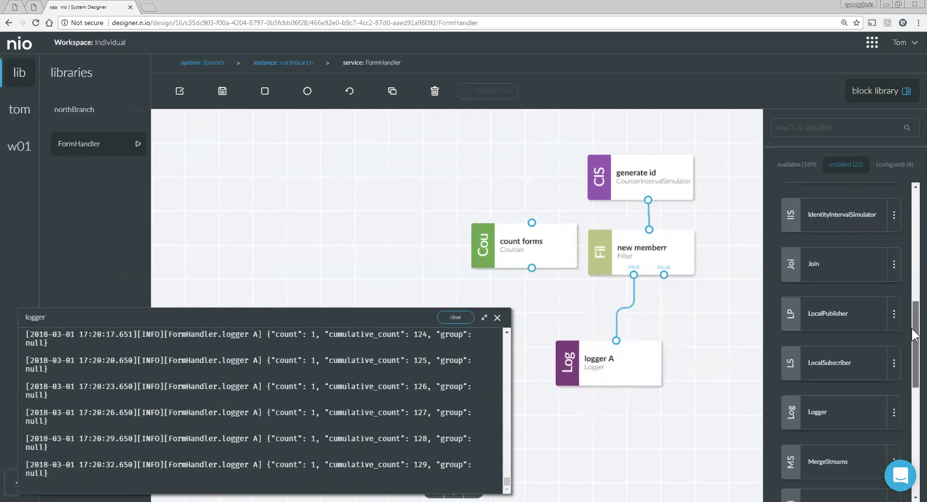
click(842, 406)
text(logger B)
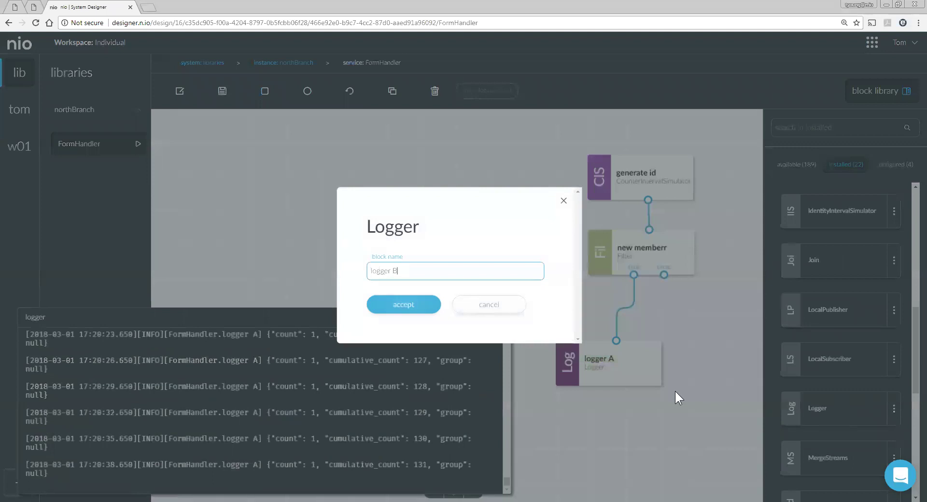
click(404, 304)
Wire the FALSE output of new memberr into logger B beside logger A, then save and restart the service
drag(657, 403, 659, 359)
drag(664, 275, 691, 343)
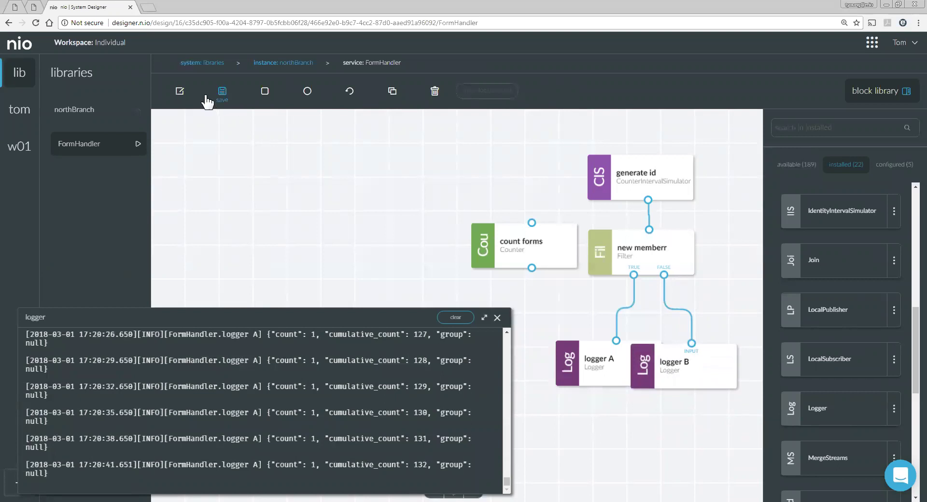
click(256, 93)
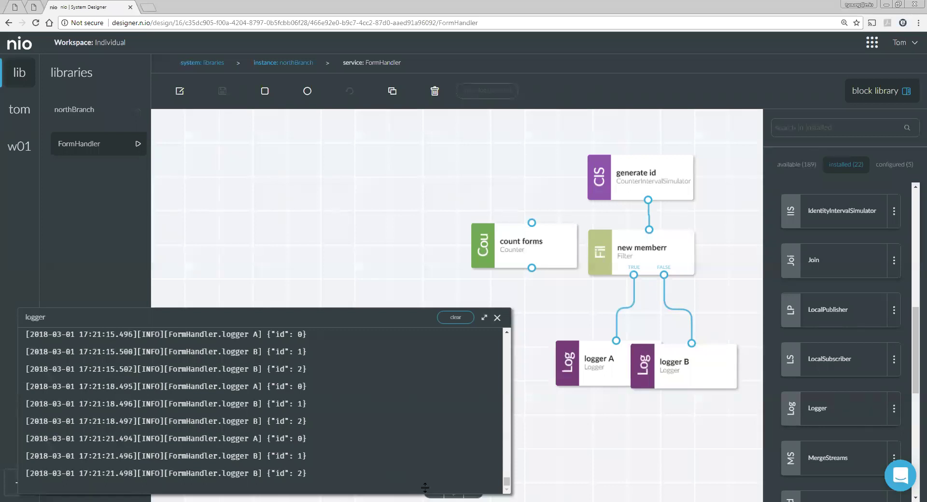
Move both loggers down and wire count forms between the TRUE output of new memberr and logger A
drag(671, 383, 692, 448)
drag(626, 375, 614, 443)
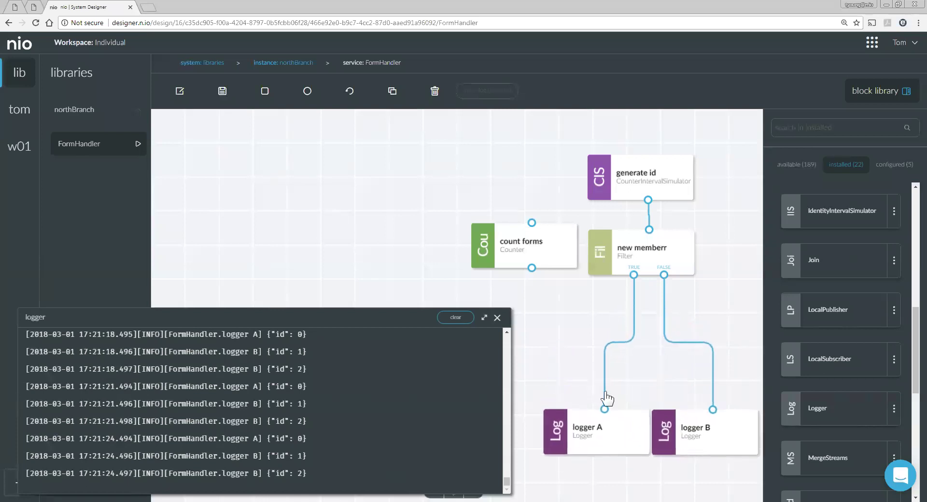
drag(535, 252, 593, 347)
drag(604, 409, 590, 318)
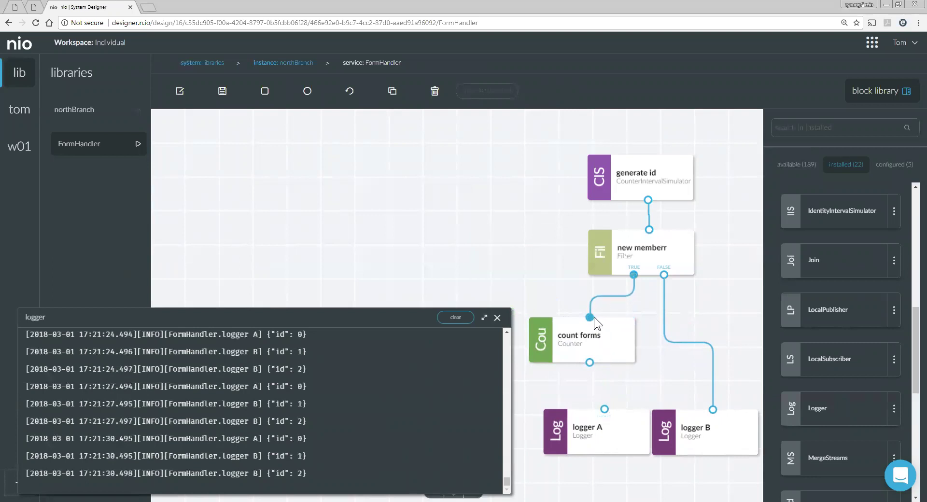
drag(604, 347, 618, 350)
drag(607, 389, 604, 409)
drag(620, 360, 622, 363)
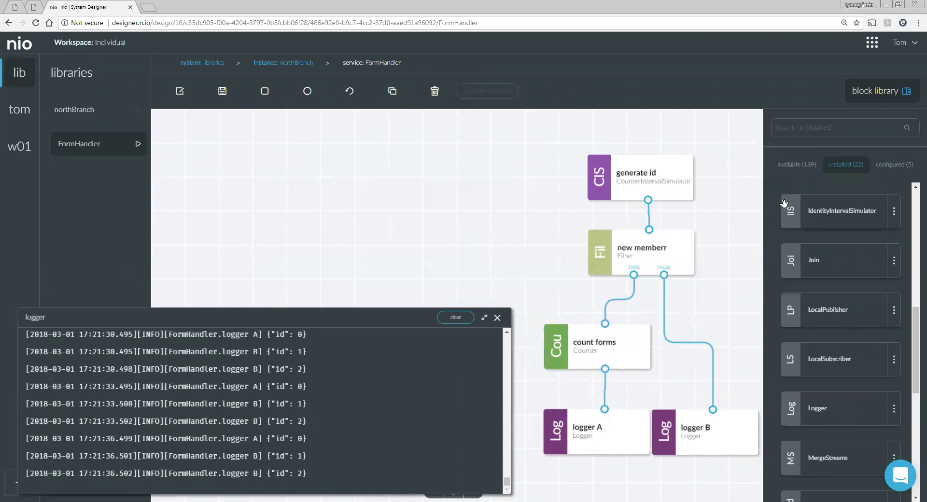
Reuse the configured count forms block between the FALSE output of new memberr and logger B, turning off the reuse notice
click(886, 166)
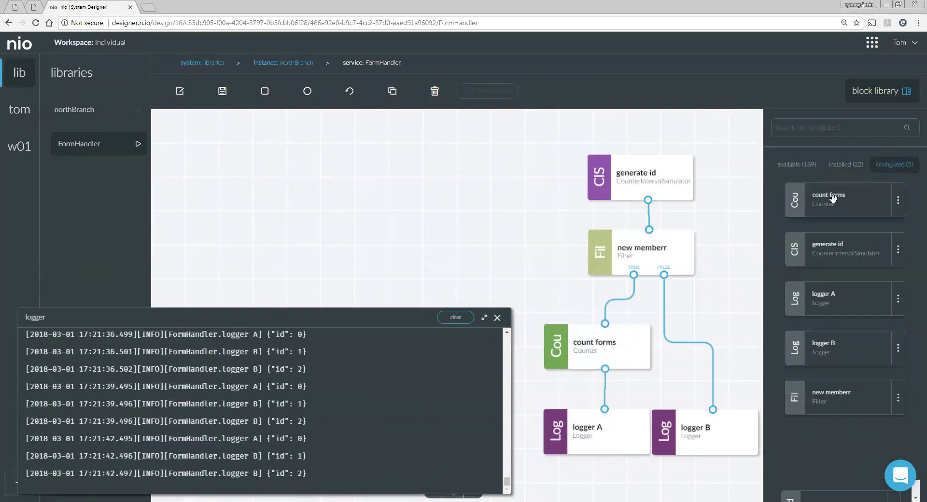
drag(832, 198, 684, 343)
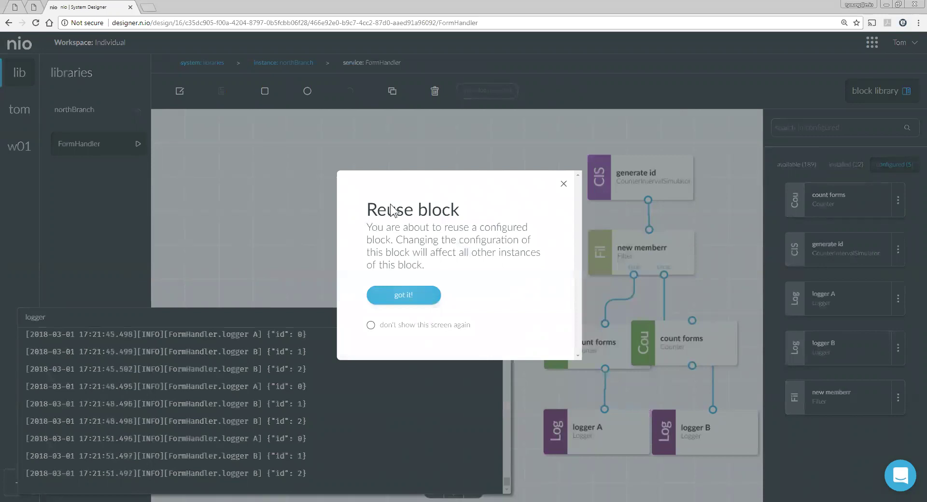
click(403, 325)
click(412, 300)
drag(686, 329, 711, 353)
drag(713, 410, 713, 326)
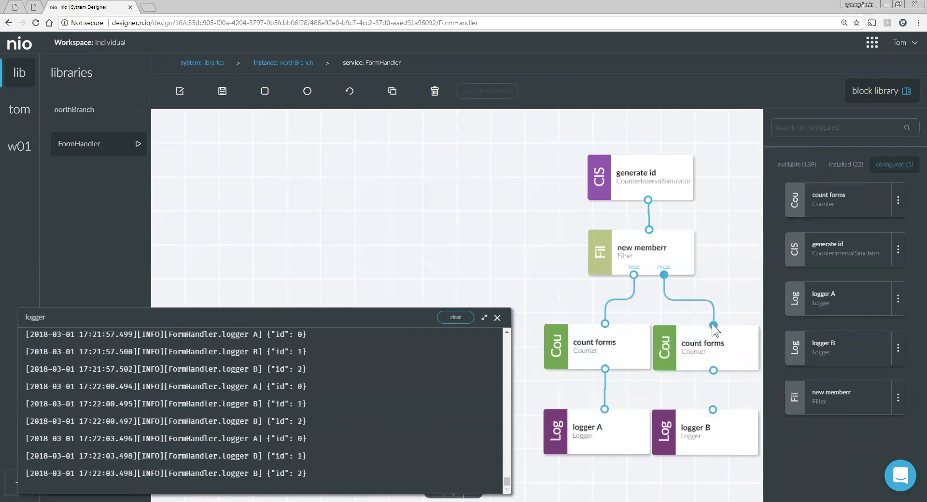
drag(713, 371, 720, 416)
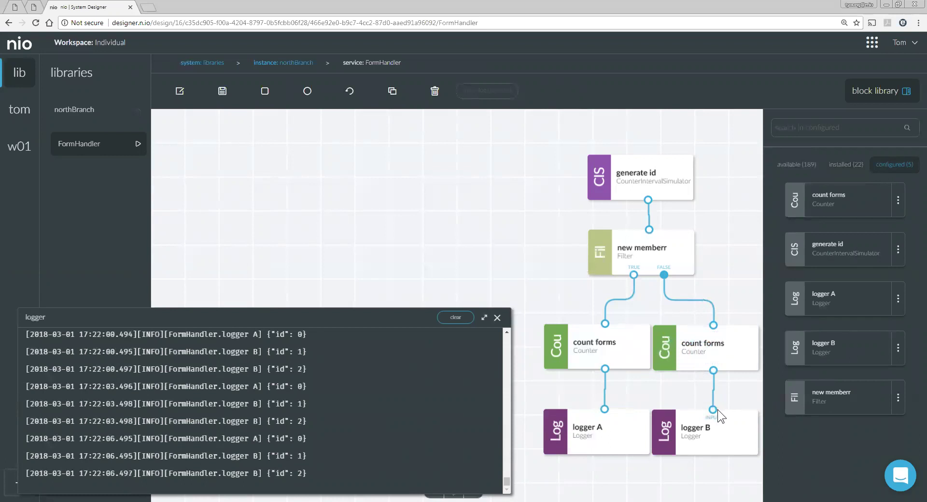
View the configuration of the reused count forms block, then save and restart the service
double_click(680, 351)
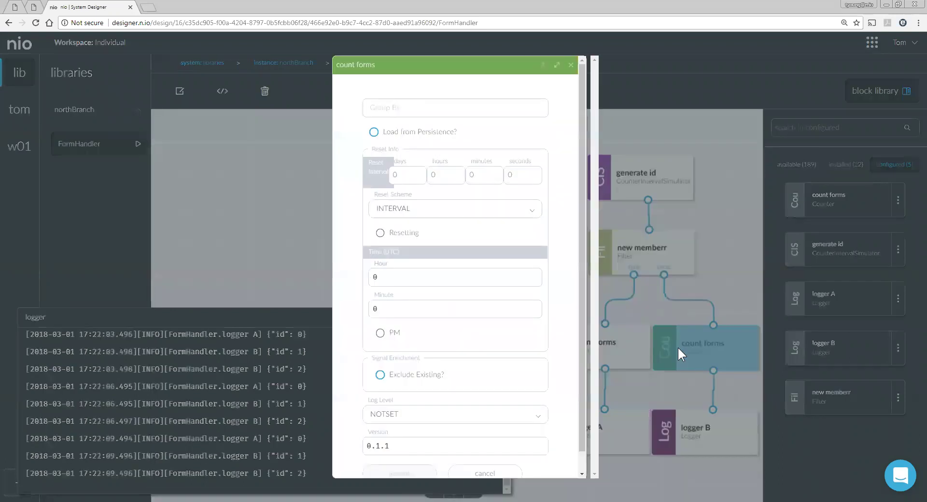
click(570, 65)
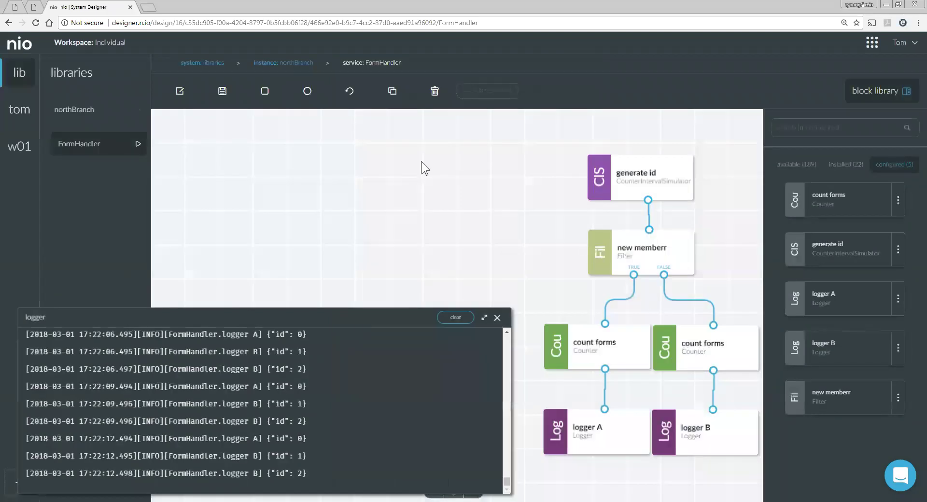
click(264, 92)
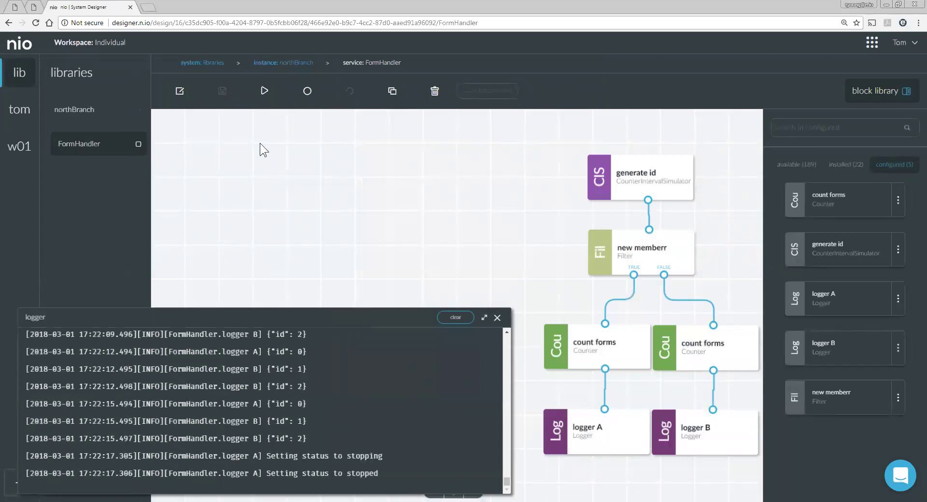
click(263, 92)
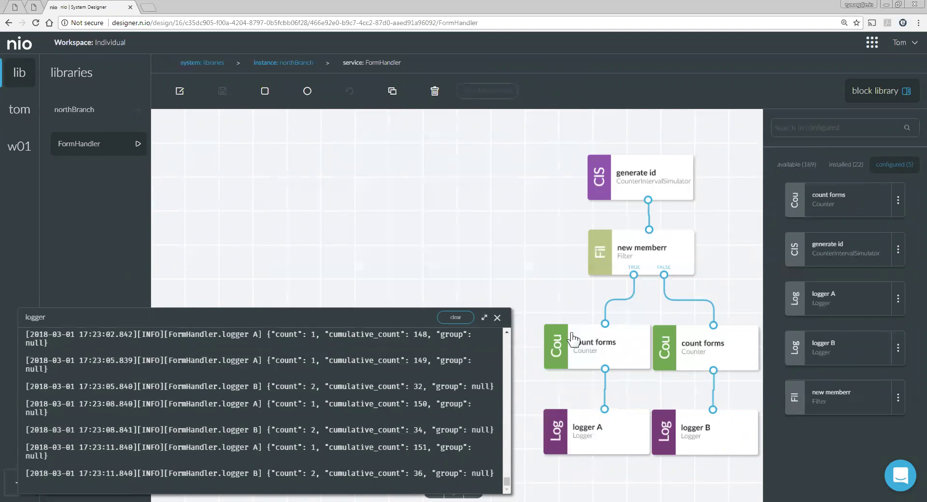
Move the generate id, new memberr and both count forms blocks up to make room above the loggers
drag(651, 262, 659, 219)
mouse_move(617, 349)
mouse_down()
mouse_move(610, 279)
mouse_move(617, 348)
mouse_up()
drag(712, 356, 709, 280)
drag(610, 346, 609, 270)
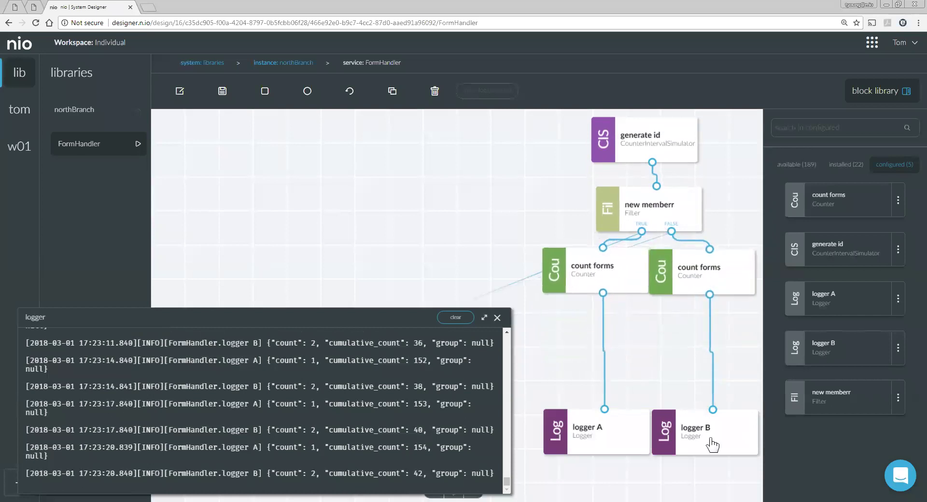
Add an installed Modifier block named "label new application" between count forms and logger A
click(846, 167)
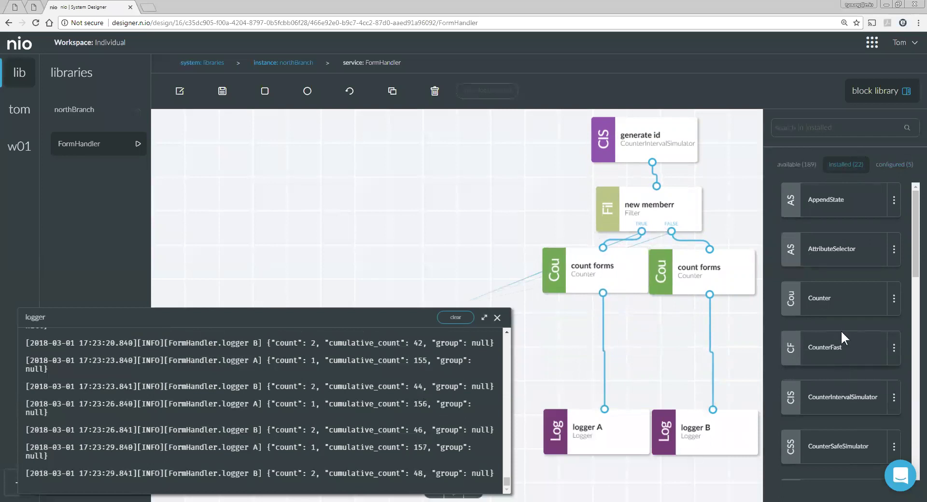
scroll(848, 263, down, 3)
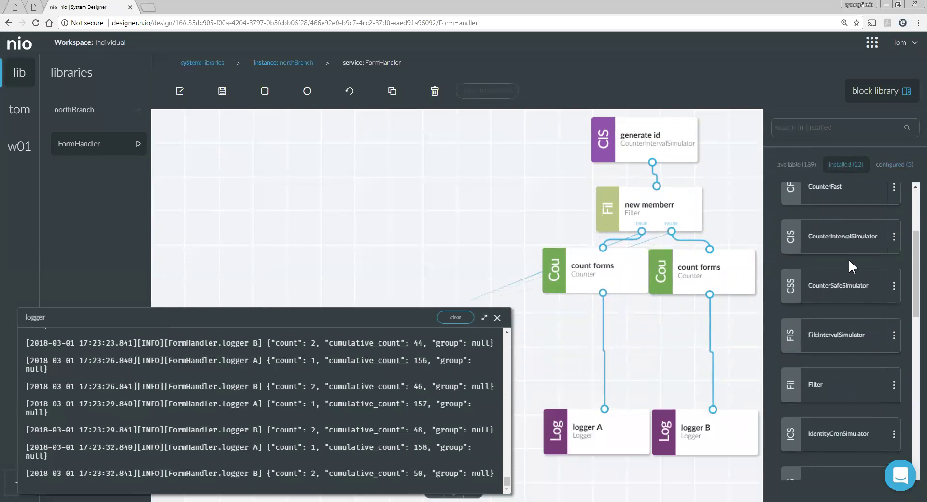
scroll(849, 261, down, 6)
scroll(840, 281, down, 3)
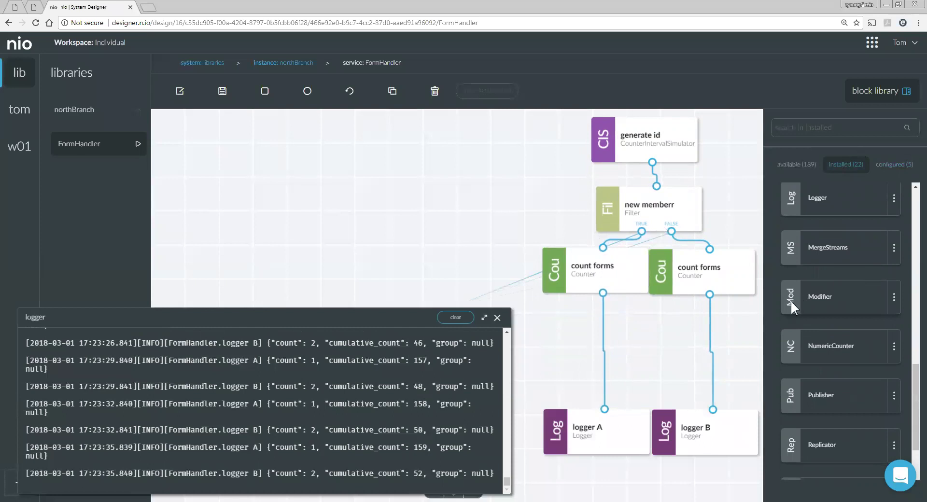
drag(791, 302, 591, 305)
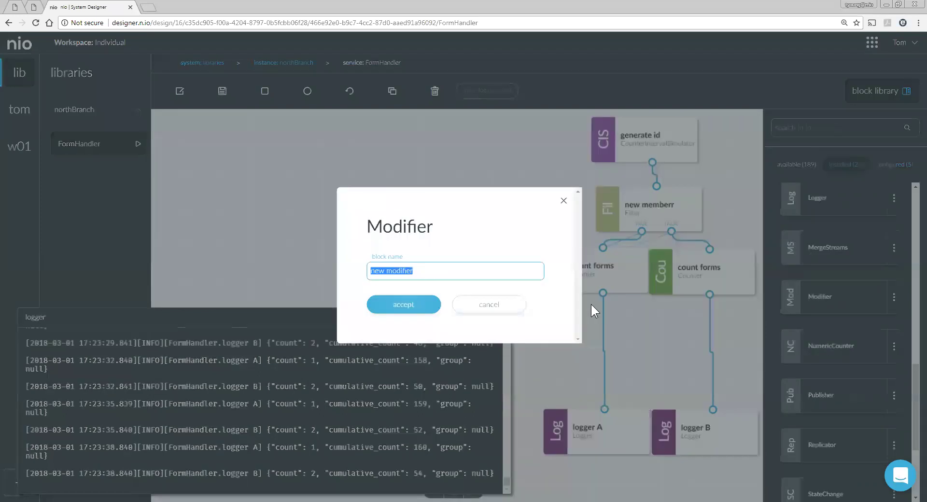
text(label new application)
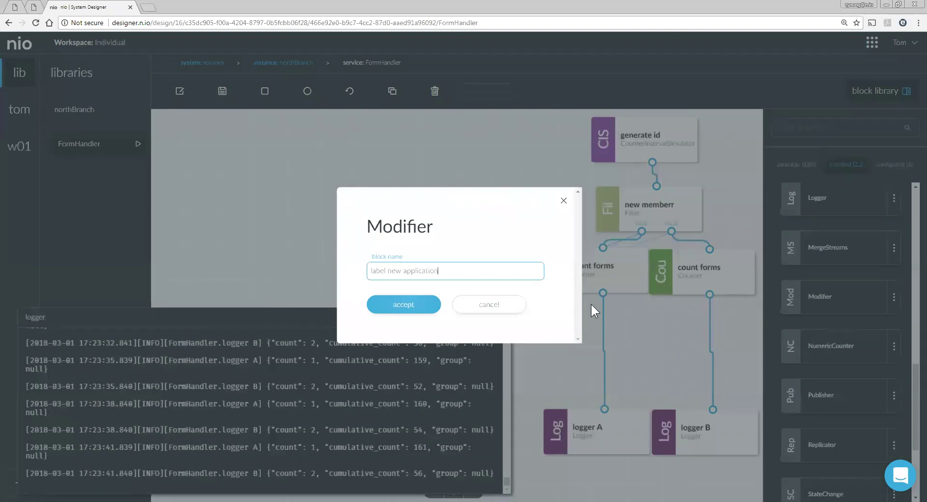
key(Return)
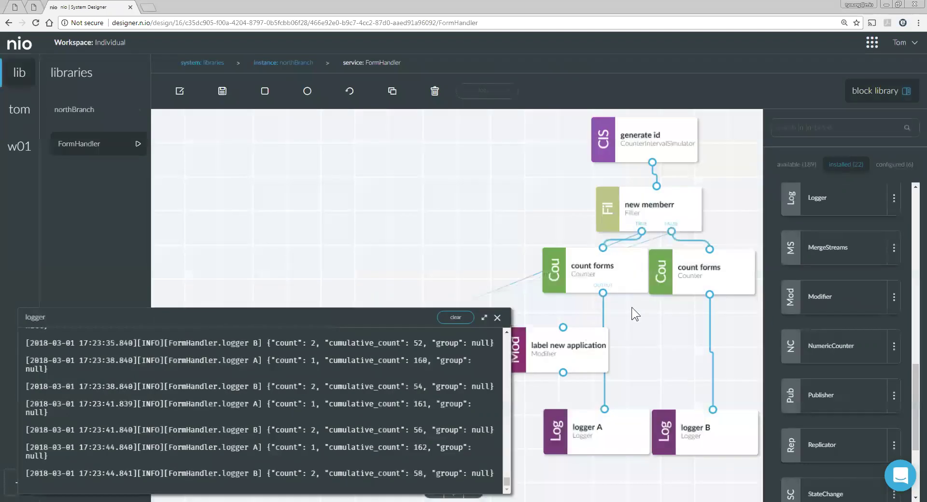
drag(575, 356, 593, 361)
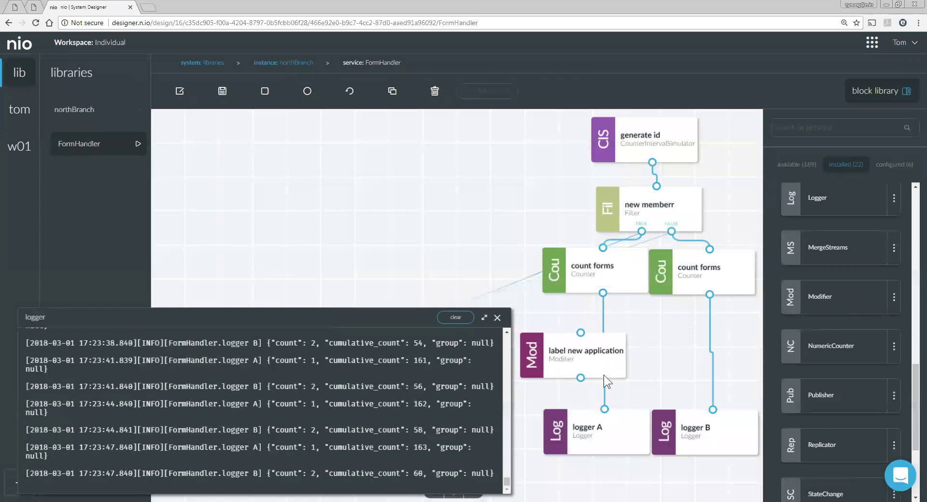
Add a field with attribute name type and value new to label new application and accept its configuration
click(599, 355)
click(599, 355)
click(599, 354)
double_click(598, 353)
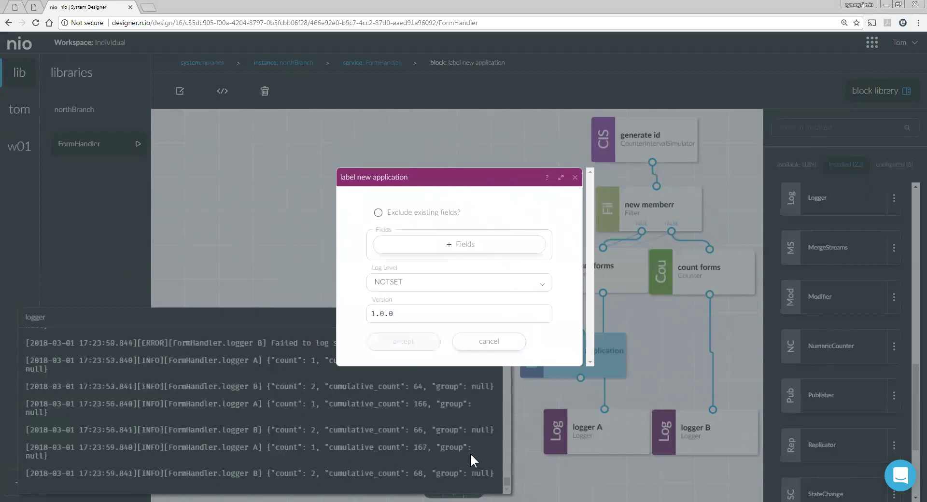
click(454, 250)
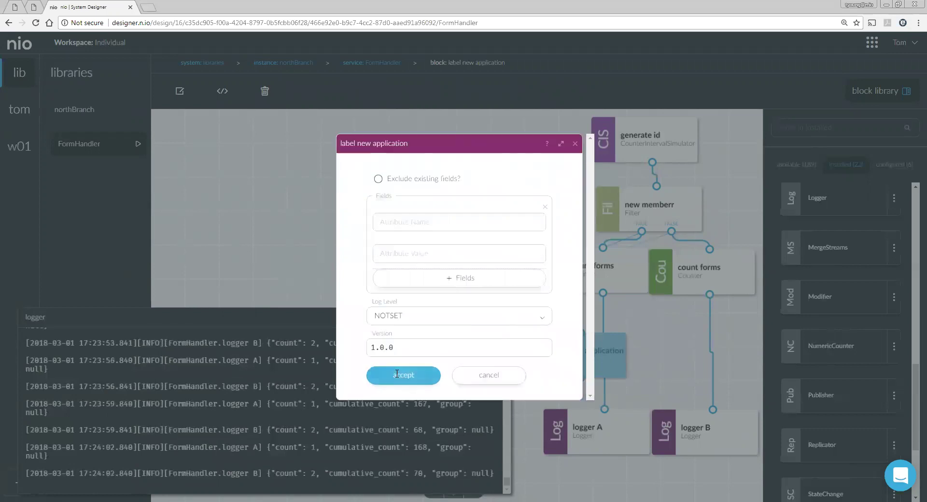
click(404, 221)
text(type)
key(Tab)
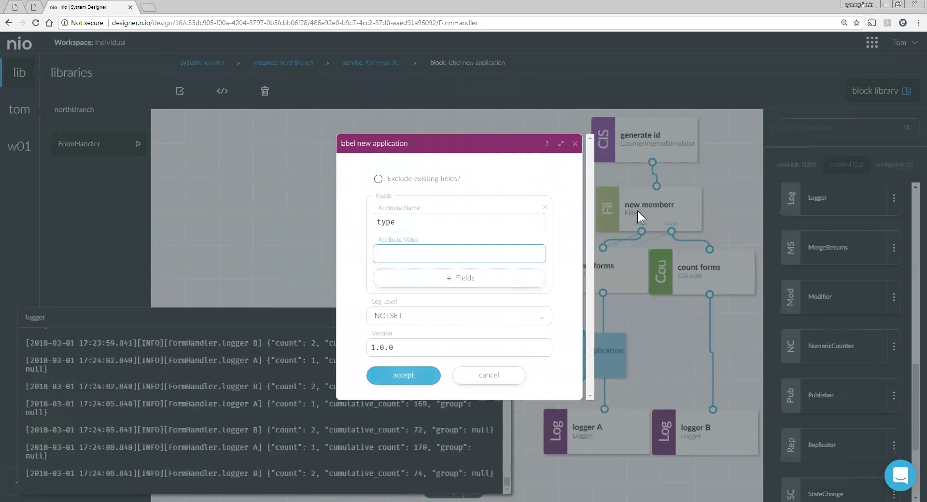
click(438, 252)
text(new)
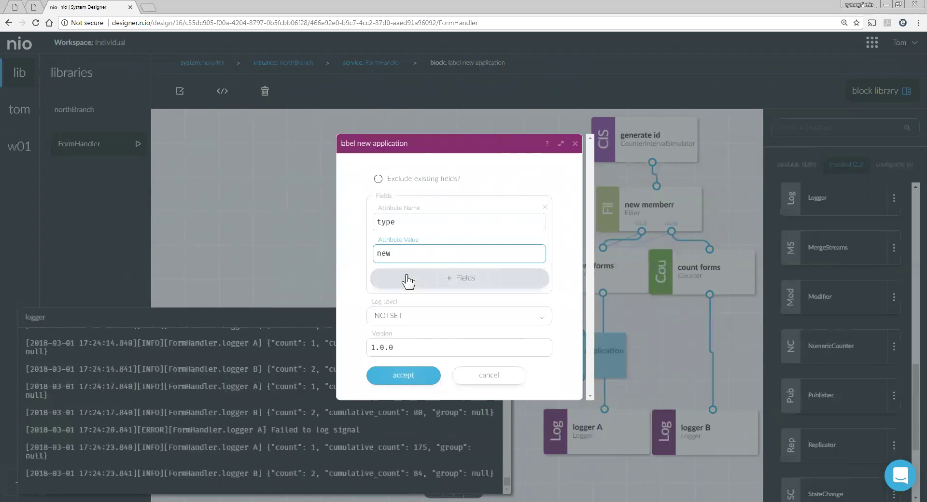
click(403, 376)
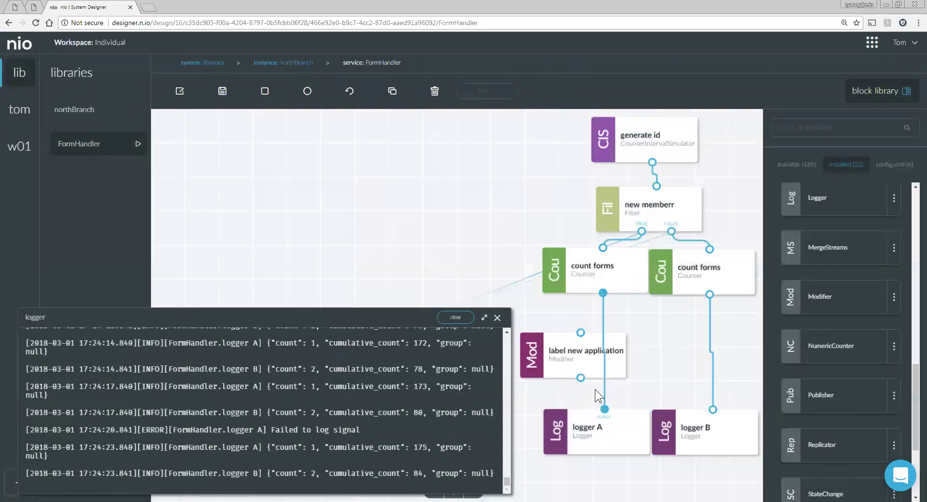
Wire label new application between count forms and logger A and line it up under count forms
drag(603, 389, 581, 333)
drag(580, 379, 604, 409)
drag(599, 355, 619, 358)
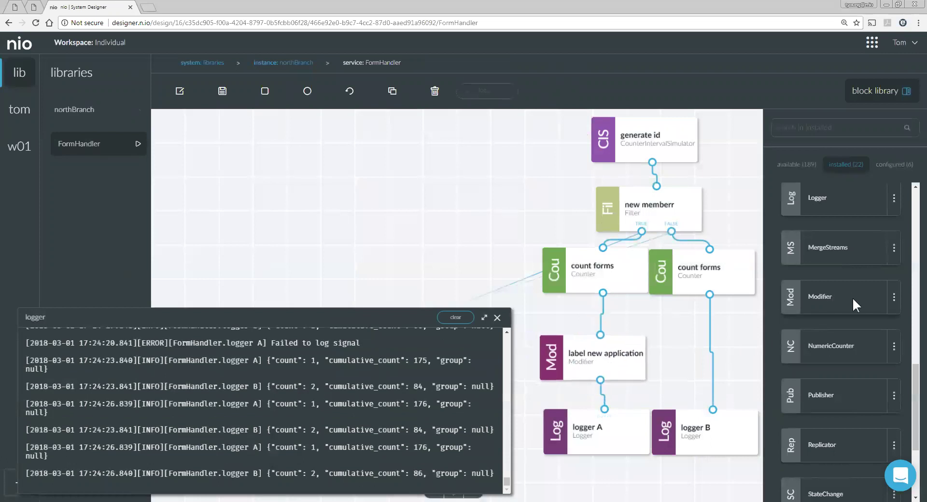
Add a Modifier block named "label renewals" between the second count forms and logger B
drag(853, 297, 702, 338)
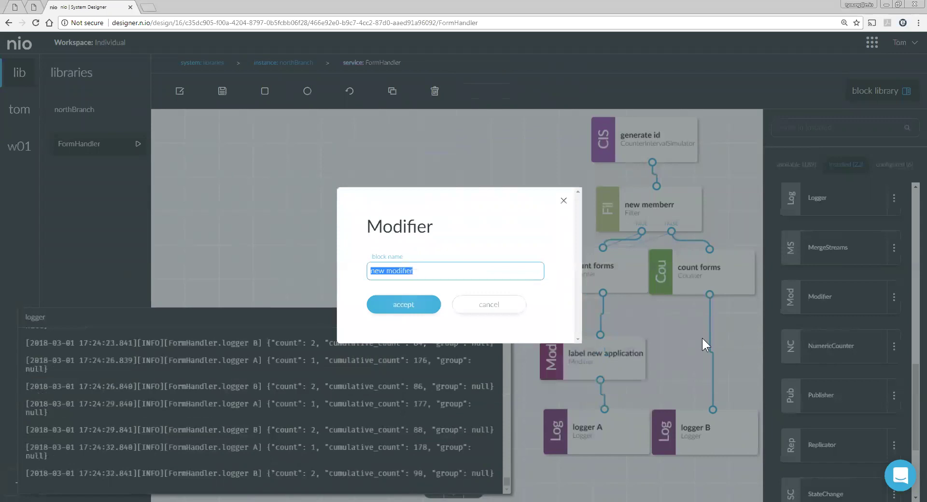
text(label renewals)
click(421, 304)
drag(724, 358, 713, 350)
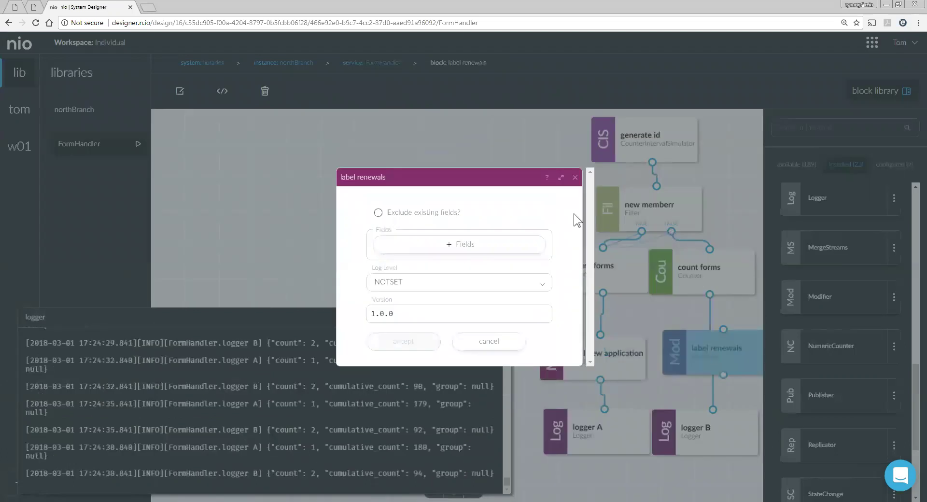
Add a field with attribute name type and value renewal to label renewals and accept its configuration
click(503, 246)
click(420, 222)
text(type)
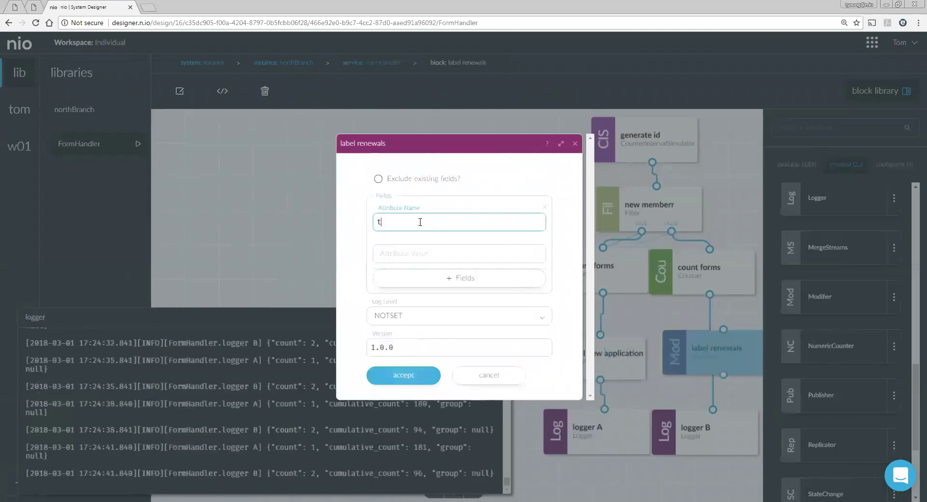
key(Tab)
text(renewal)
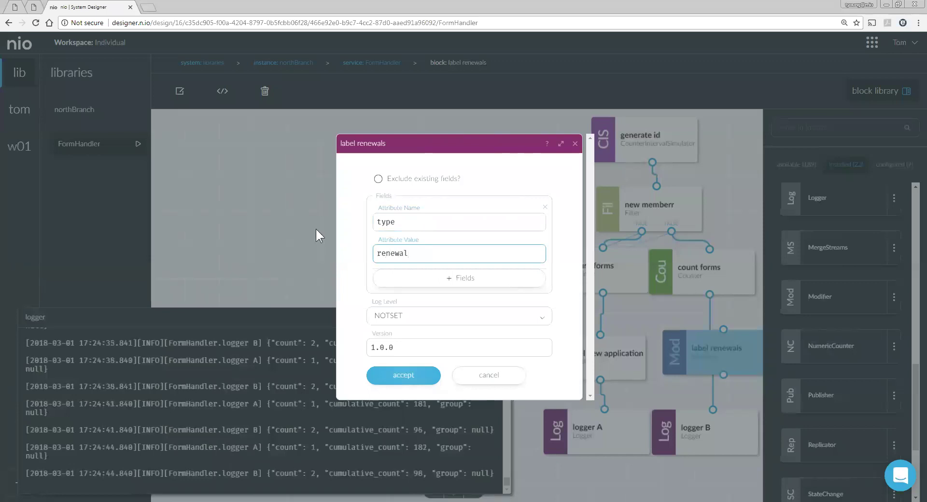
click(414, 375)
Line up label renewals between the second count forms and logger B, save and restart the service, and straighten the new memberr filter
drag(712, 409, 723, 338)
drag(722, 356, 713, 410)
click(224, 94)
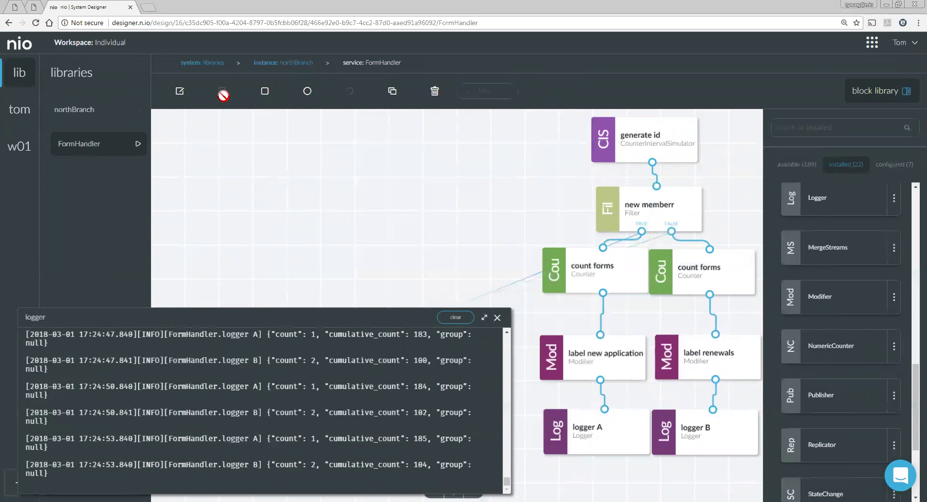
click(264, 102)
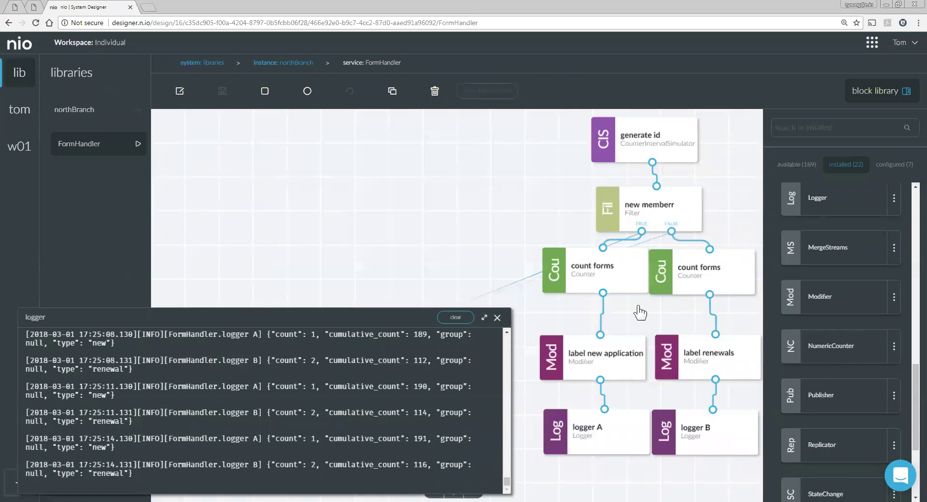
drag(643, 213, 639, 204)
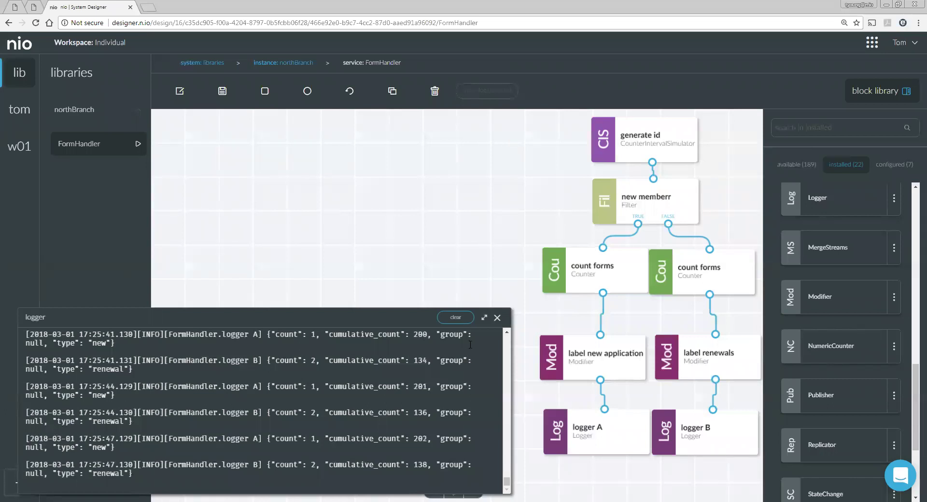
Group the count forms counter by {{ $id == 0 }} and accept its configuration
click(590, 266)
double_click(587, 265)
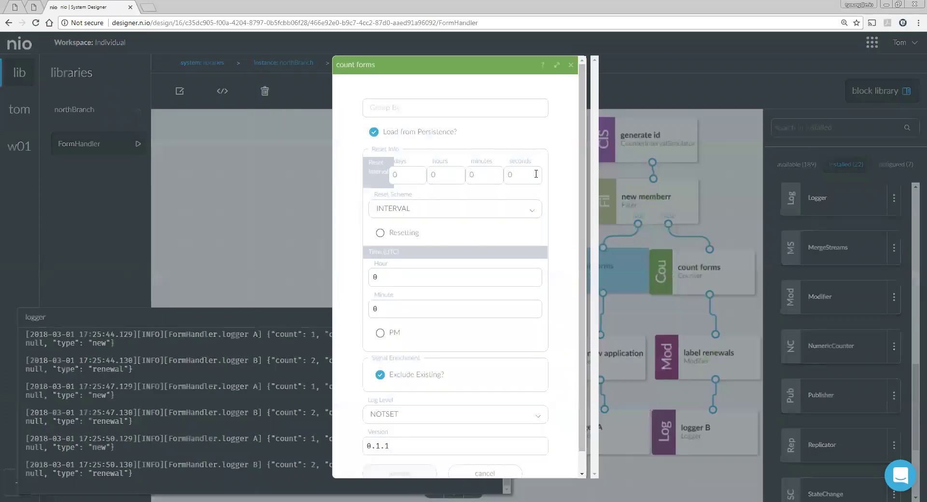
click(531, 114)
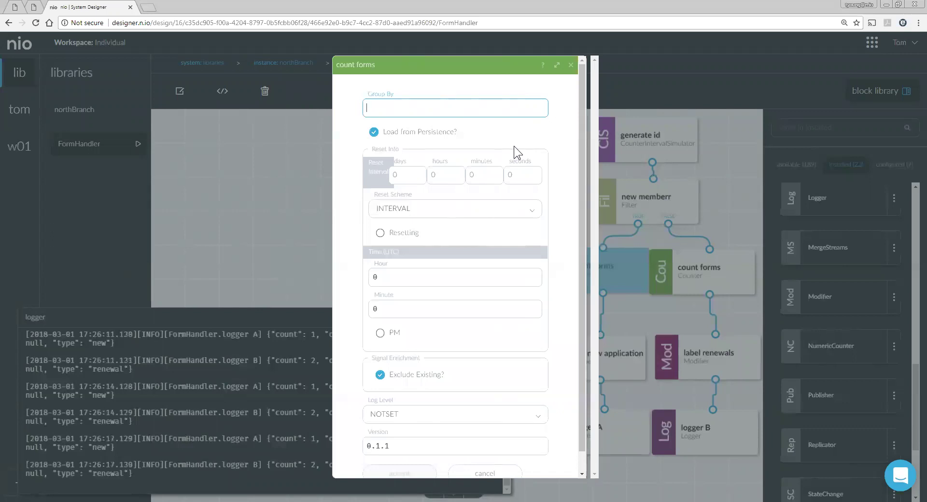
text({{)
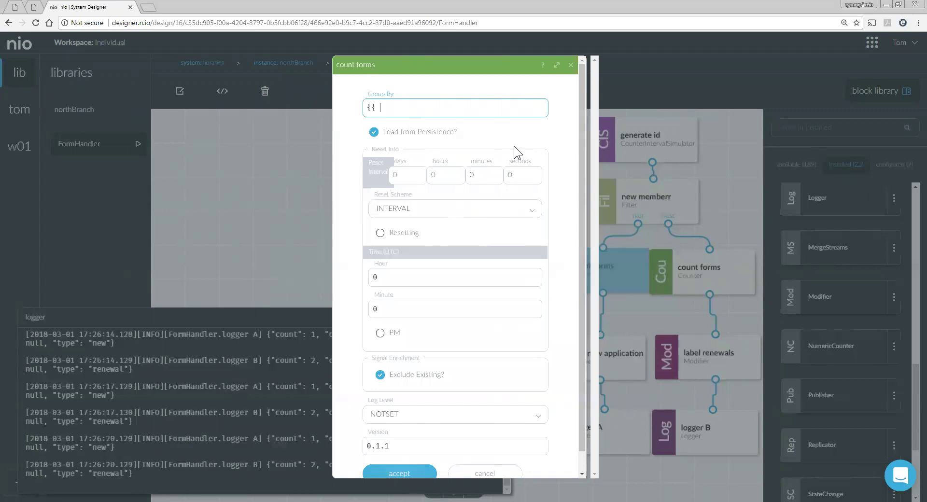
text( $id == 0 }})
click(402, 474)
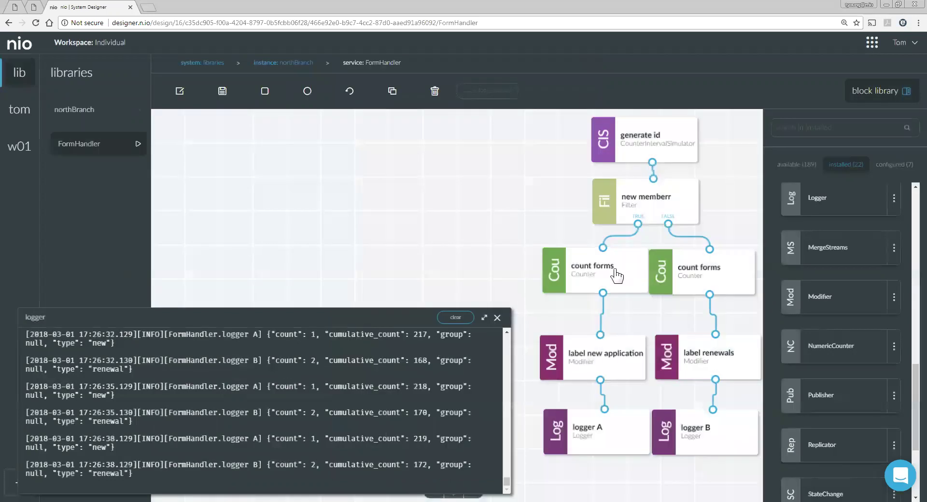
double_click(674, 263)
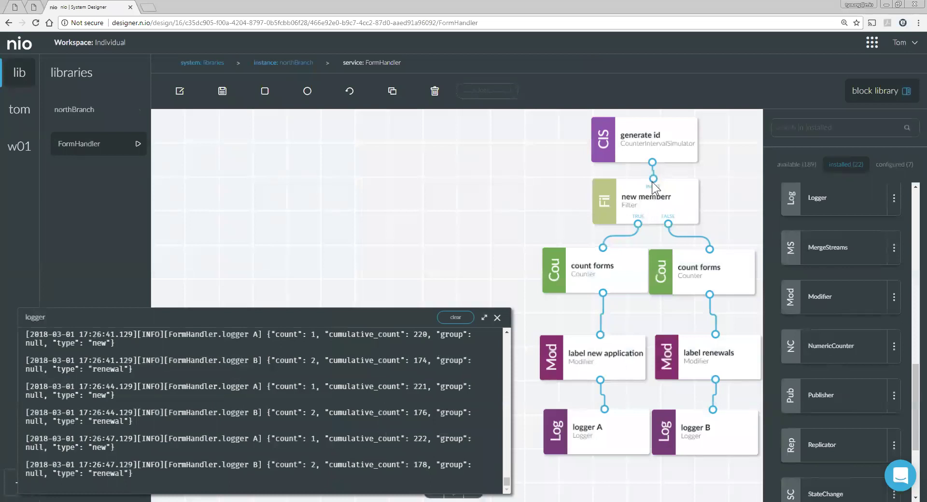
Rewire generate id directly to count forms and count forms to logger A, detaching new memberr and label new application
drag(653, 177, 633, 188)
drag(606, 246, 637, 217)
drag(642, 213, 701, 213)
drag(610, 280, 575, 249)
drag(589, 434, 570, 309)
drag(591, 381, 593, 438)
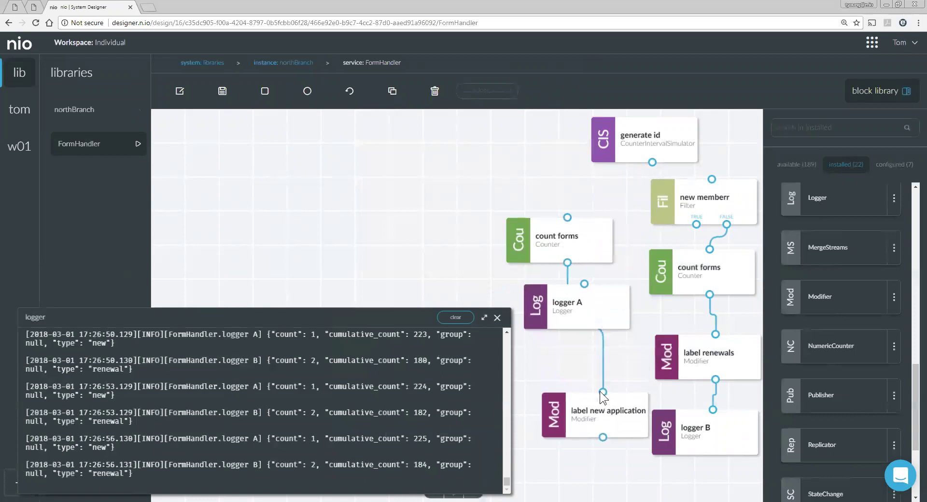
drag(578, 308, 576, 295)
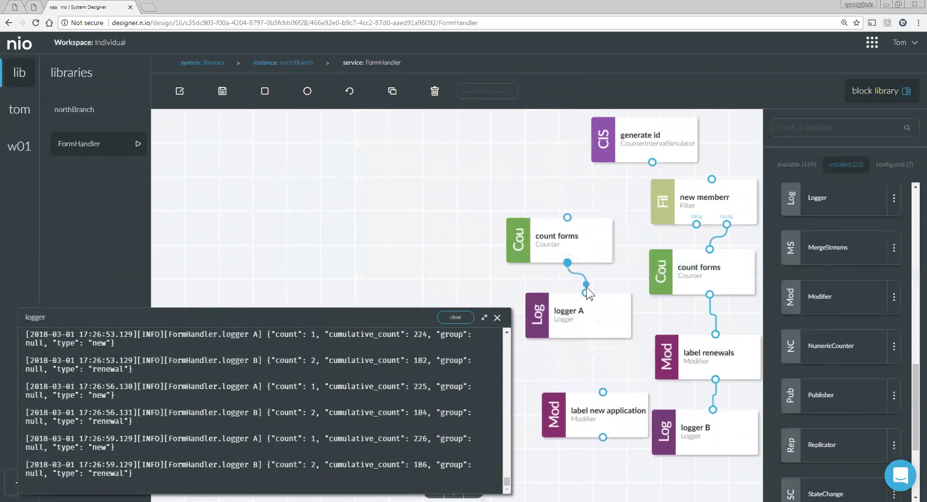
drag(652, 163, 567, 217)
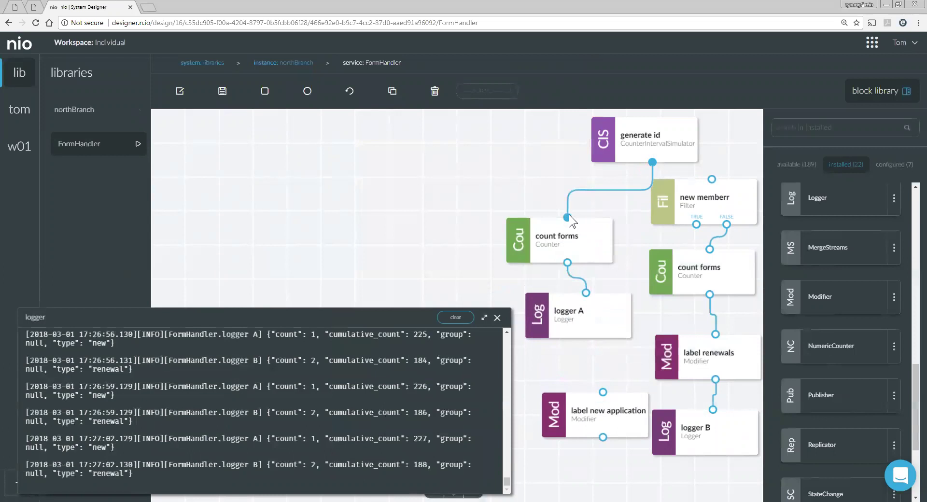
Delete new memberr, the second count forms, label renewals, logger B and label new application from the canvas
drag(729, 164, 729, 431)
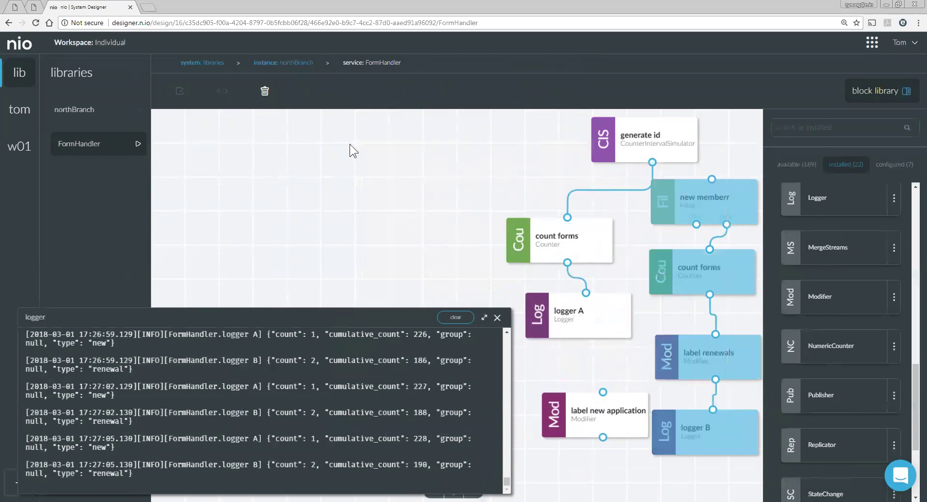
click(265, 92)
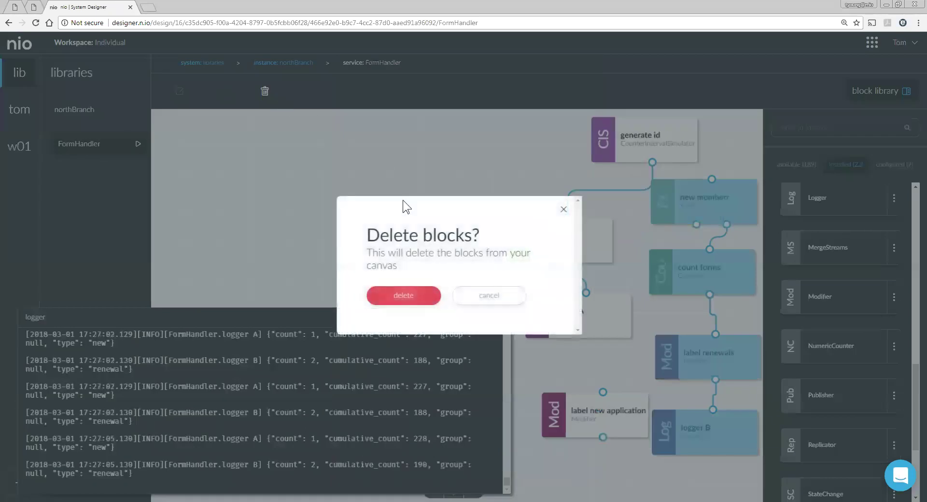
click(405, 298)
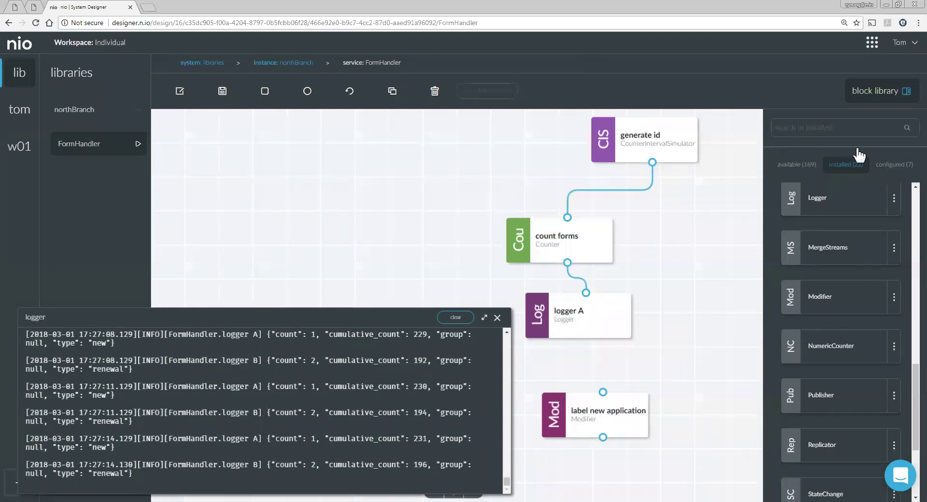
click(894, 164)
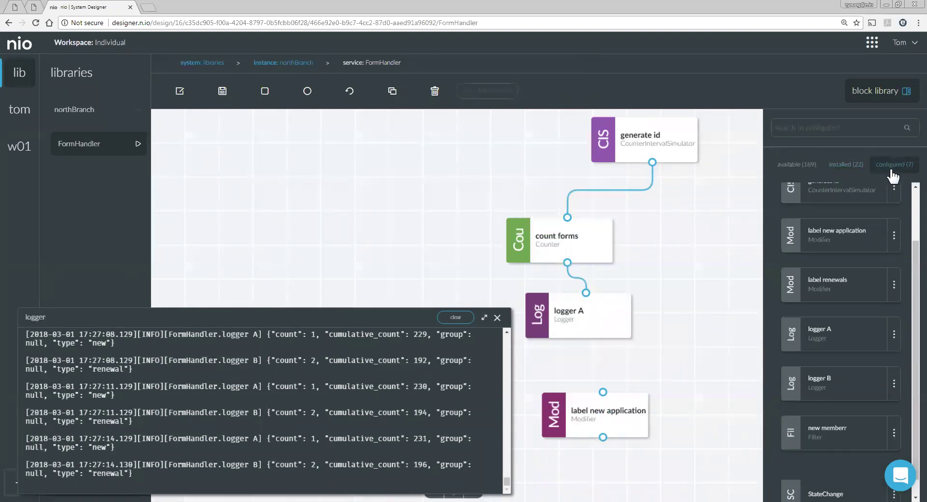
click(845, 169)
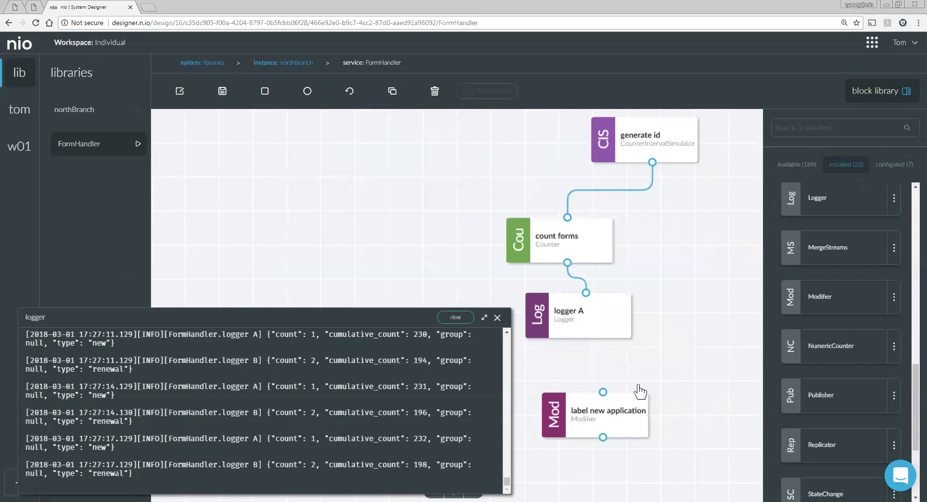
click(630, 415)
click(264, 92)
click(406, 299)
Line up count forms and logger A under generate id, then save and restart the service
drag(594, 317, 680, 314)
drag(581, 247, 668, 239)
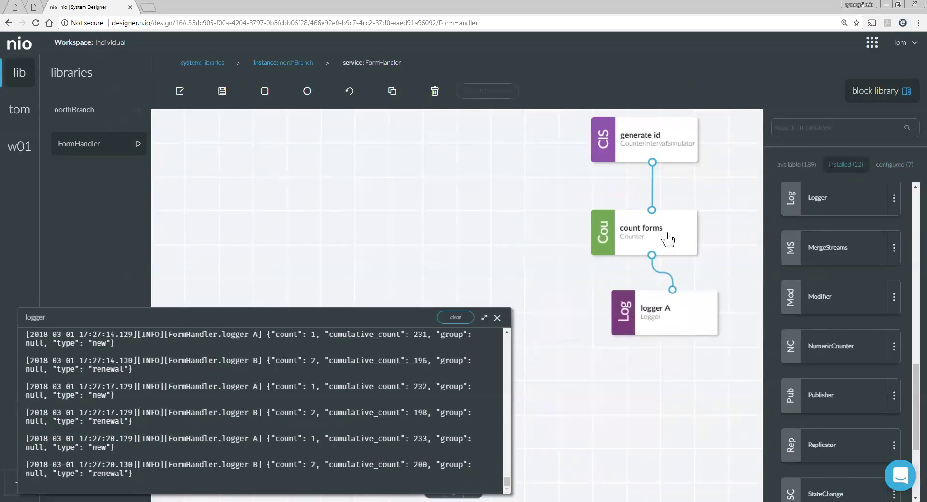
click(222, 91)
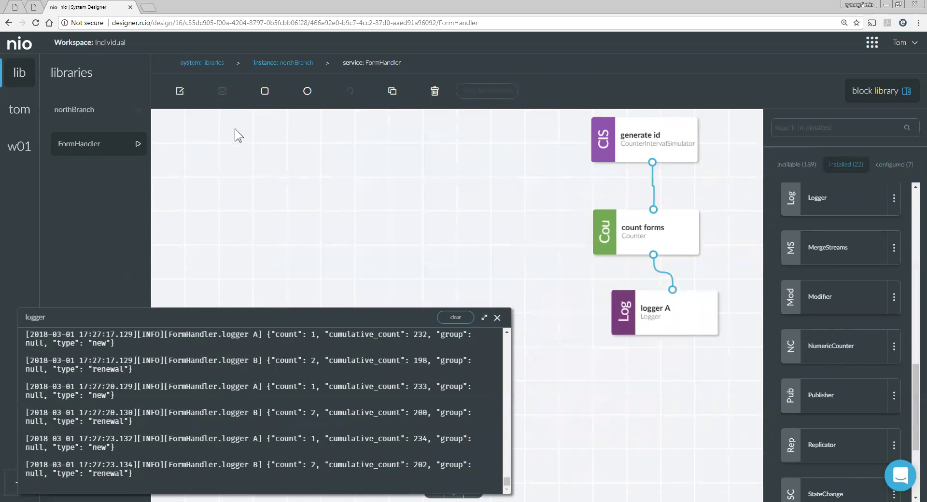
click(267, 99)
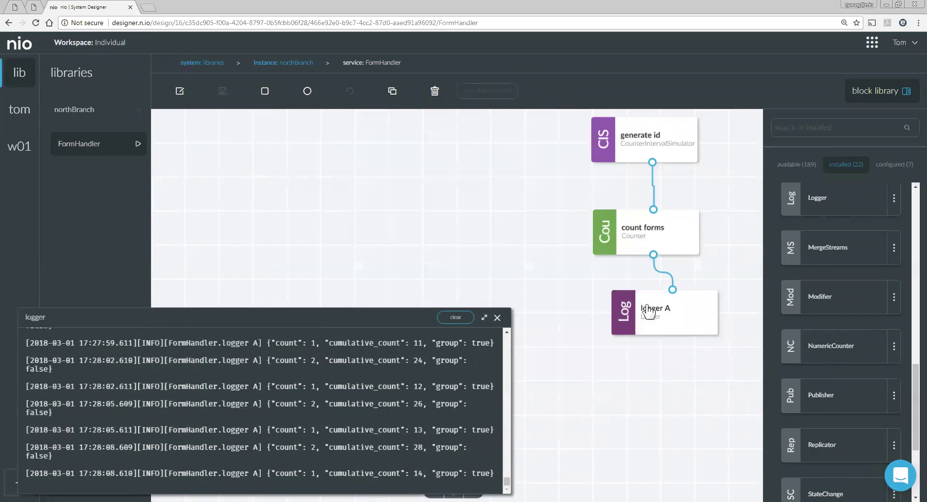
Move count forms and logger A down to make room under generate id, and install the available ConditionalModifier block
drag(648, 311, 648, 399)
drag(637, 253, 649, 343)
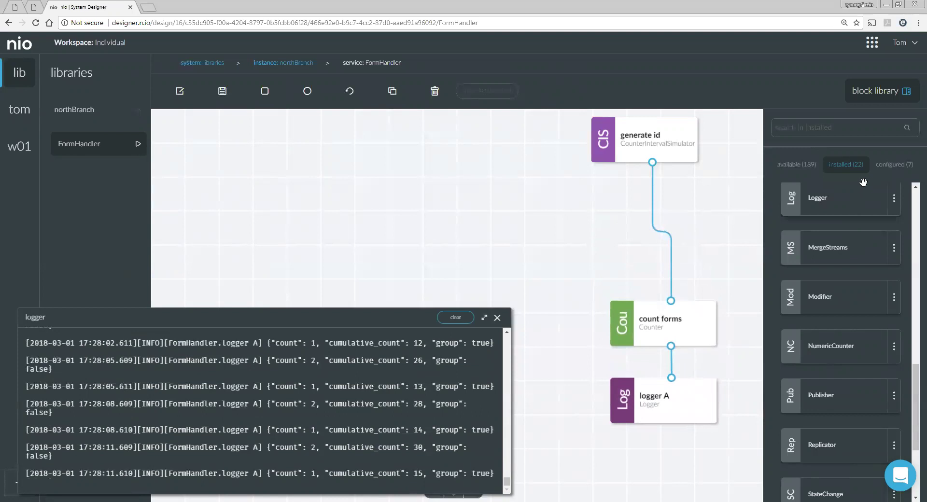
click(810, 165)
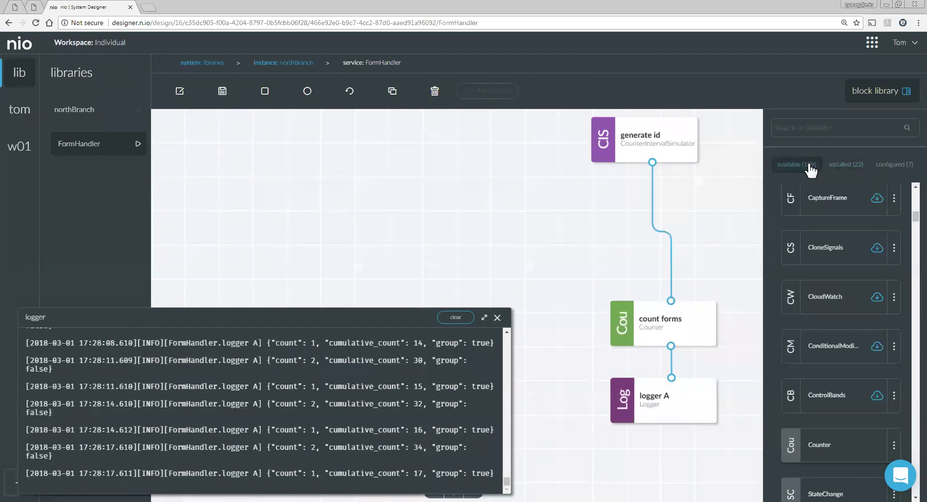
drag(914, 217, 914, 234)
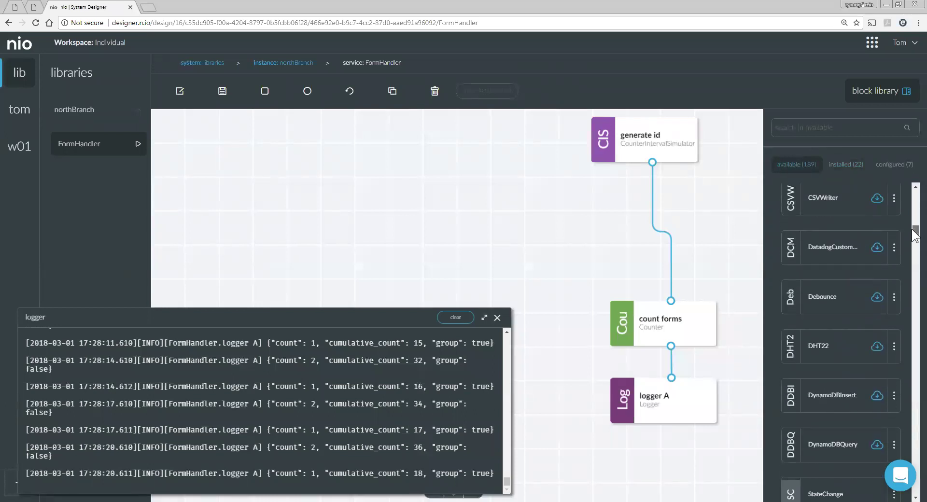
scroll(896, 227, up, 5)
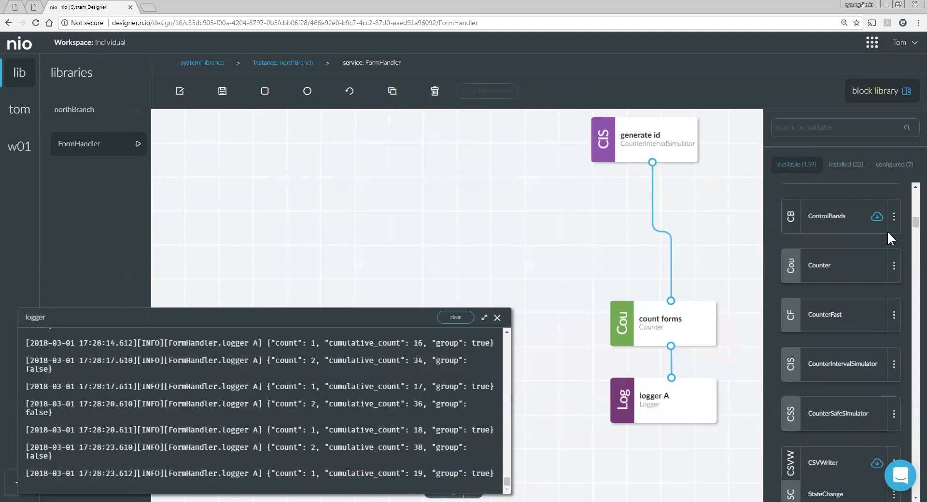
scroll(887, 230, up, 3)
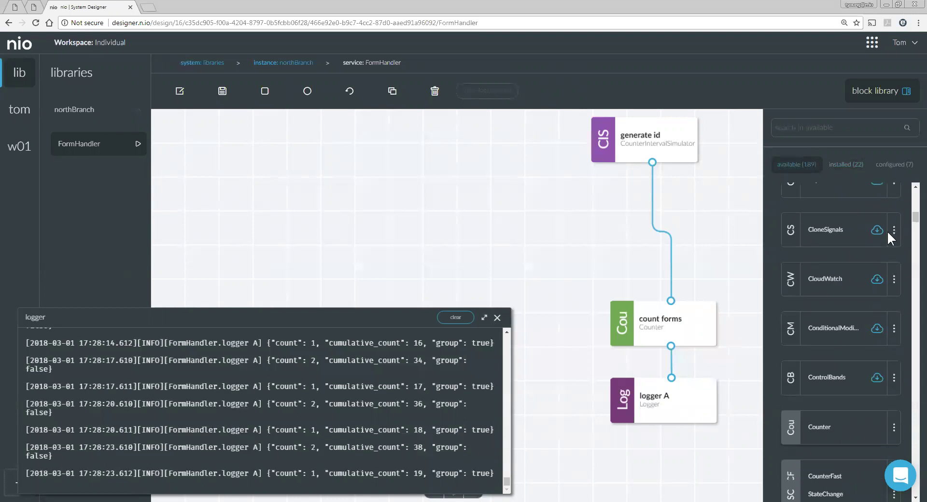
click(830, 333)
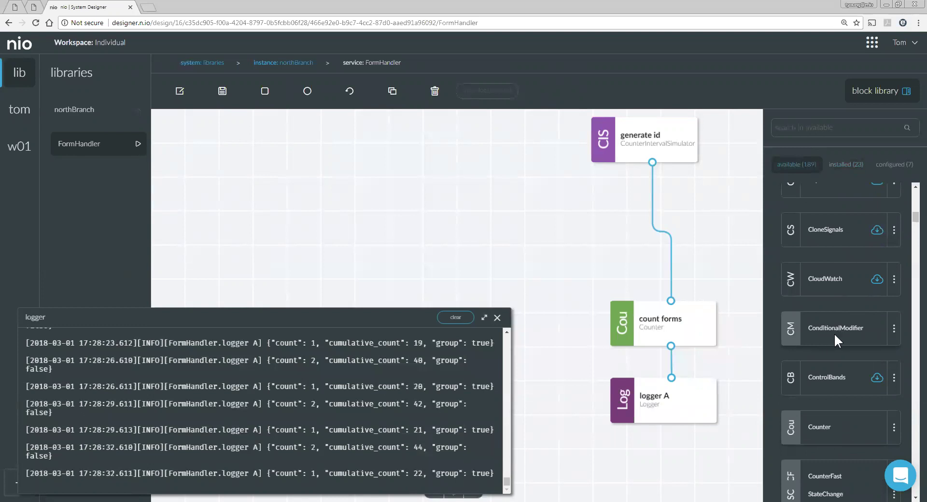
Add a ConditionalModifier block named "label types" between generate id and count forms
drag(834, 335, 603, 233)
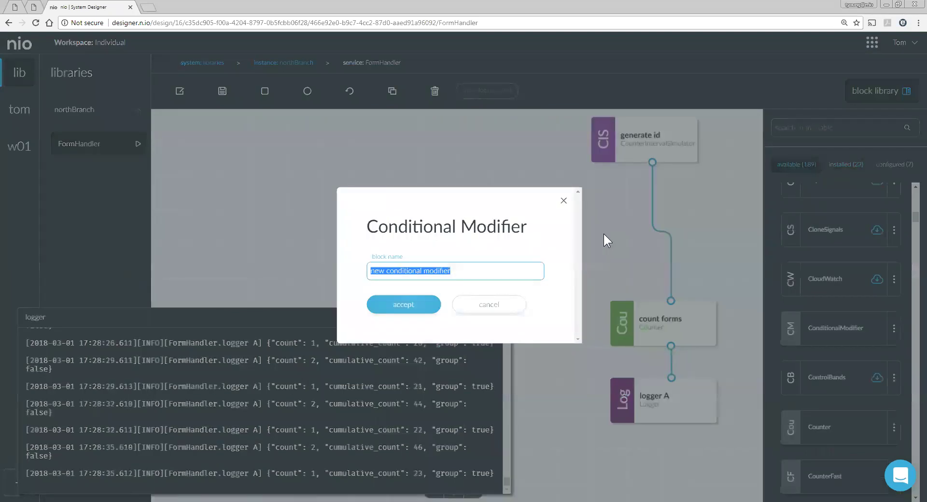
text(lae)
key(BackSpace)
key(BackSpace)
text(abel types)
click(395, 306)
drag(581, 243, 572, 243)
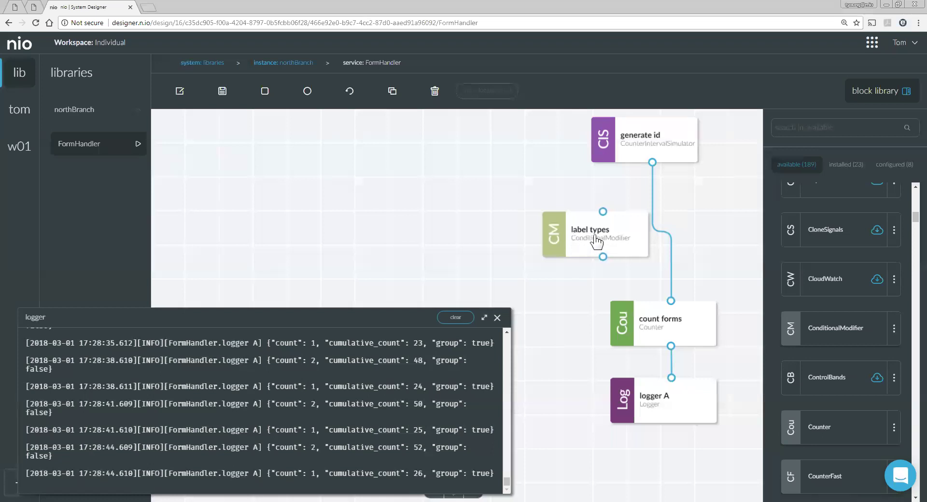
Add a field with attribute title type and one lookup to the label types configuration
double_click(594, 235)
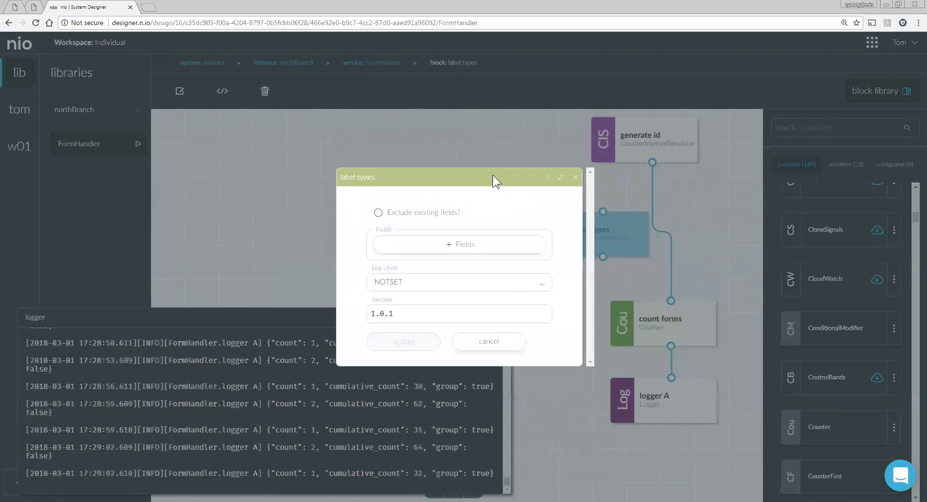
click(465, 247)
click(466, 218)
text(type)
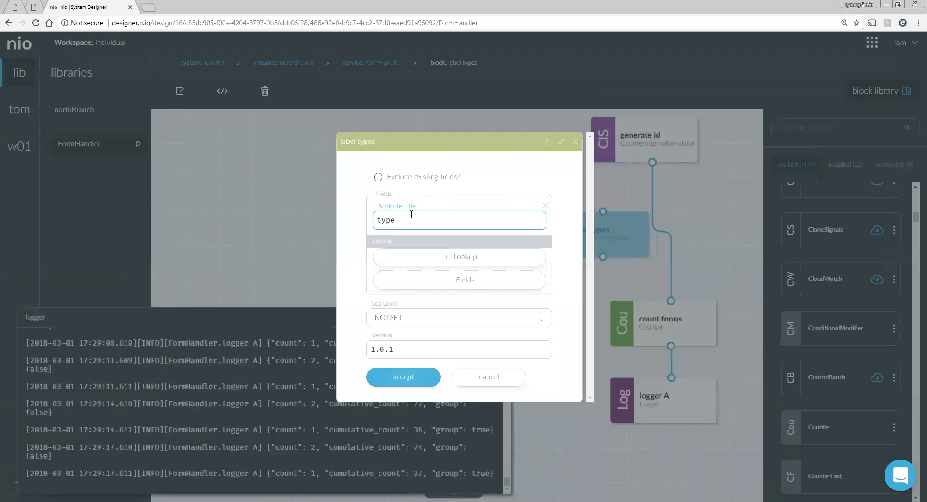
click(414, 259)
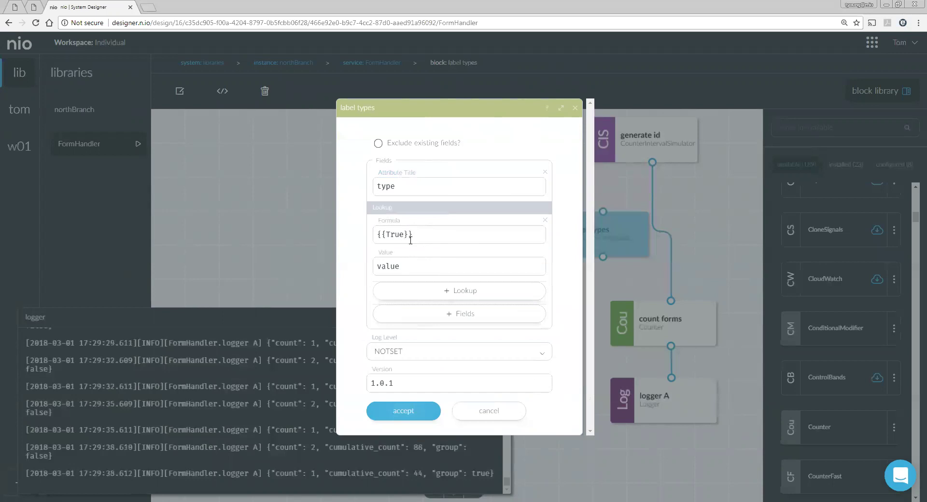
Set the lookup formula of the type field to {{ $id == 0 }}
drag(412, 266, 378, 266)
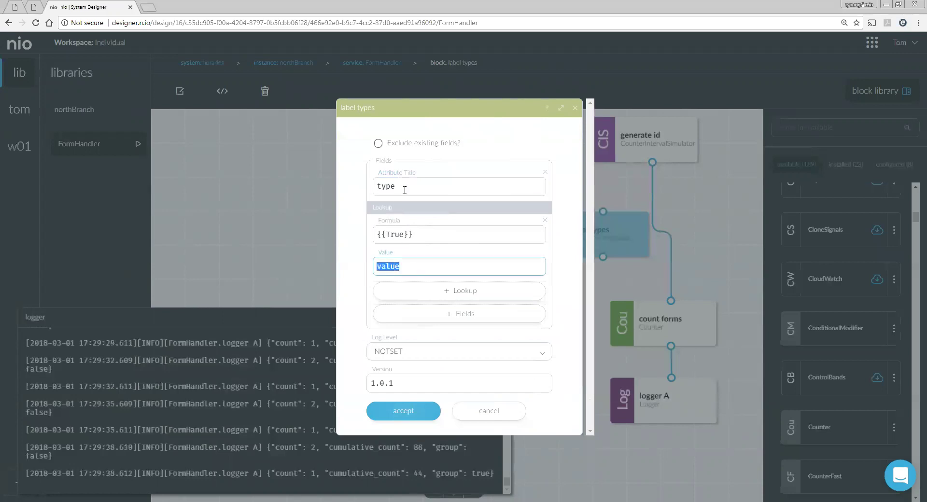
drag(404, 190, 376, 189)
drag(404, 234, 387, 234)
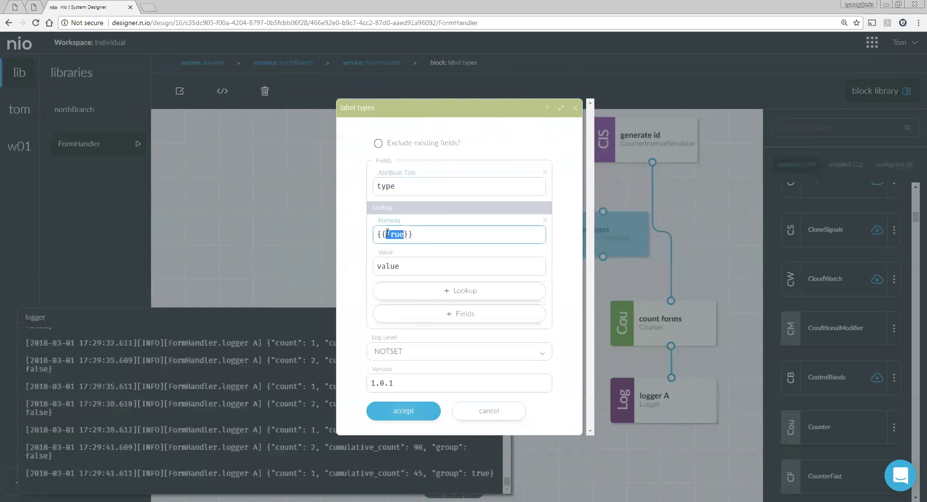
text($id == 0)
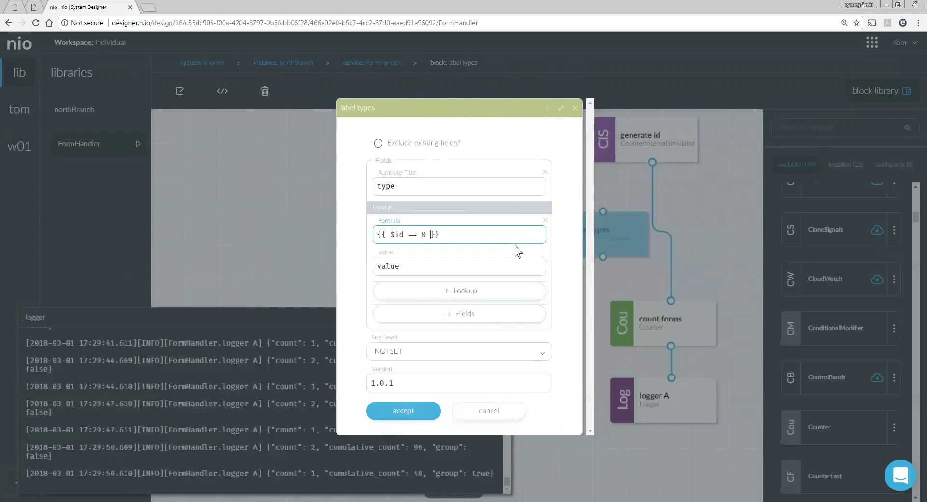
Set the value of the {{ $id == 0 }} lookup to new
key(Tab)
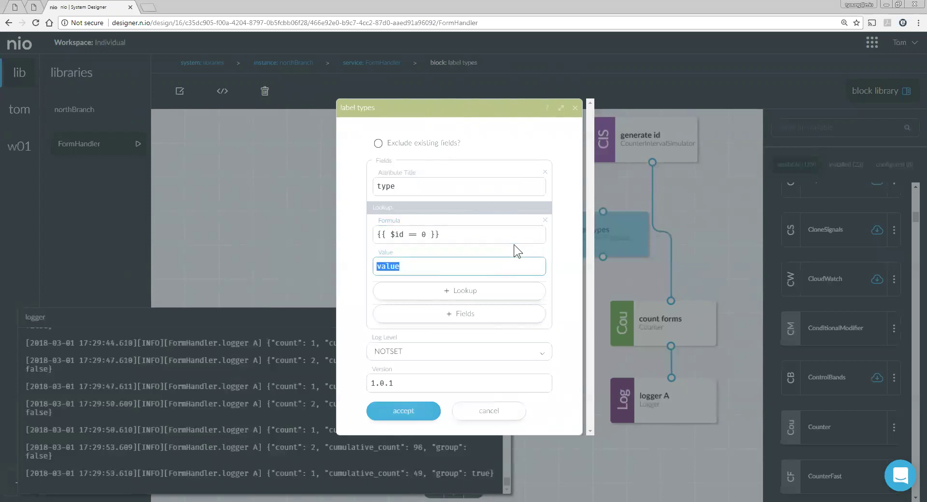
text(new)
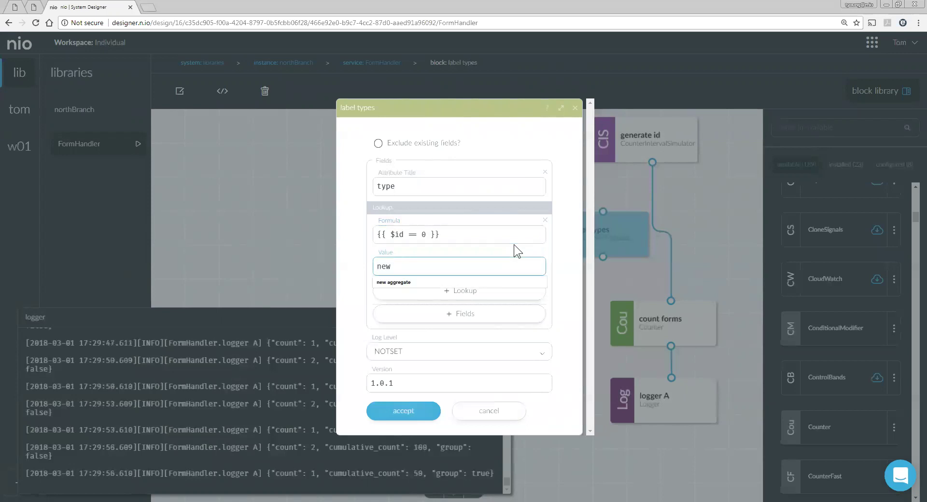
click(558, 246)
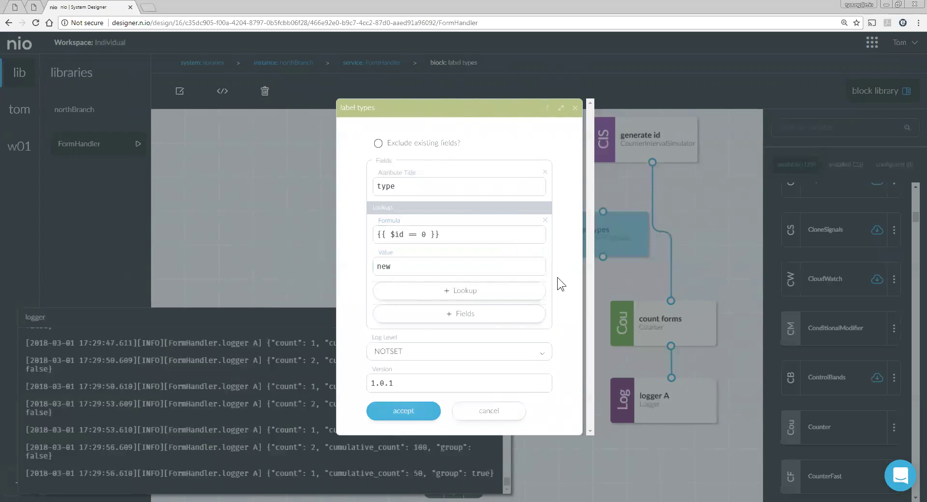
Add a second lookup to the type field with formula {{ $id != 0 }} and value renew
click(517, 291)
click(429, 267)
double_click(390, 267)
text($id !)
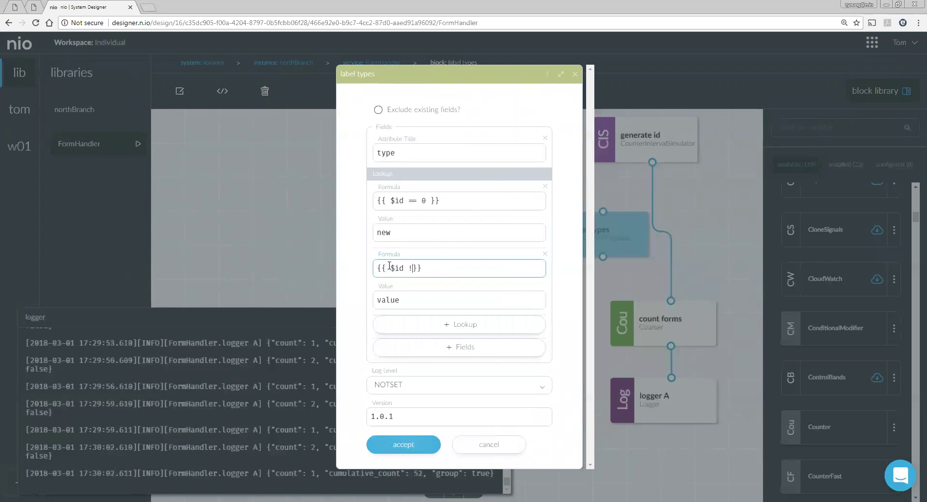
text(= 0)
drag(401, 300, 360, 298)
text(renewal)
key(BackSpace)
key(BackSpace)
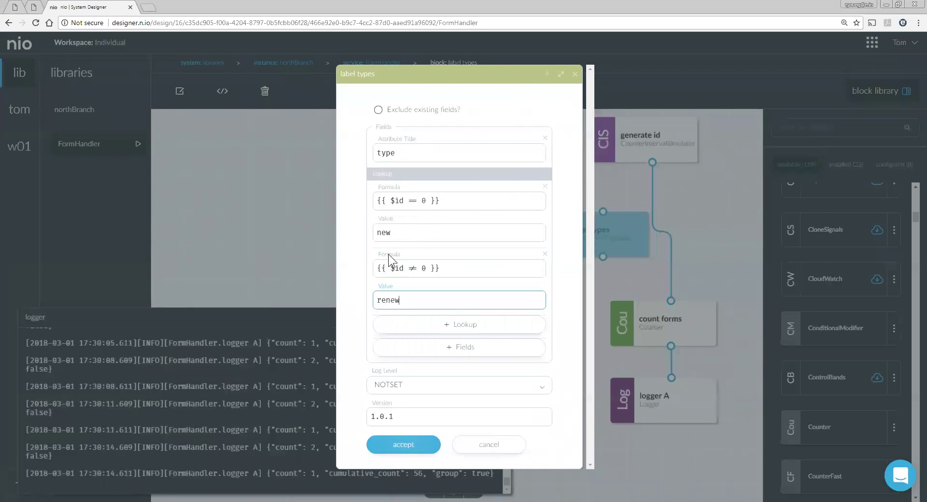
click(435, 324)
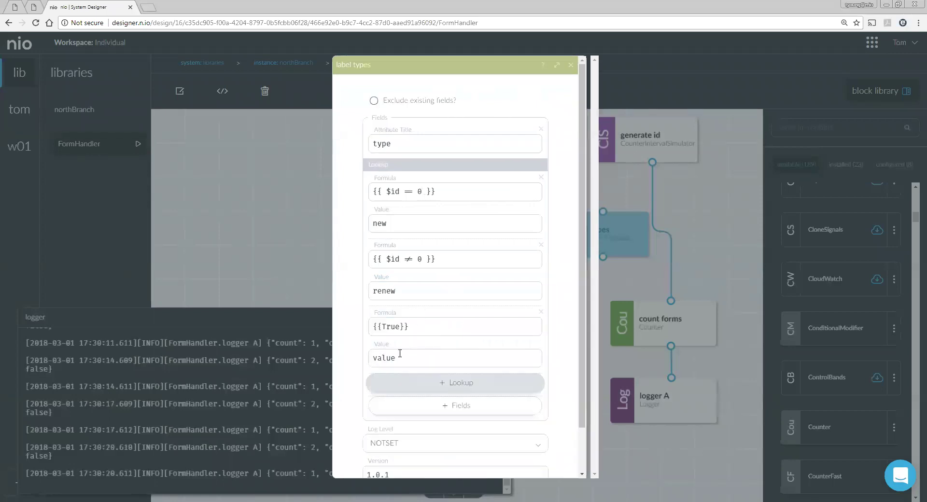
double_click(384, 357)
text(colunteer)
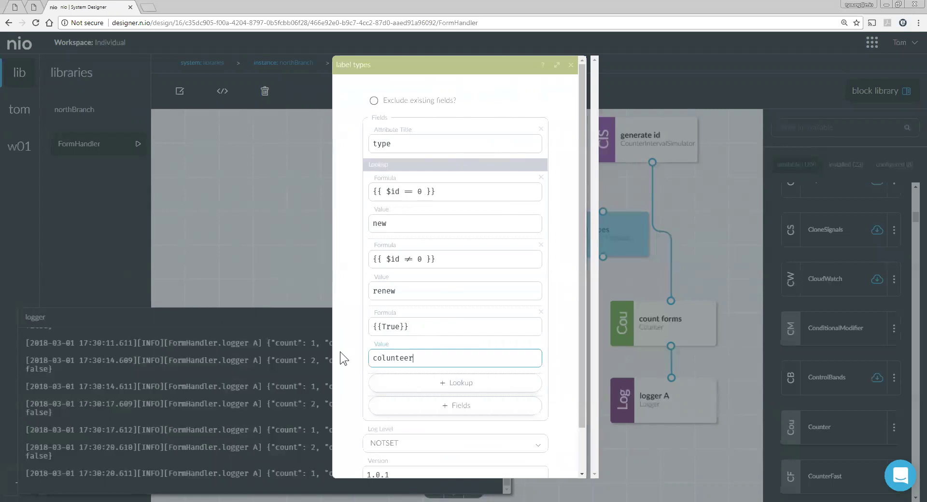
click(388, 327)
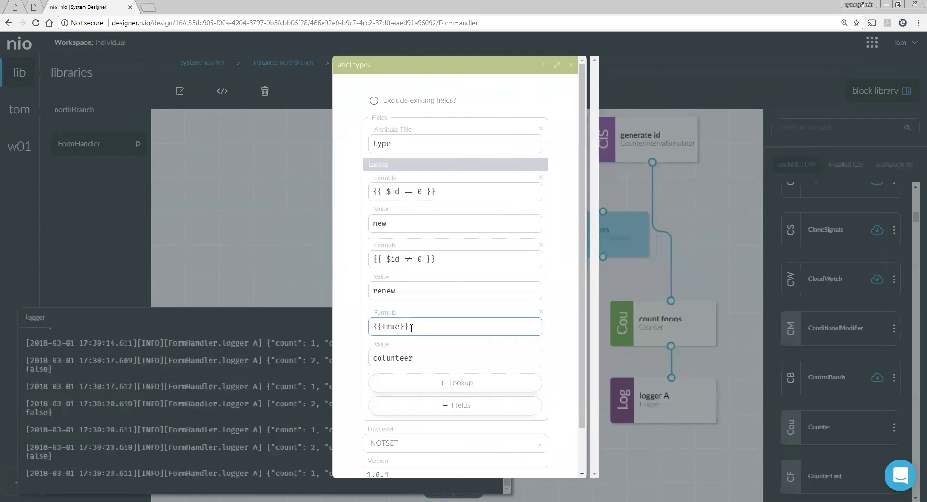
drag(369, 359, 376, 359)
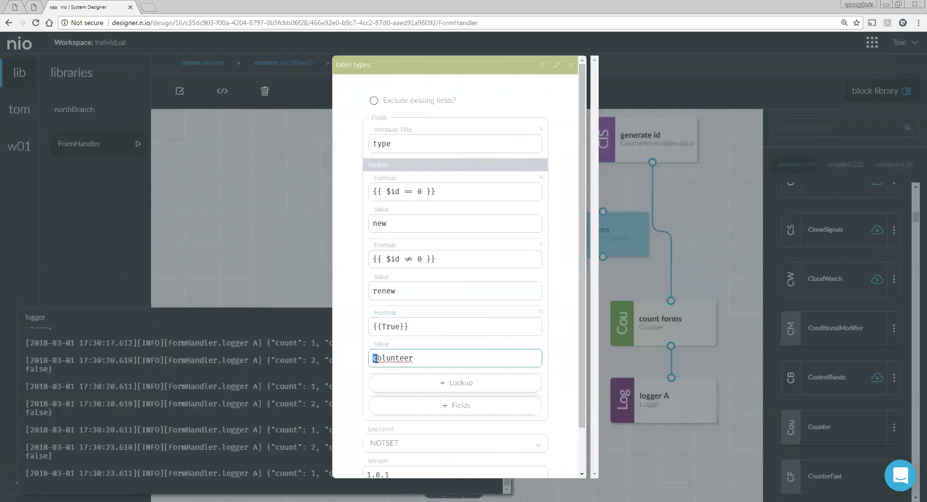
text(v)
click(542, 312)
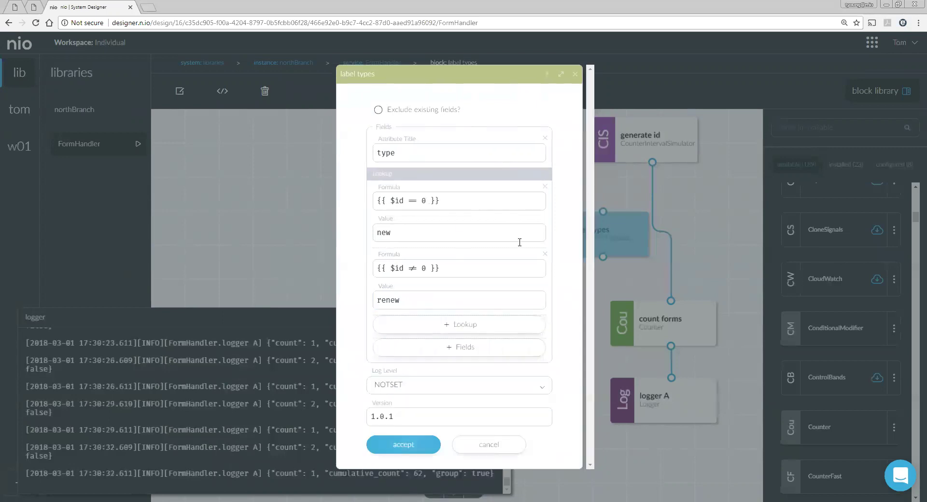
Accept the label types configuration, route generate id through label types directly to logger A, bypassing count forms, and save the service
click(395, 451)
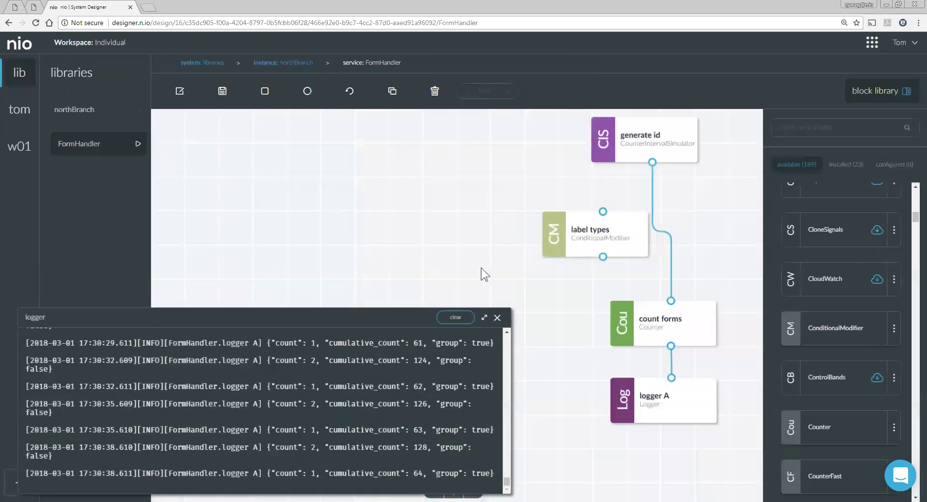
drag(667, 295, 603, 212)
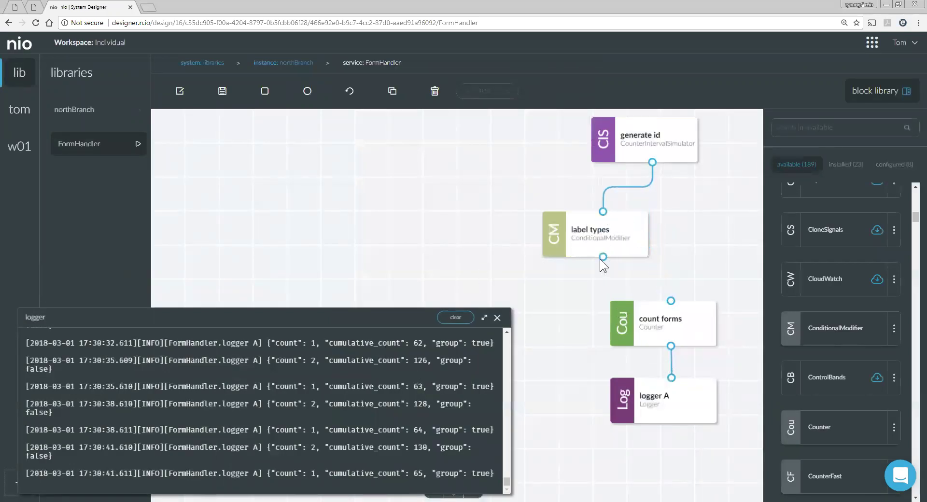
drag(666, 324, 682, 284)
drag(603, 257, 671, 377)
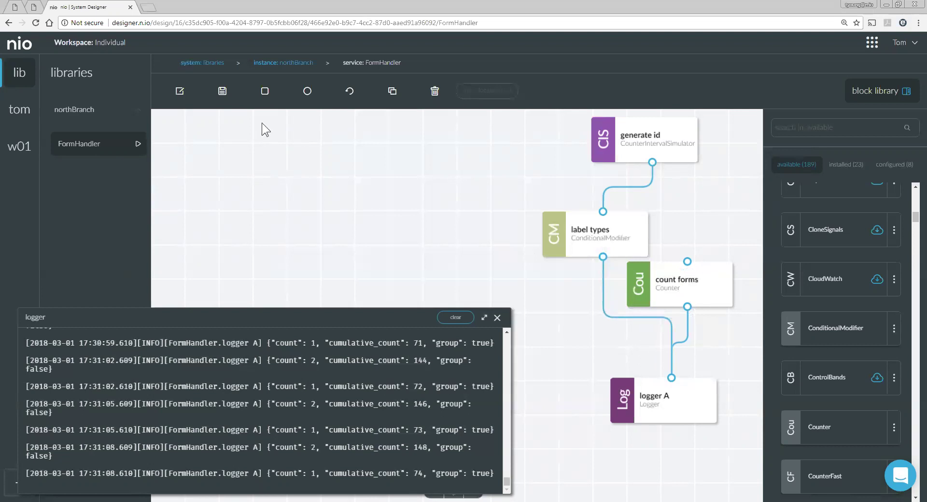
click(223, 92)
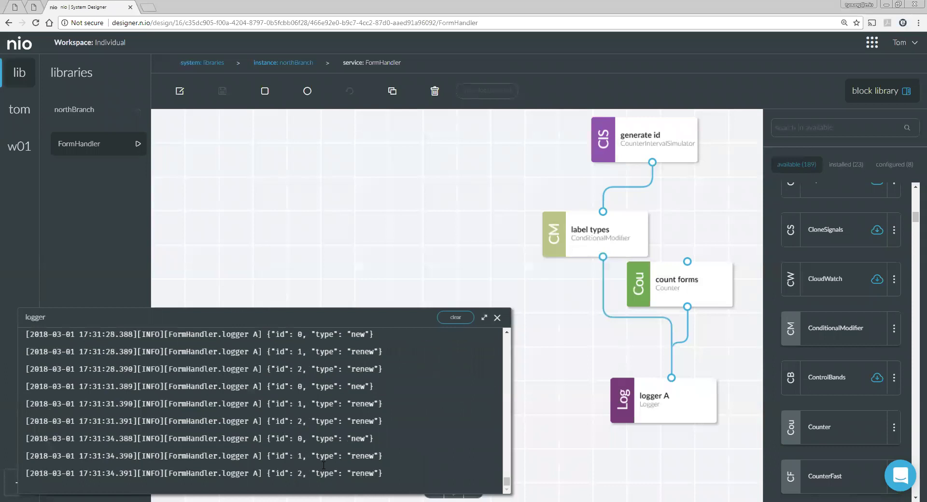
Reroute the label types output into count forms and place count forms between label types and logger A
drag(595, 244, 595, 235)
drag(668, 281, 682, 282)
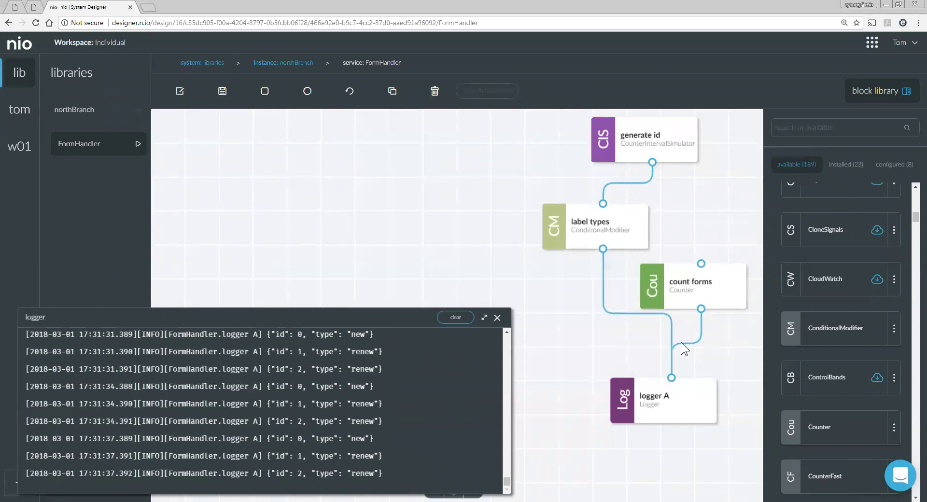
drag(671, 377, 703, 265)
drag(691, 299, 658, 332)
Set the count forms block to group by {{ $type }} and save the service
double_click(668, 320)
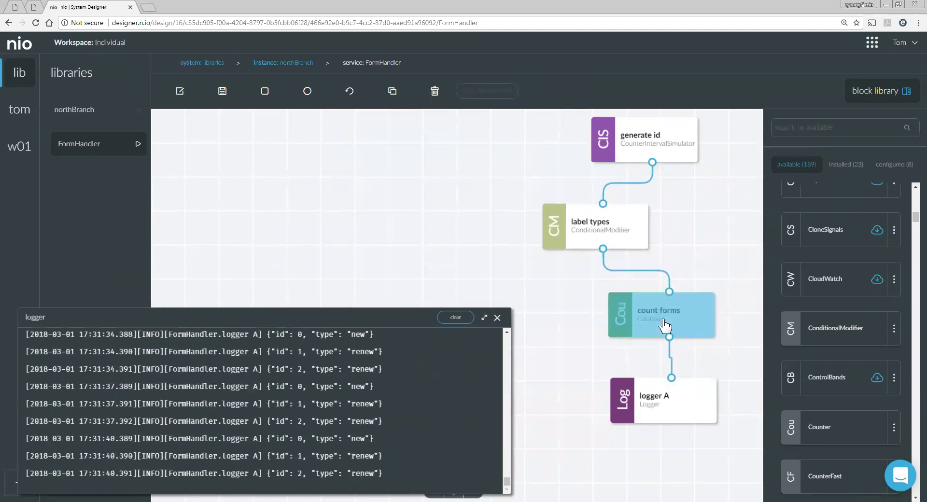
drag(380, 107, 417, 113)
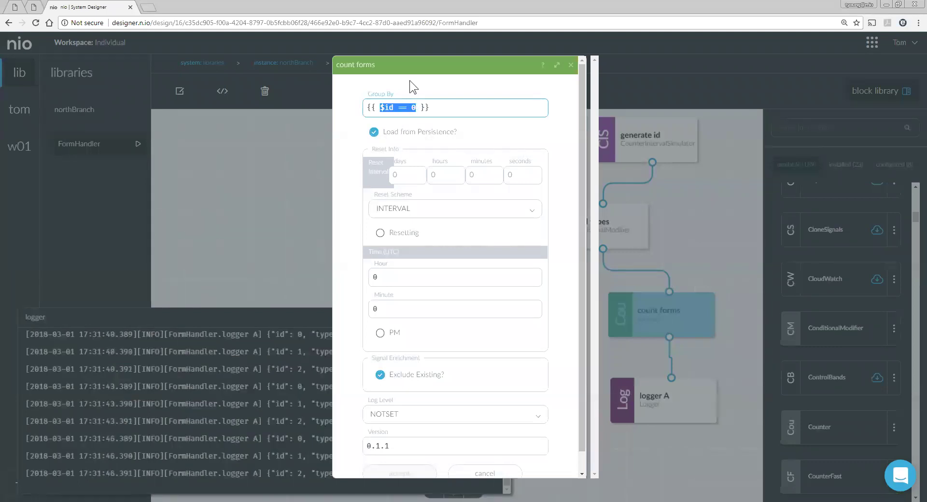
text($type)
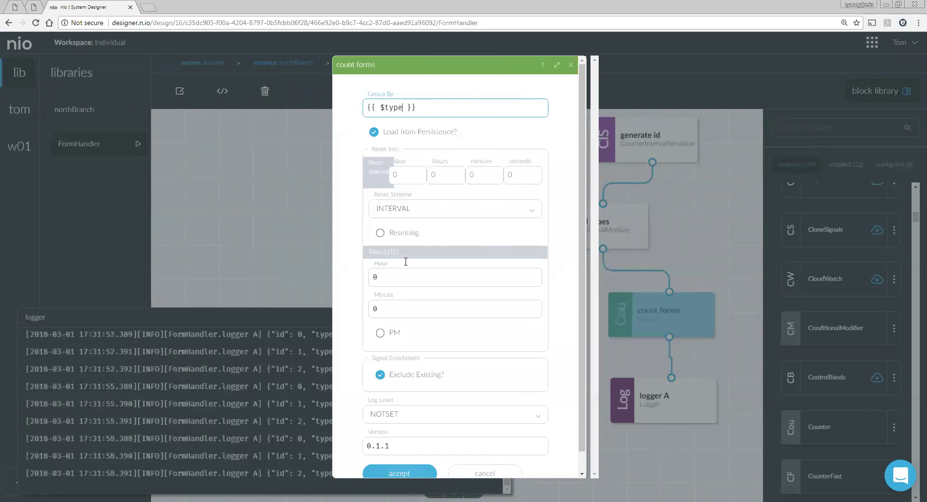
click(390, 475)
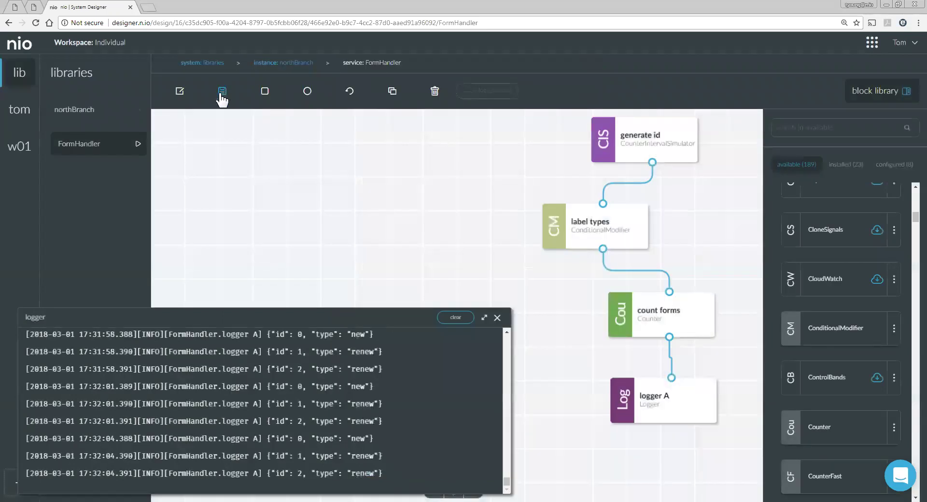
click(250, 97)
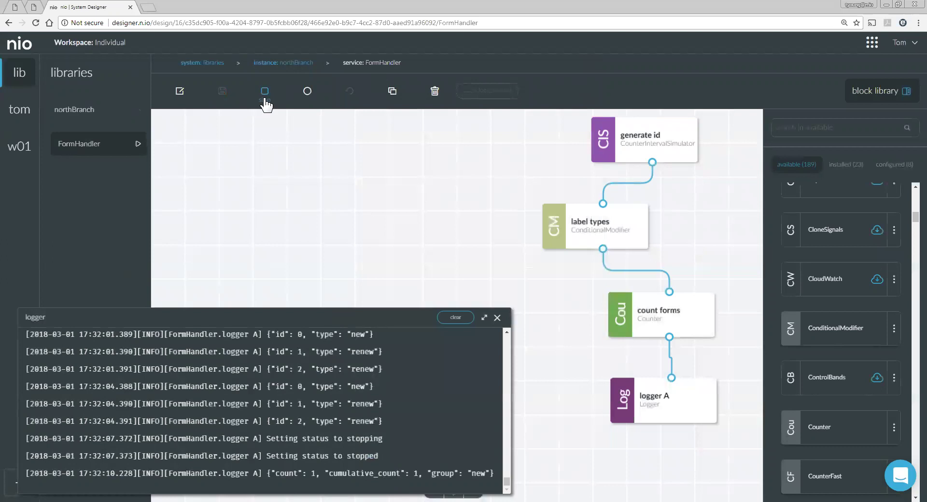
Clear the log and line up the label types and count forms blocks beneath generate id
click(451, 318)
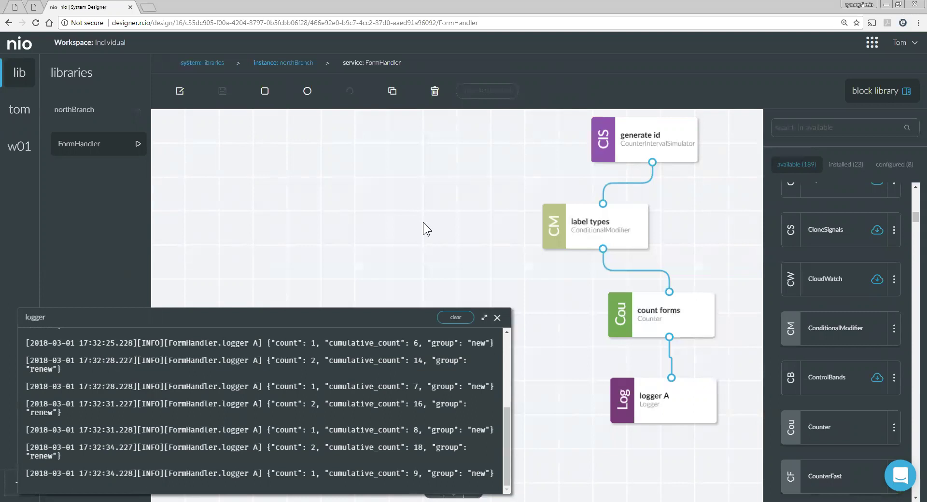
drag(690, 328, 692, 324)
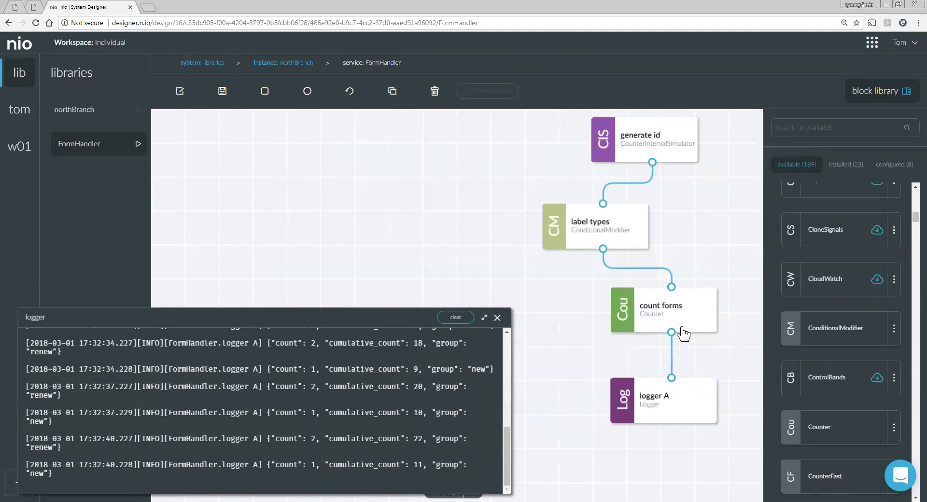
drag(632, 244, 680, 230)
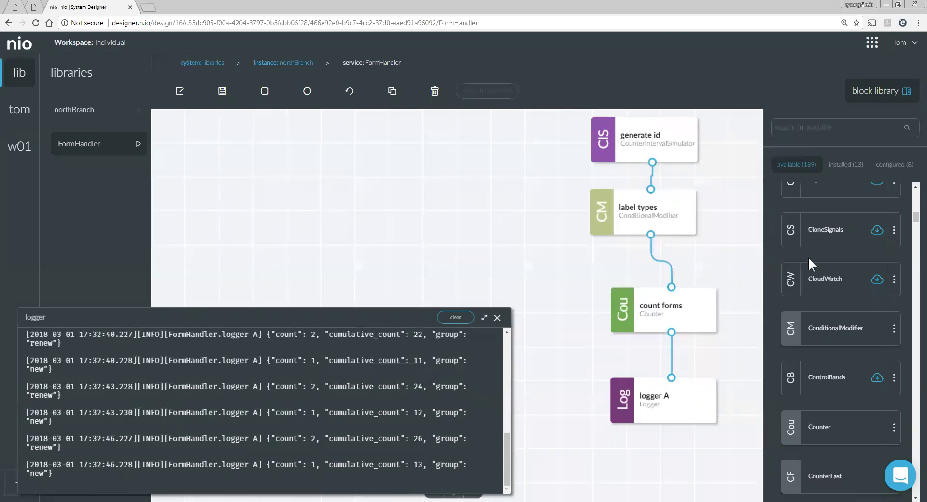
Add an installed Publisher block named "enrollment stats" beside logger A
click(845, 165)
drag(914, 382, 914, 429)
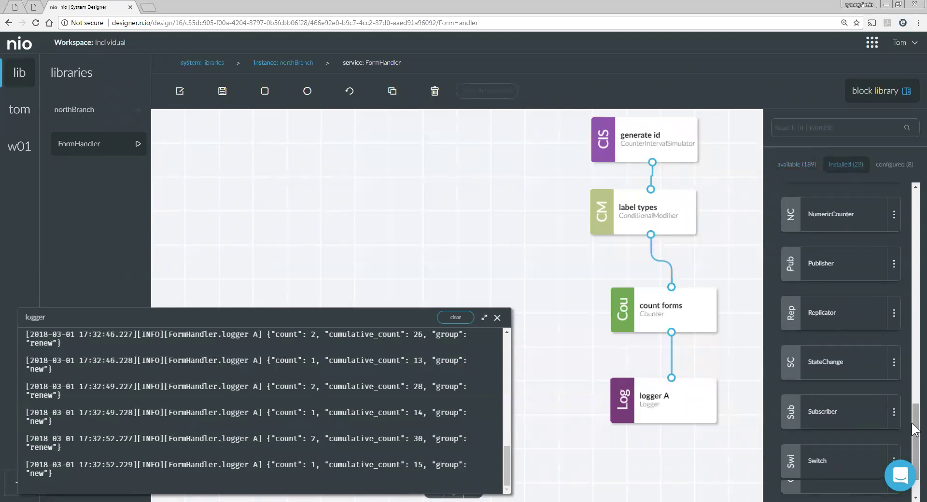
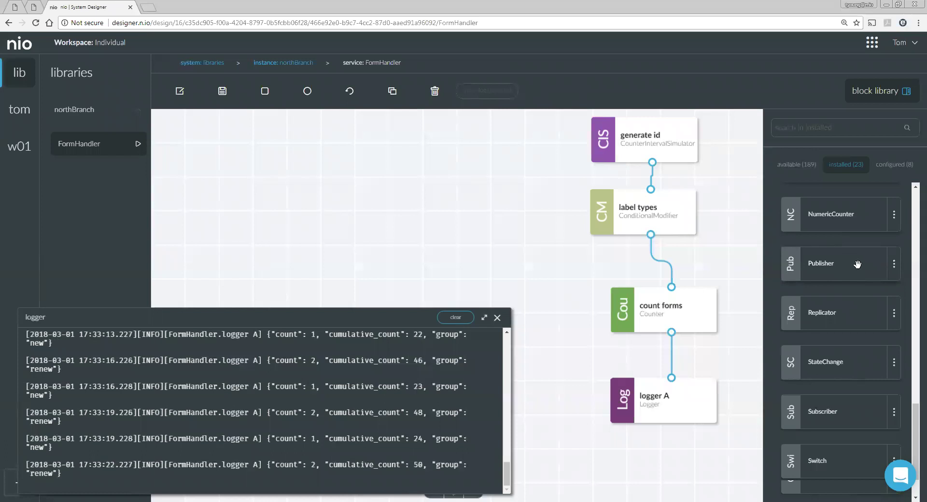
drag(857, 264, 609, 365)
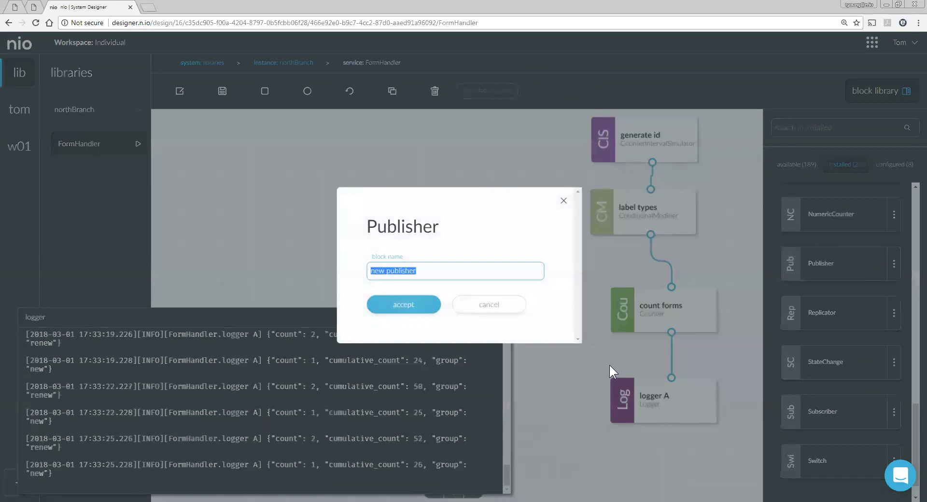
text(local )
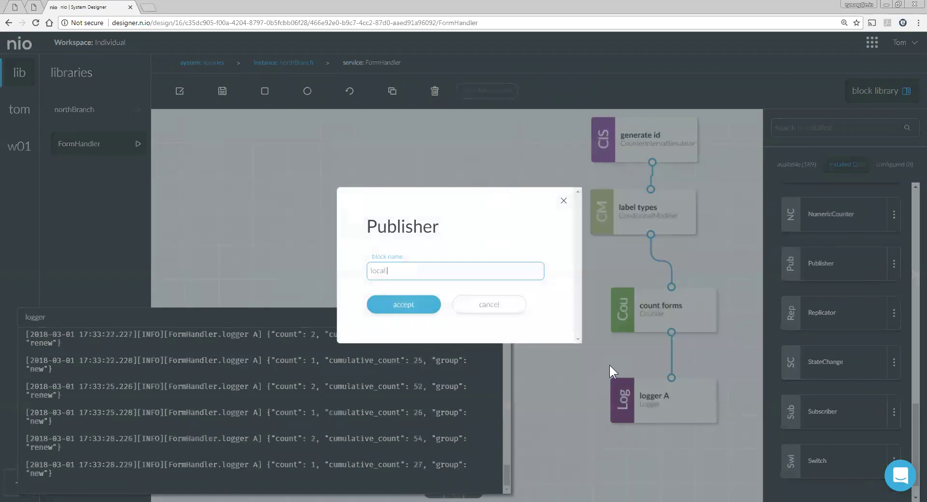
text(enrollment)
drag(458, 276, 357, 277)
text(enrollment stats)
click(416, 303)
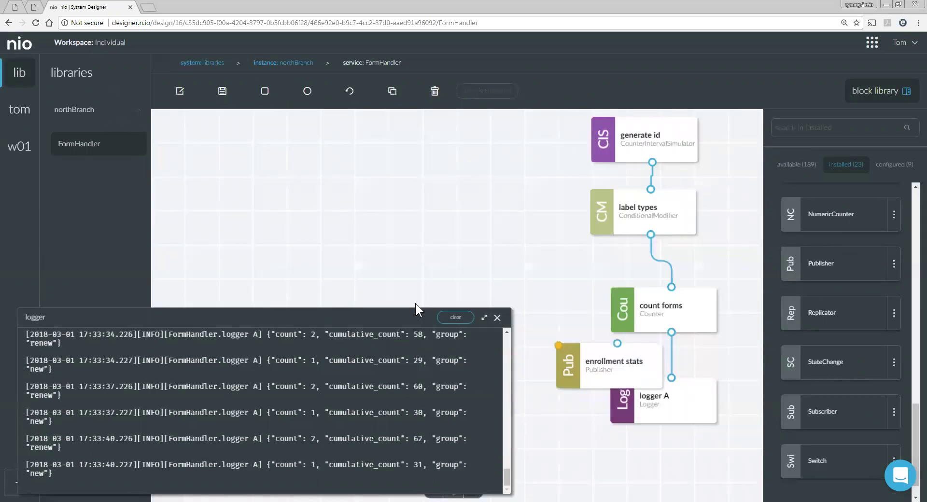
Set the topic of the enrollment stats publisher to enrollment
click(560, 400)
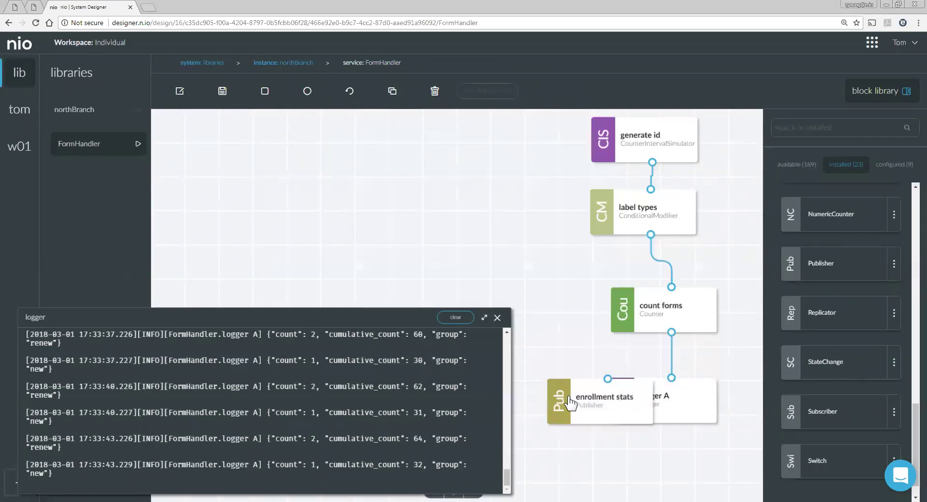
click(570, 402)
double_click(571, 402)
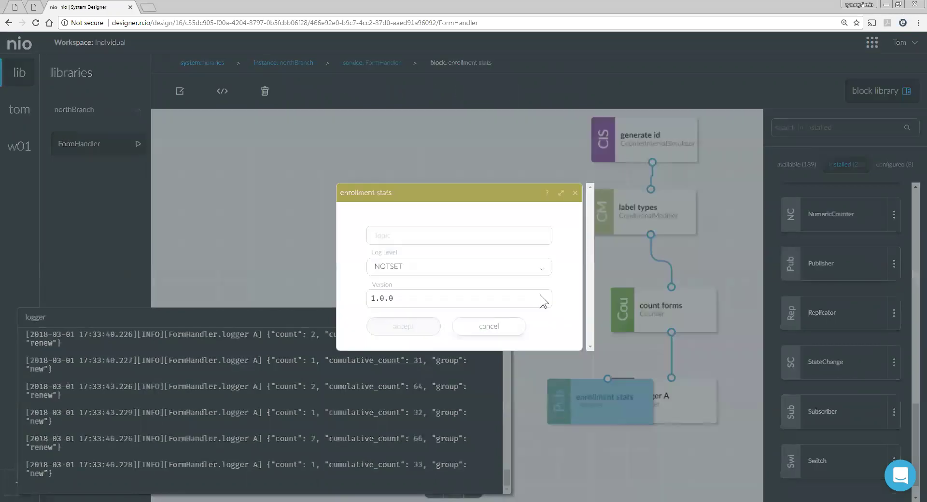
click(454, 234)
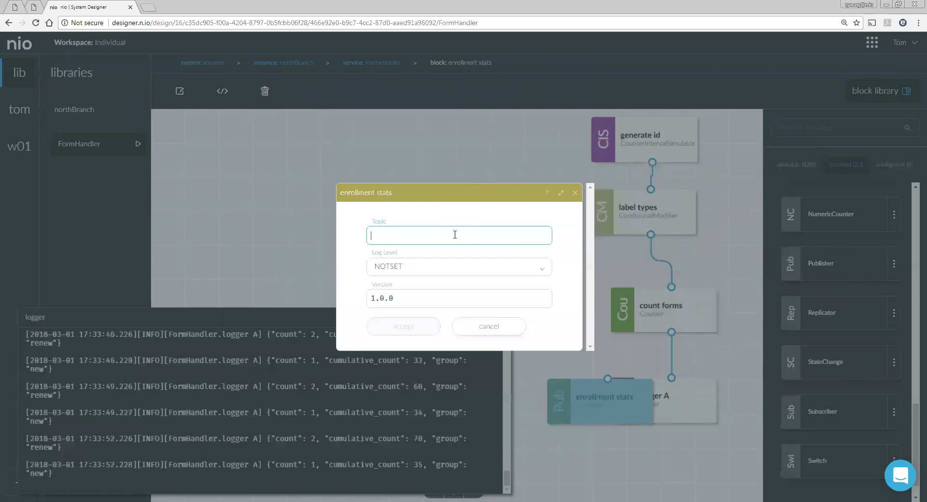
text(enrollment)
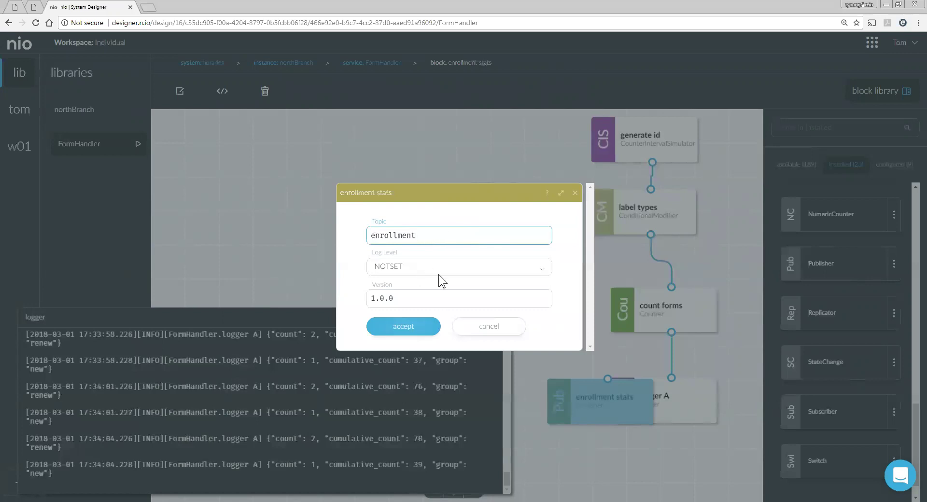
click(425, 328)
Space out enrollment stats and logger A below count forms, and redirect the count forms output from logger A to enrollment stats
drag(630, 405, 631, 434)
drag(682, 408, 729, 434)
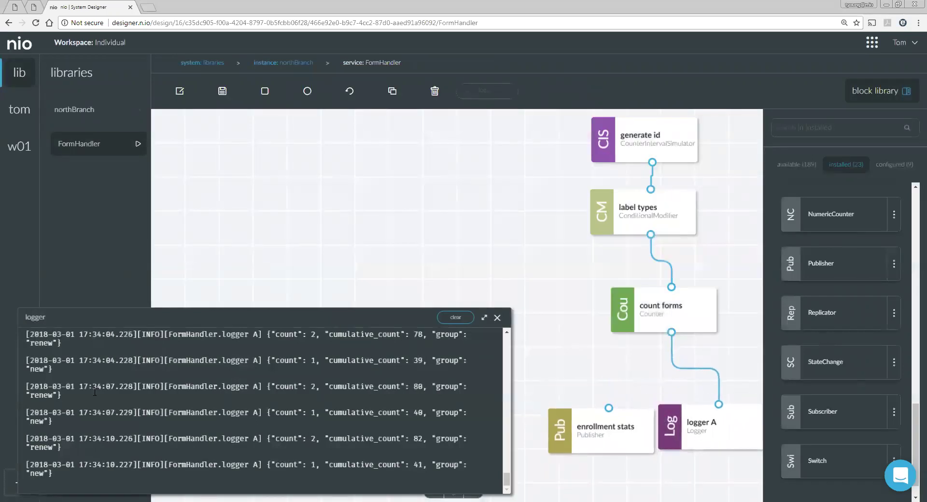
drag(718, 405, 614, 408)
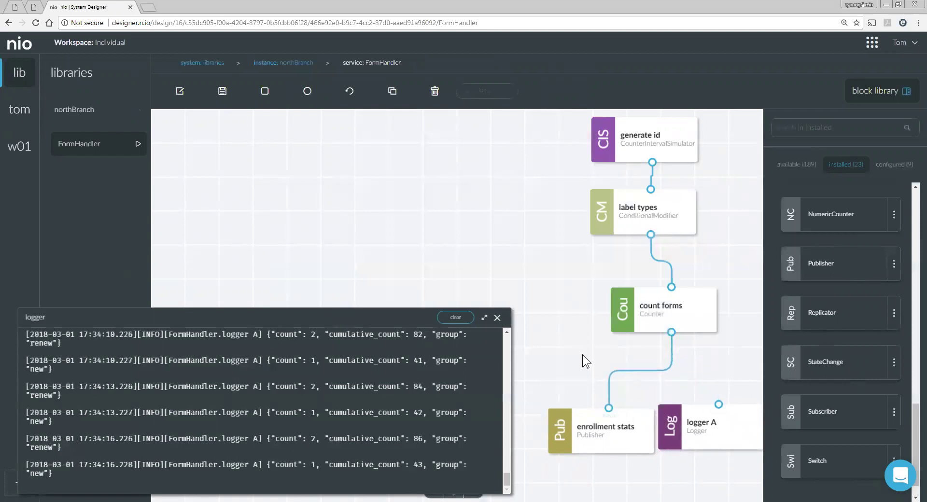
Delete the logger A block from FormHandler, then save and restart the service
click(696, 418)
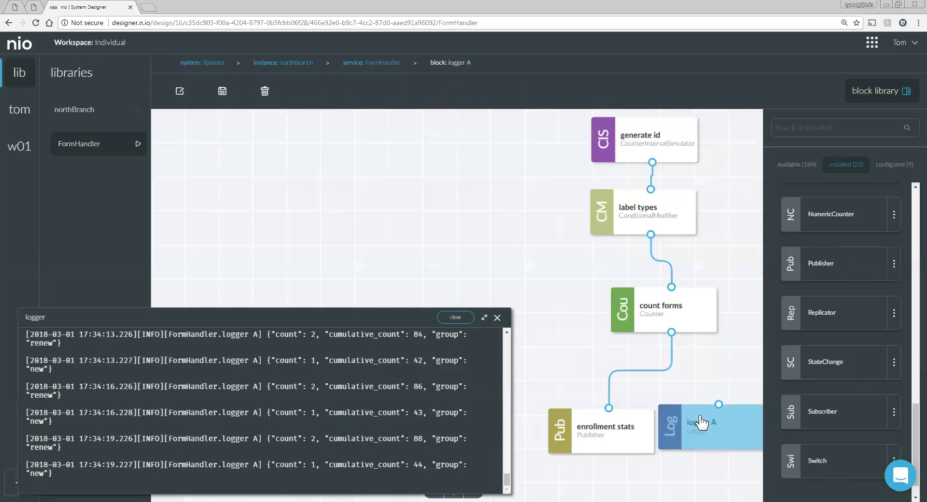
click(266, 92)
click(414, 295)
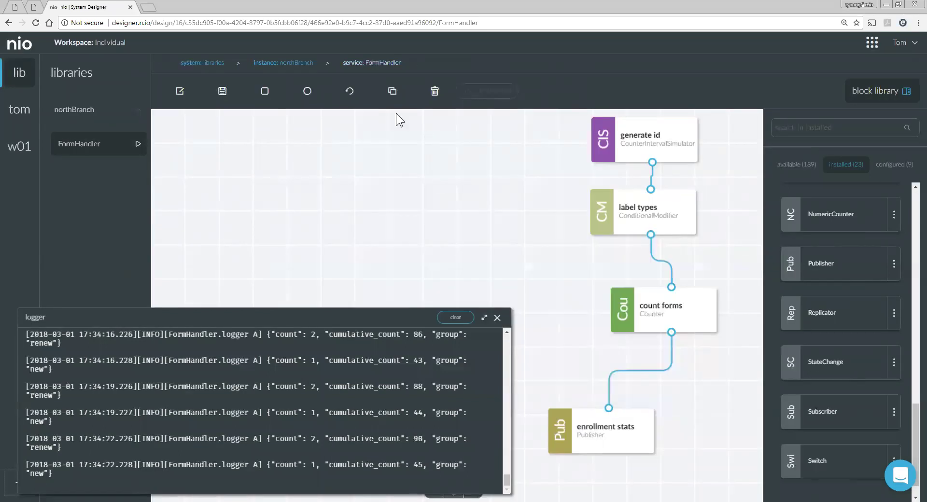
click(222, 91)
click(265, 92)
click(265, 96)
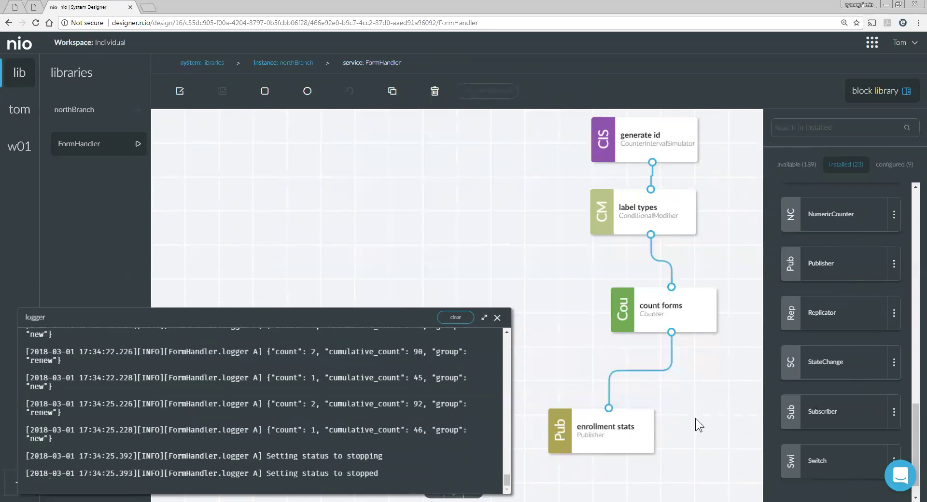
Line up the enrollment stats publisher directly beneath count forms and check its topic setting
drag(624, 442, 692, 421)
double_click(666, 421)
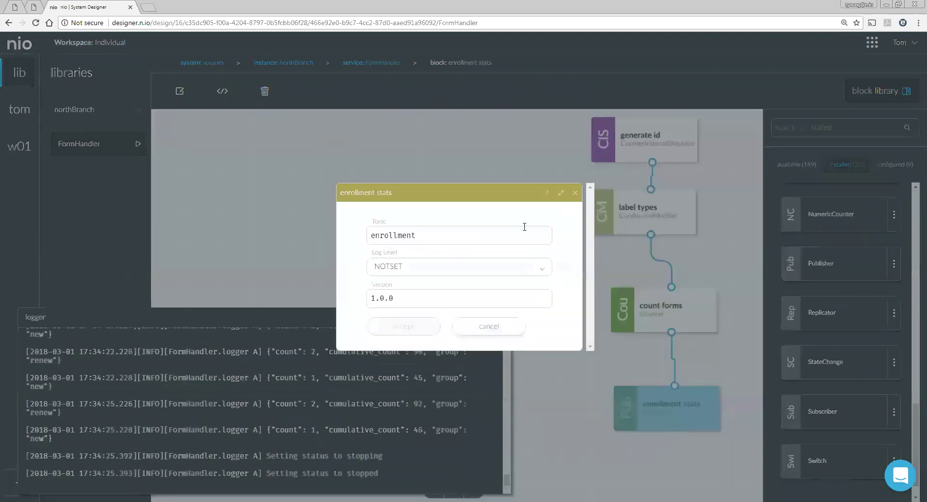
click(574, 192)
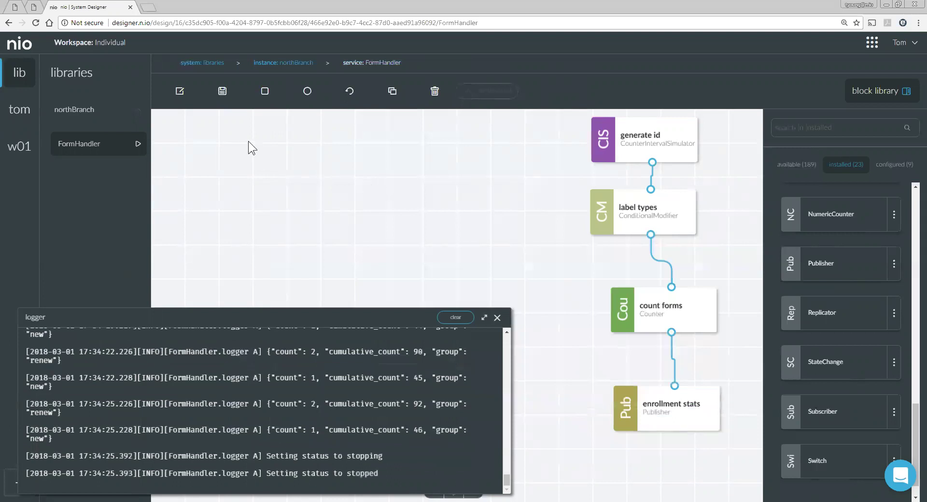
Create a cloud instance named "headquarters" in the libraries system
click(95, 115)
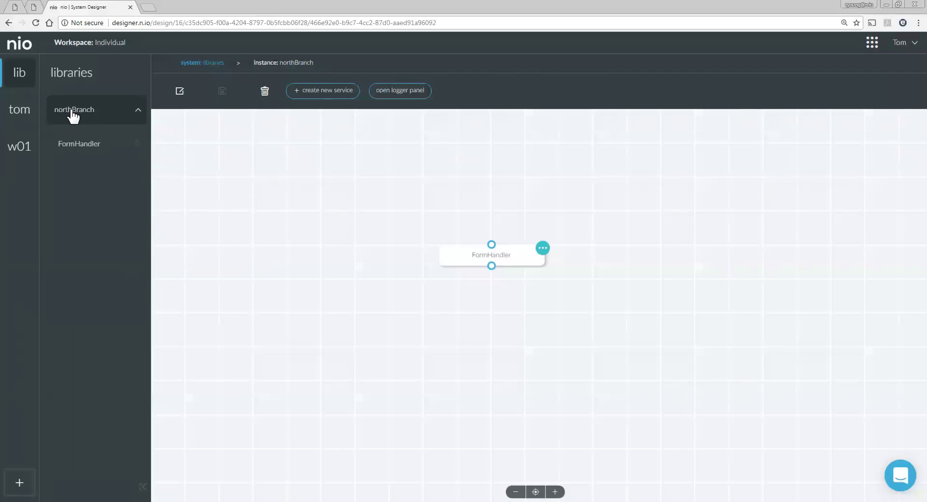
click(87, 82)
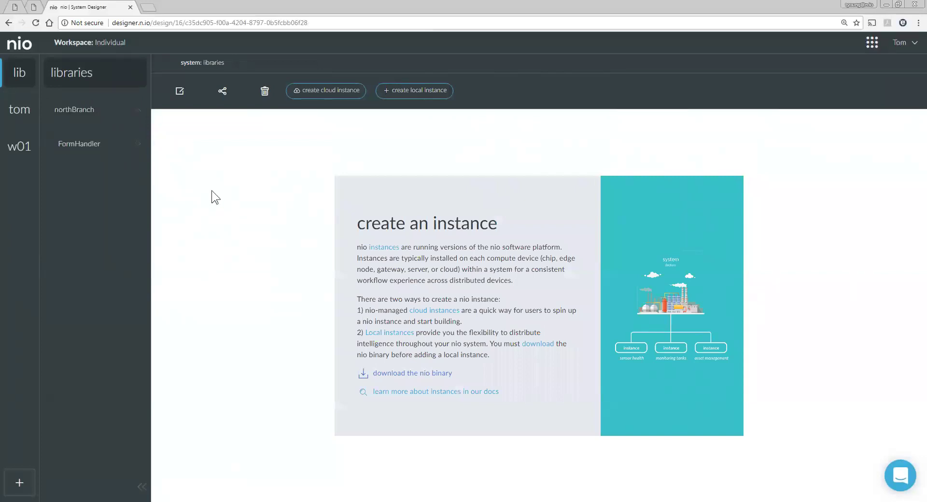
click(317, 90)
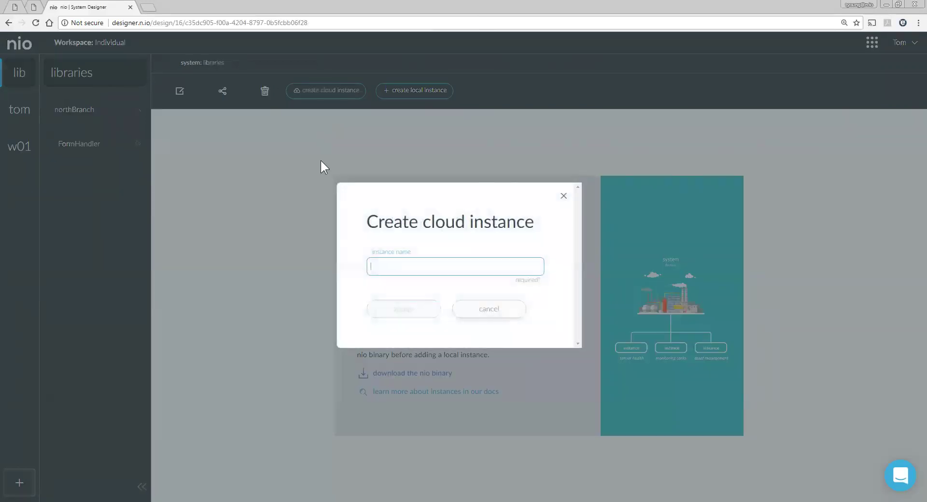
text(headquarters)
click(394, 304)
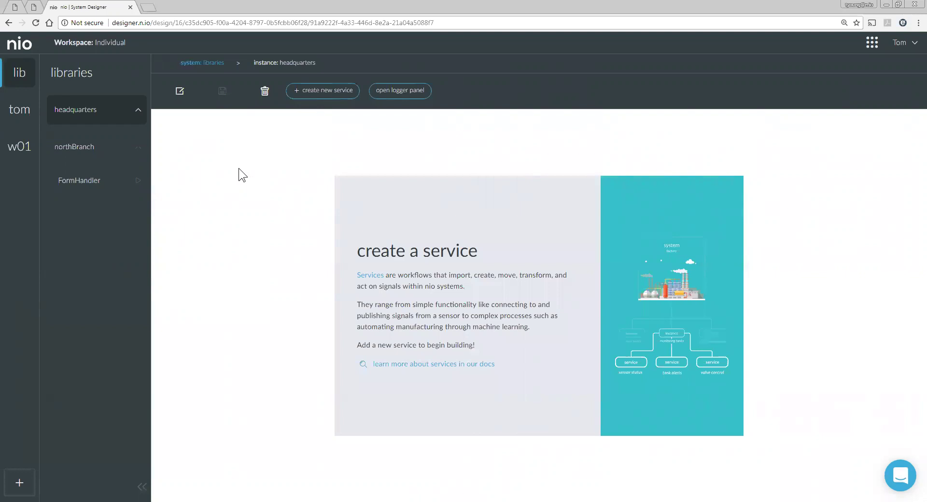
Create a new service named "city enrollment" in the headquarters instance
click(319, 92)
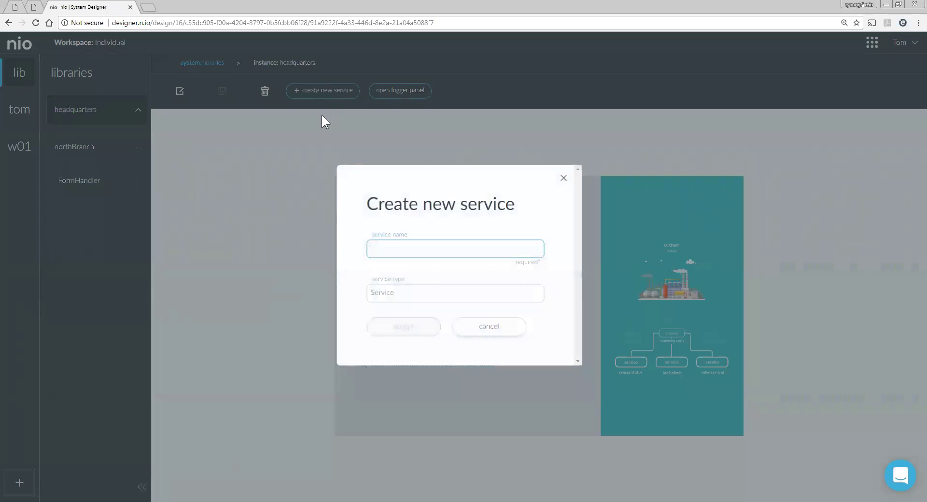
text(city enrollment)
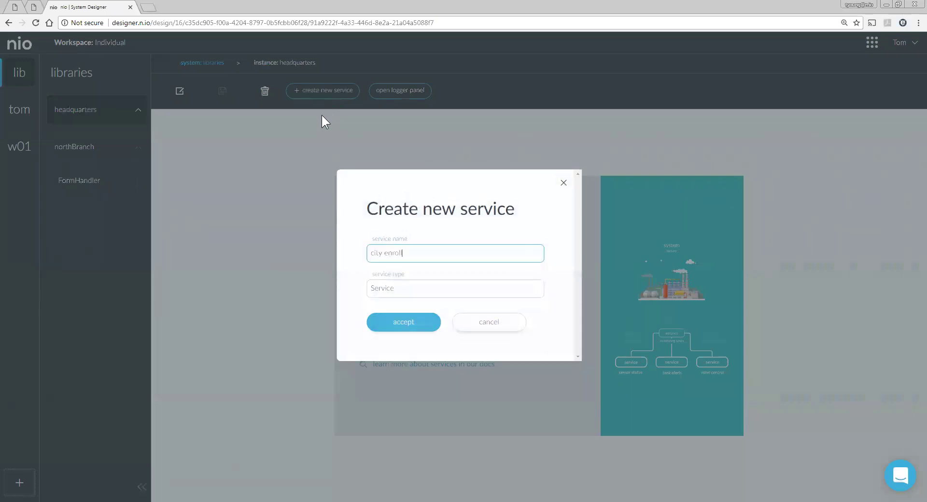
click(400, 321)
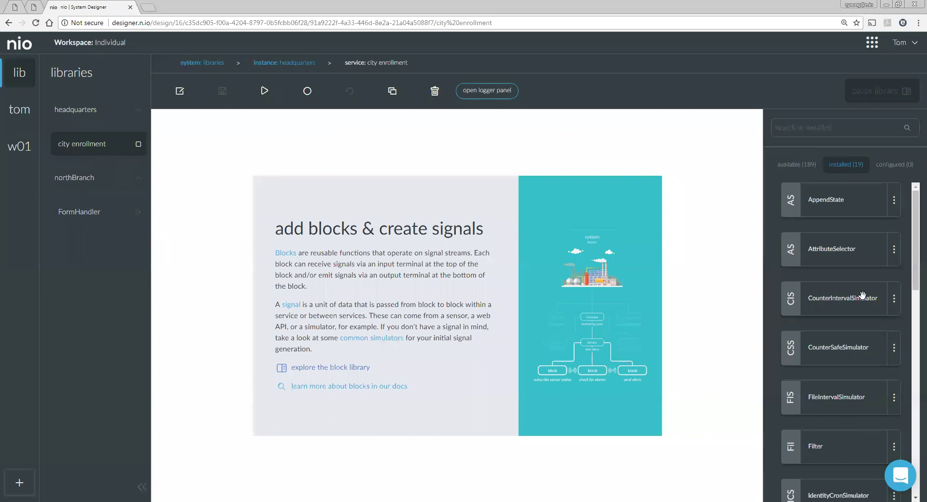
Add an installed Subscriber block named "enrollment stats" to the city enrollment service
drag(914, 251, 914, 443)
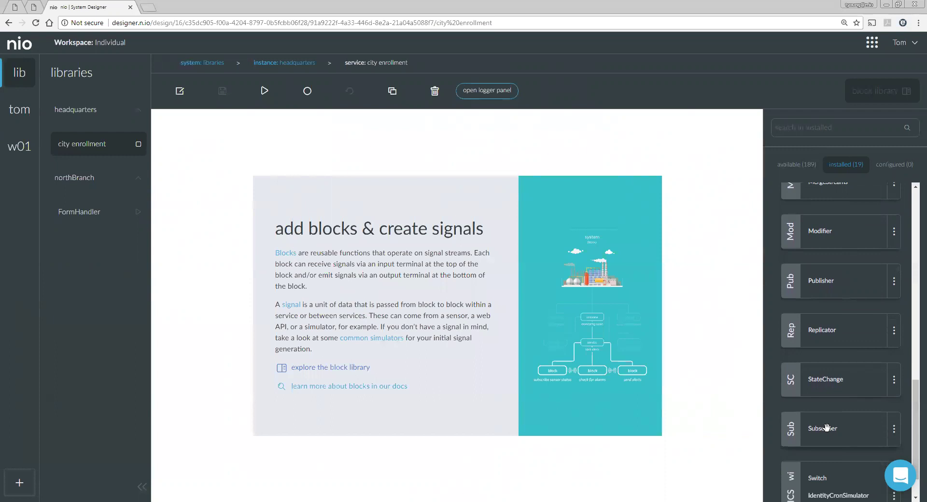
drag(826, 427, 582, 160)
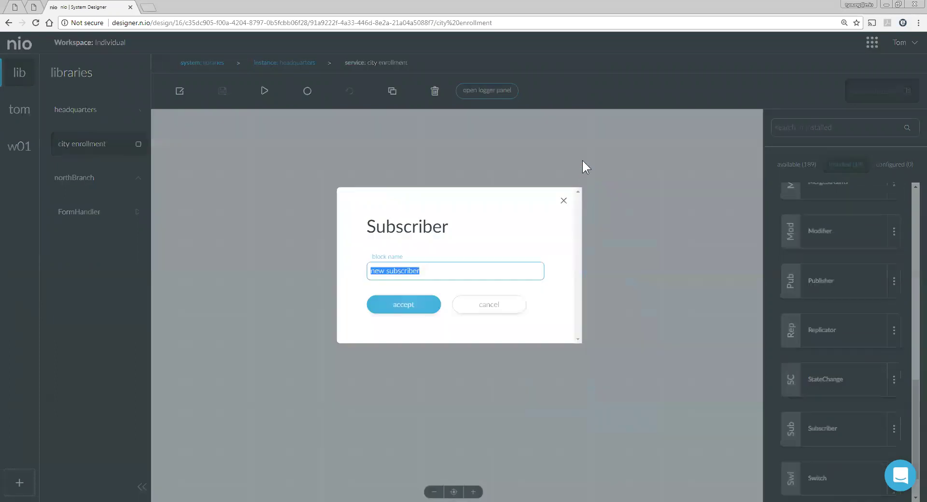
text(enrollment)
key(BackSpace)
key(BackSpace)
key(BackSpace)
key(BackSpace)
key(BackSpace)
key(BackSpace)
key(BackSpace)
key(BackSpace)
key(BackSpace)
key(BackSpace)
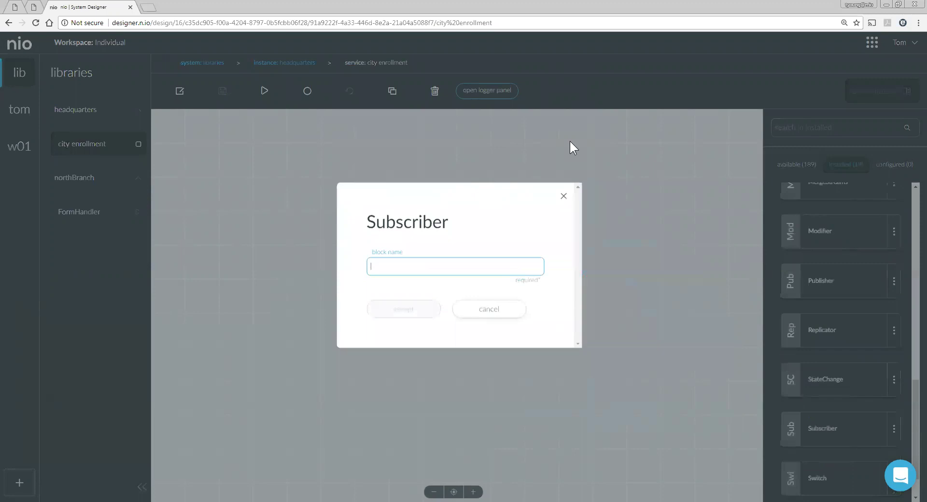
text(enrollment stats)
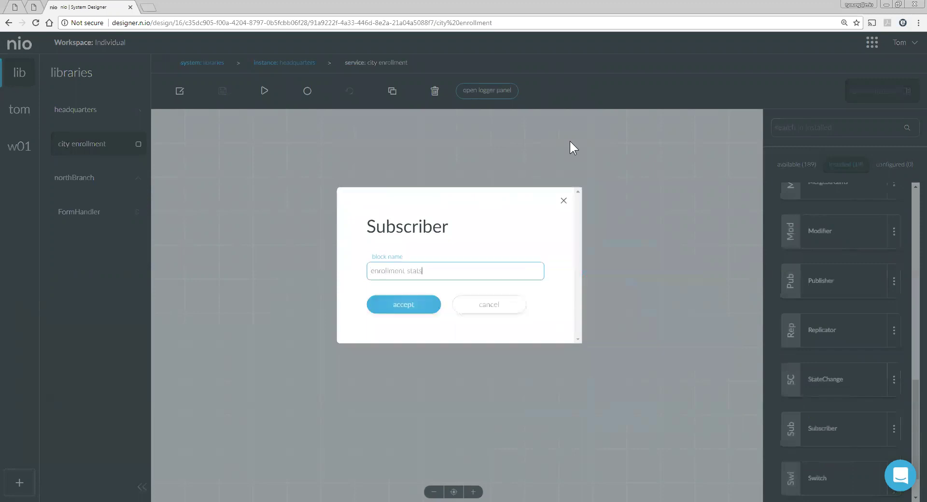
click(418, 309)
Set the topic of the enrollment stats subscriber to enrollment and shift the block slightly on the canvas
click(578, 191)
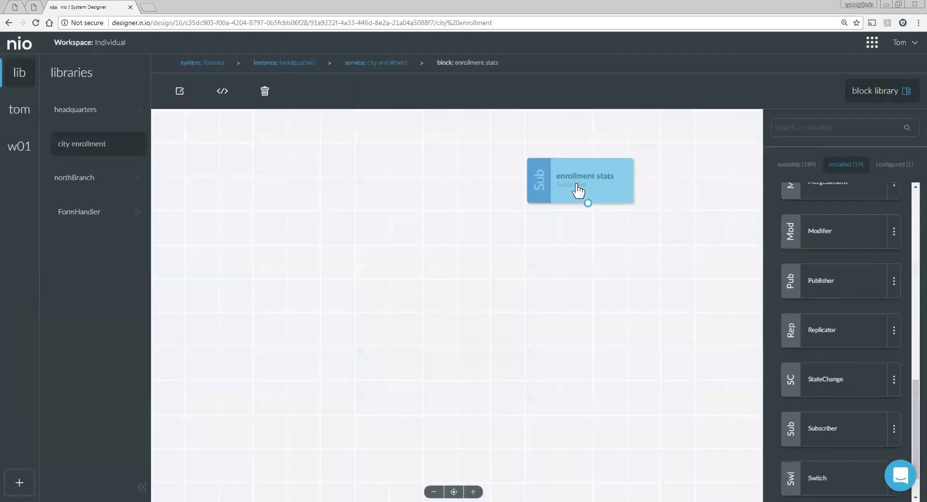
double_click(578, 190)
click(461, 237)
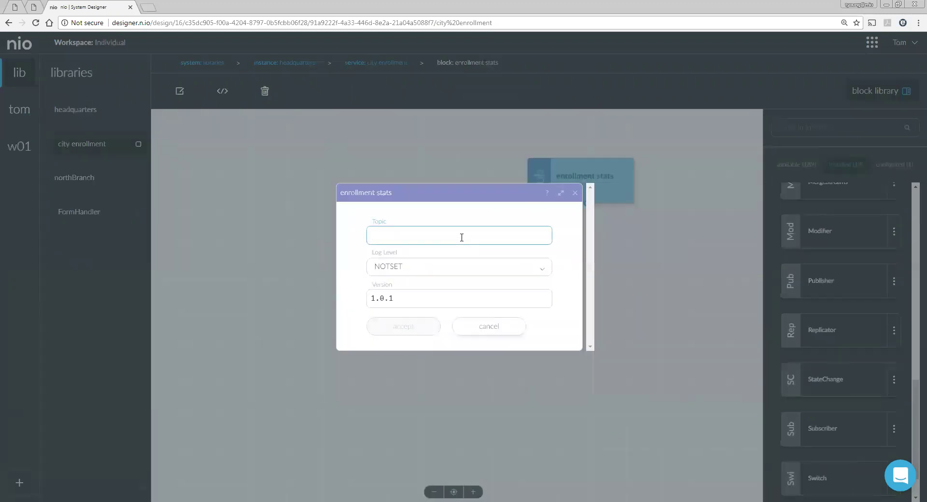
text(enrollment)
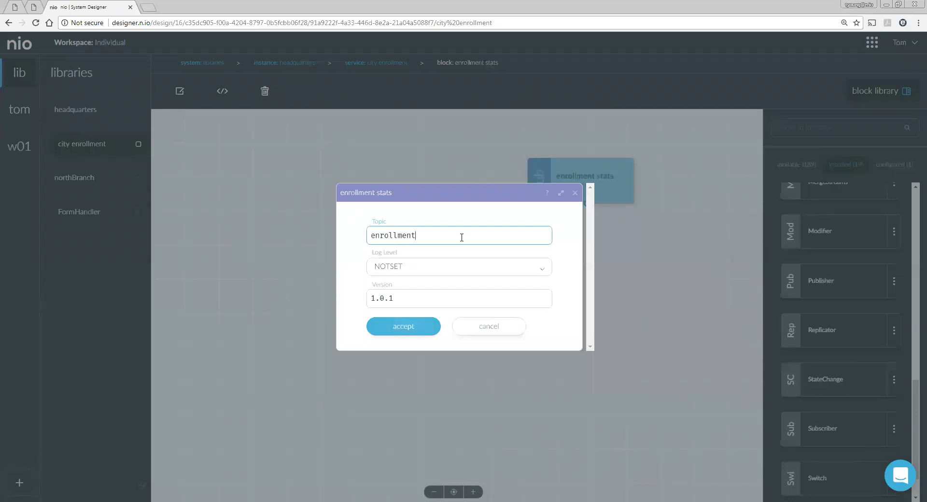
click(405, 330)
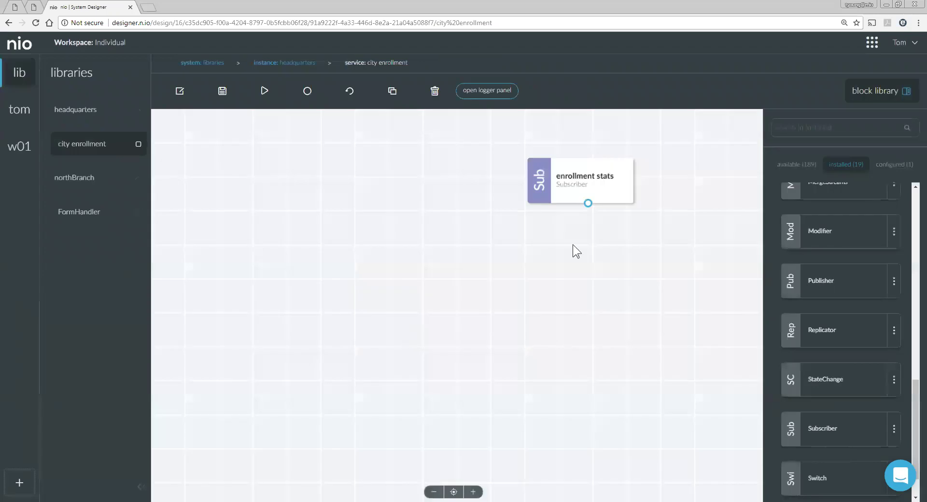
drag(585, 188, 606, 191)
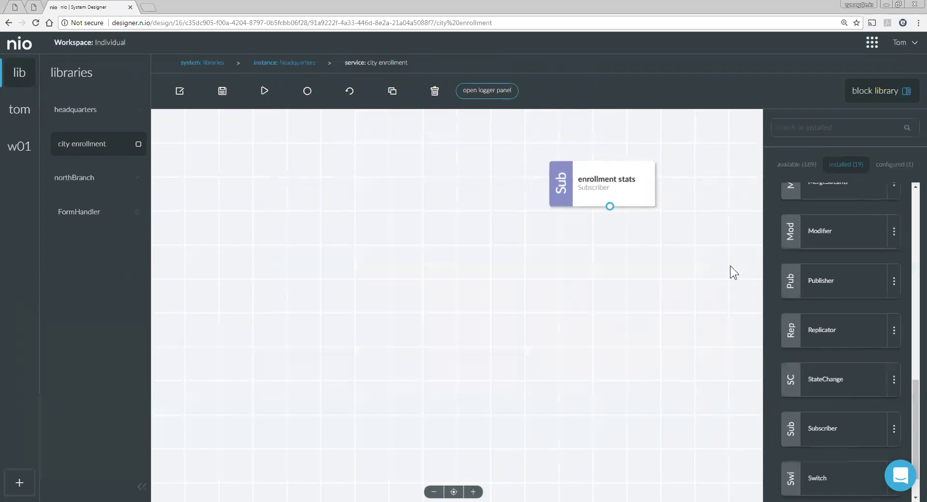
Add an installed Logger block named "logger" below enrollment stats and check the list of configured blocks
scroll(858, 341, up, 3)
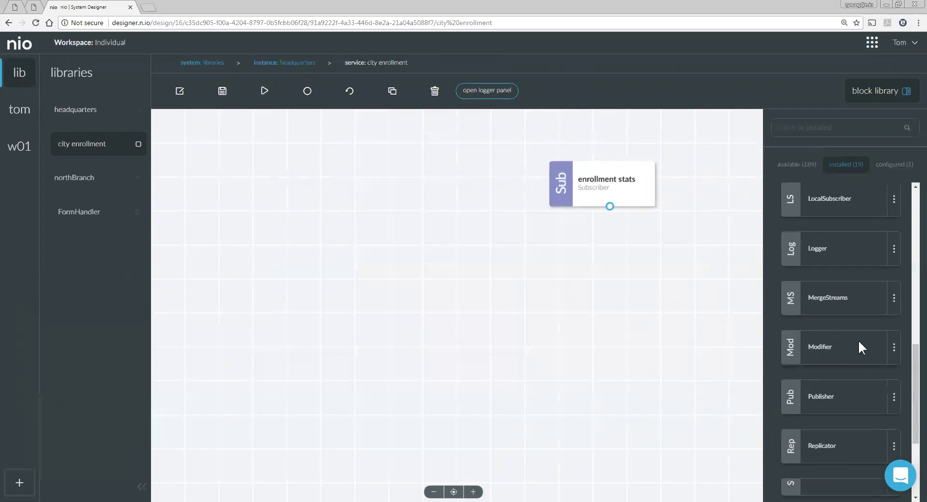
click(857, 256)
text(logger)
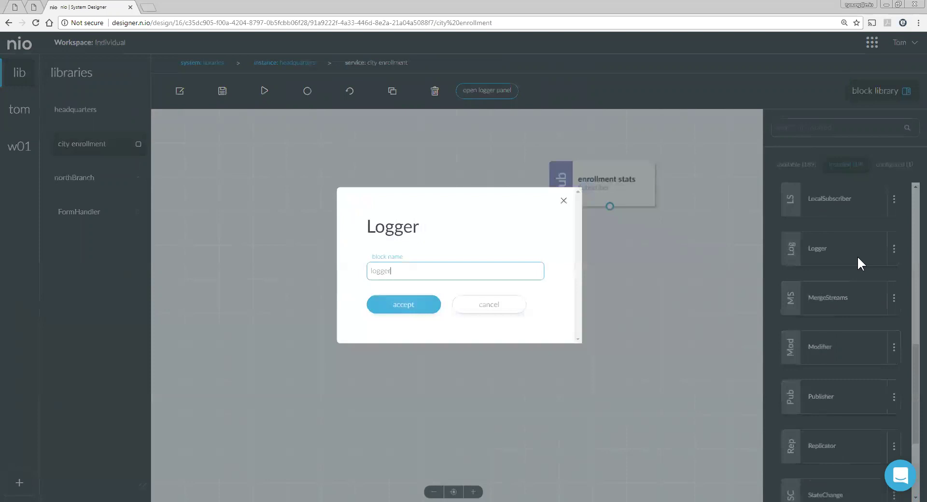
click(422, 307)
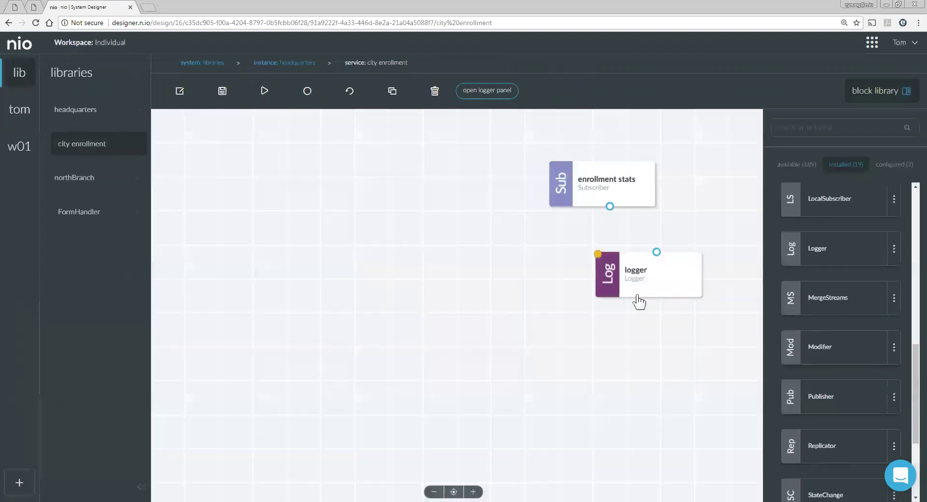
click(891, 167)
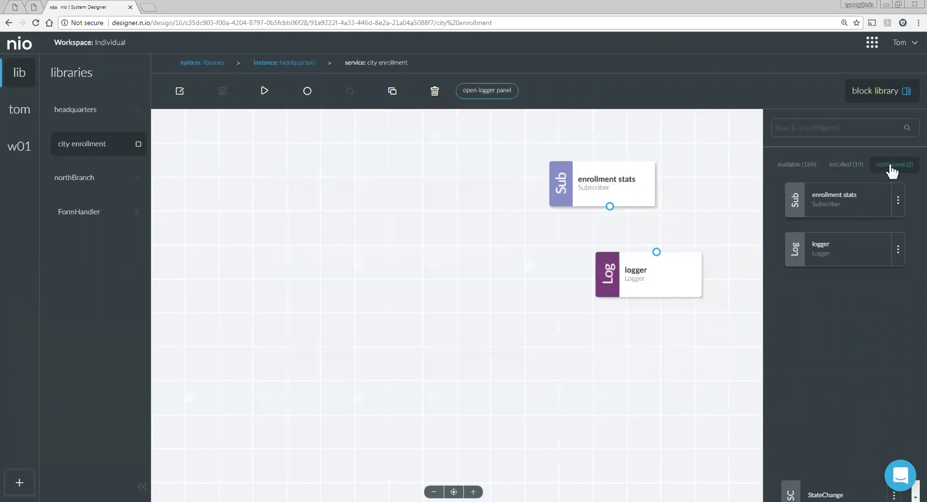
click(855, 166)
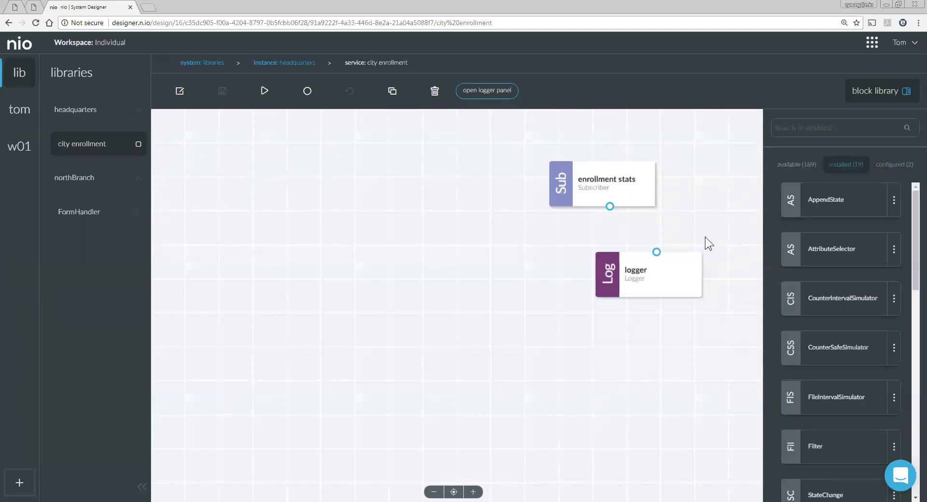
Connect the enrollment stats output to the logger block, then save and start the city enrollment service
drag(610, 206, 657, 252)
click(222, 92)
click(264, 91)
Open the service's log, move it clear of the blocks to examine the received enrollment counts, and close it
click(507, 96)
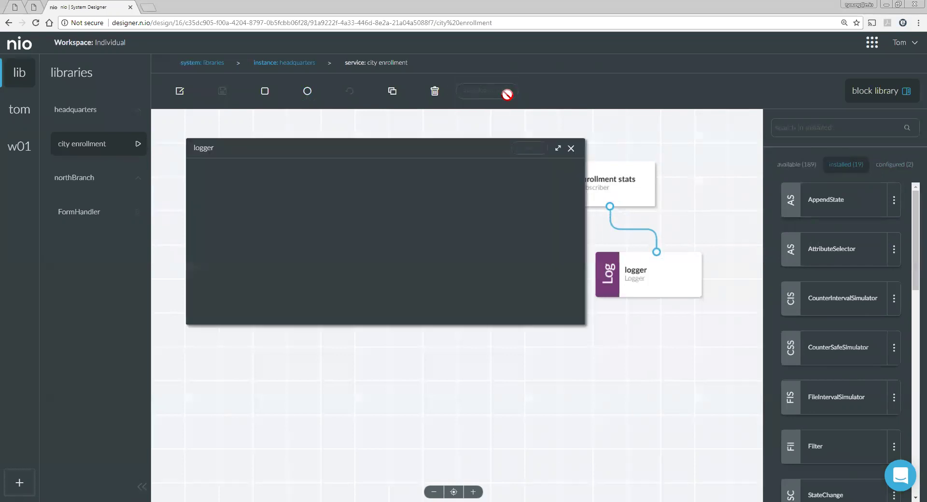
drag(417, 186, 537, 329)
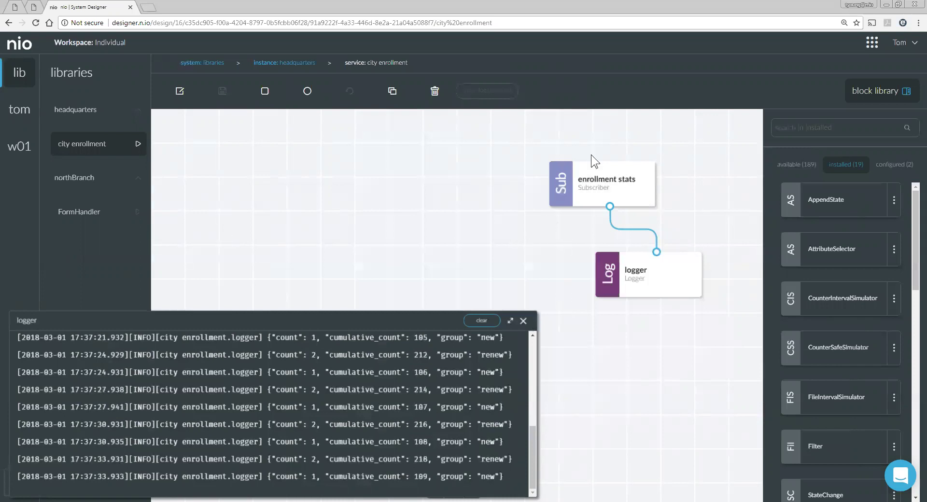
mouse_move(602, 186)
mouse_down()
mouse_move(649, 187)
mouse_move(601, 187)
mouse_up()
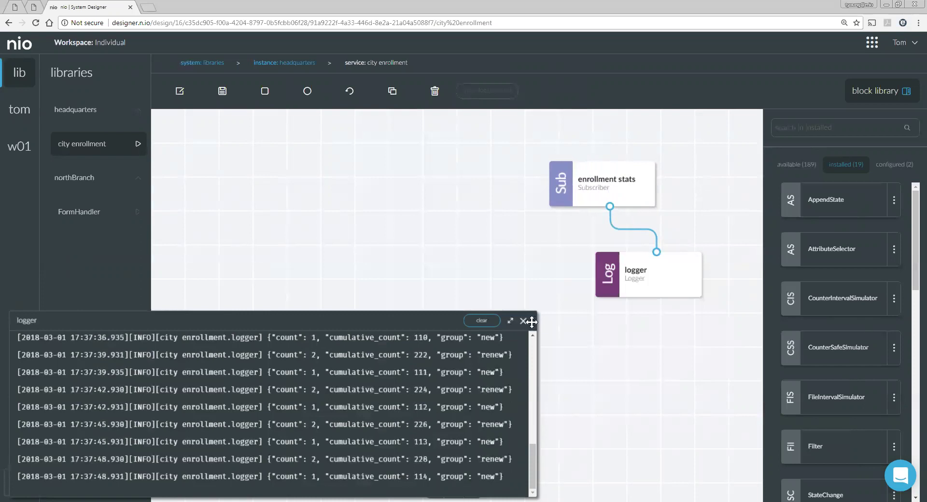
click(523, 321)
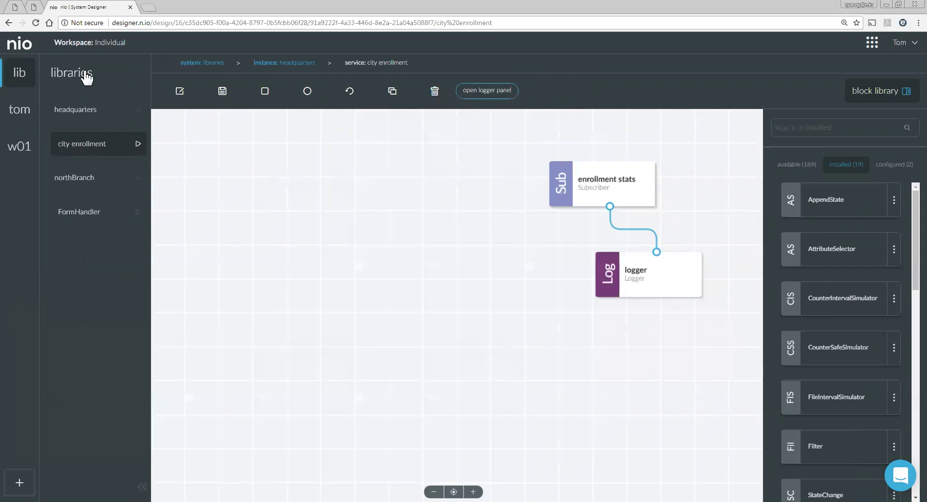
Open the northBranch instance and review the library flow chart image in the other browser tab
click(81, 179)
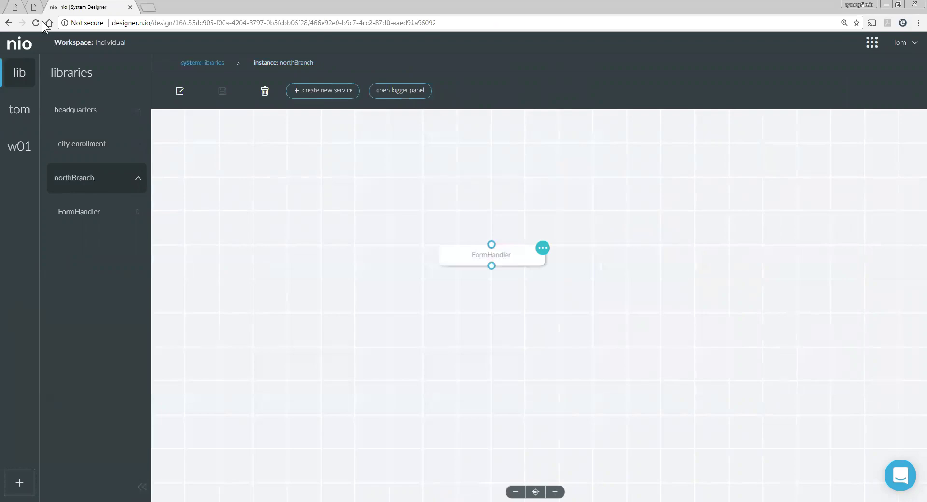
click(34, 7)
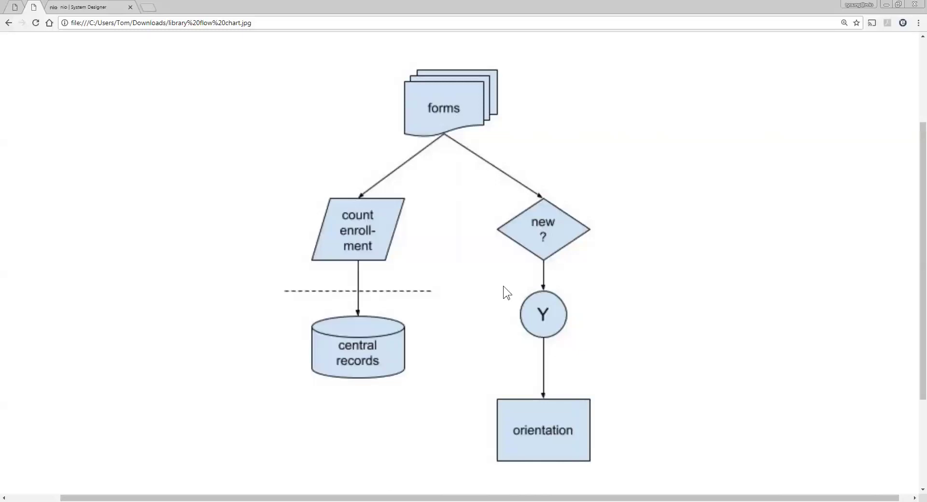
click(94, 9)
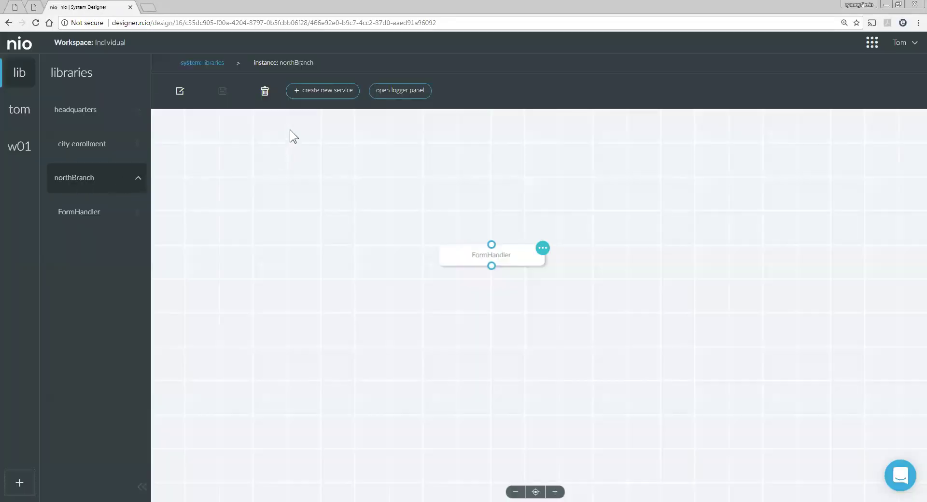
Create a new service named "TourHandler" in the northBranch instance
click(323, 95)
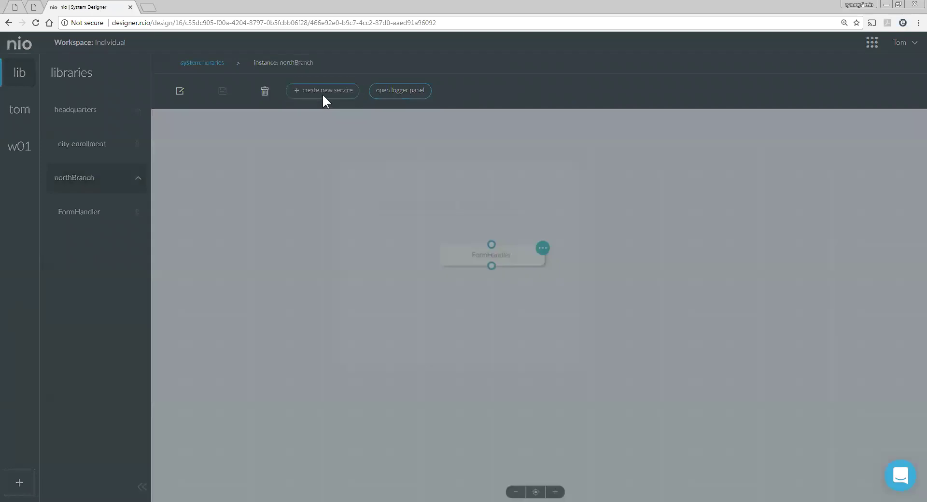
text(T)
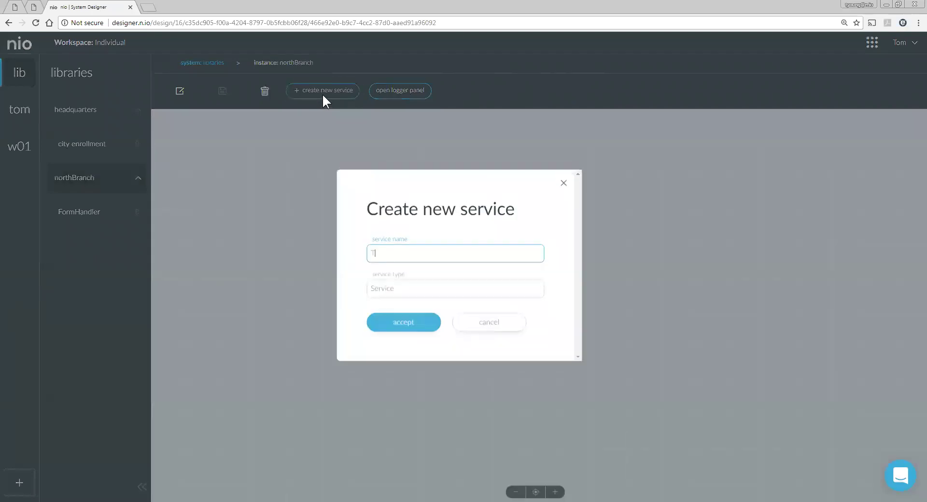
text(ourHandler)
click(411, 328)
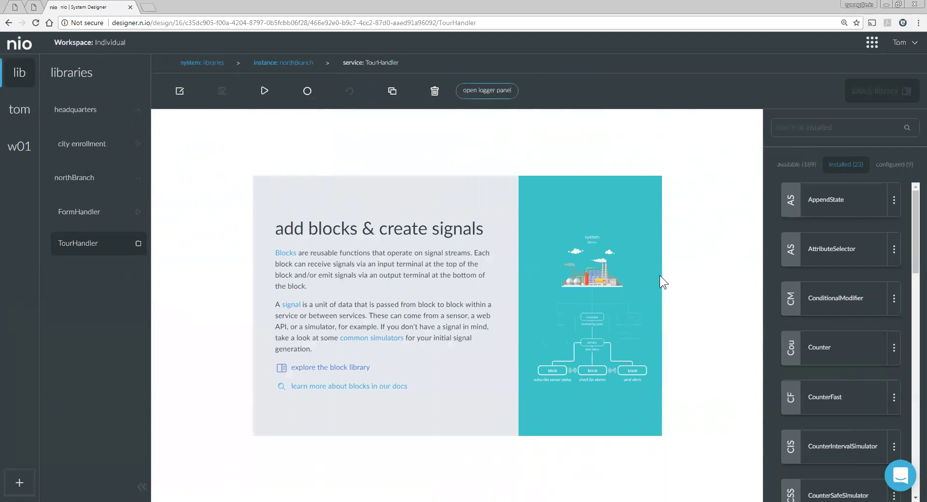
Open the FormHandler service, shift count forms and enrollment stats aside to free space below label types, and save
click(93, 217)
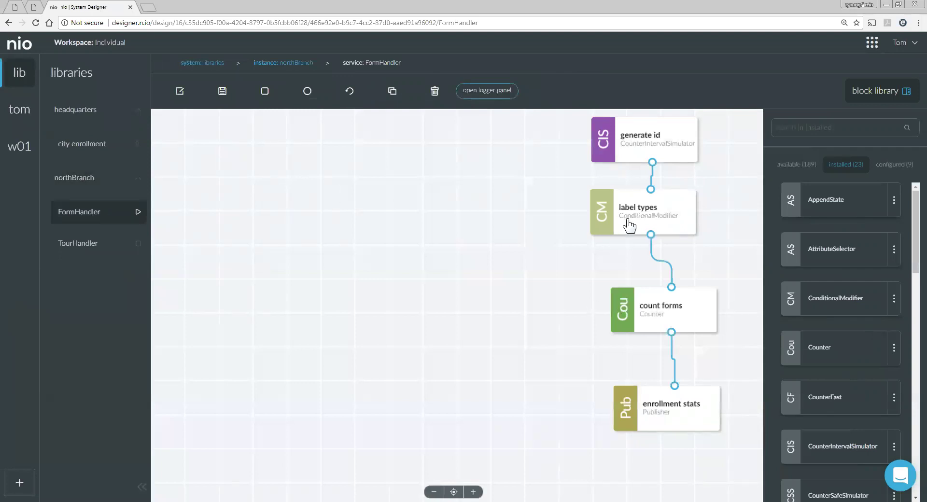
drag(627, 225, 629, 225)
drag(659, 309, 580, 279)
drag(671, 409, 575, 379)
drag(581, 294, 566, 307)
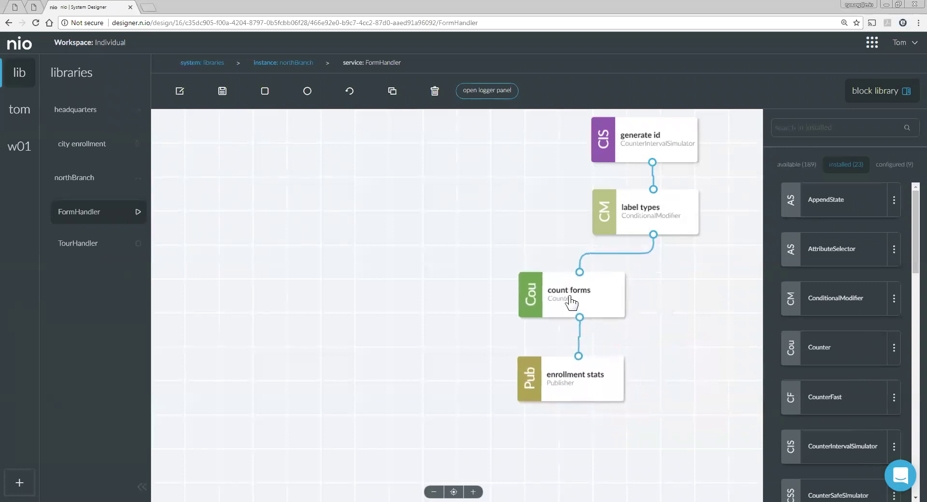
click(219, 94)
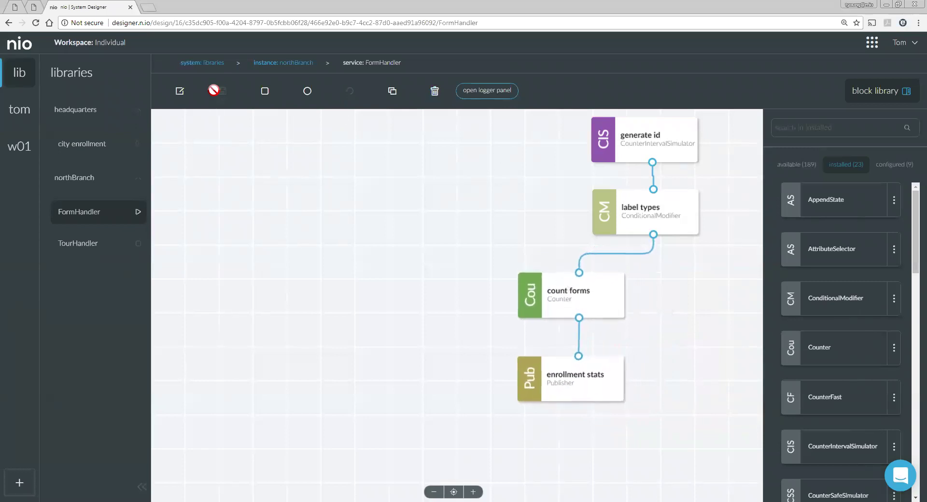
Add the configured "new memberr" filter beside count forms and connect the label types output to its input
click(898, 166)
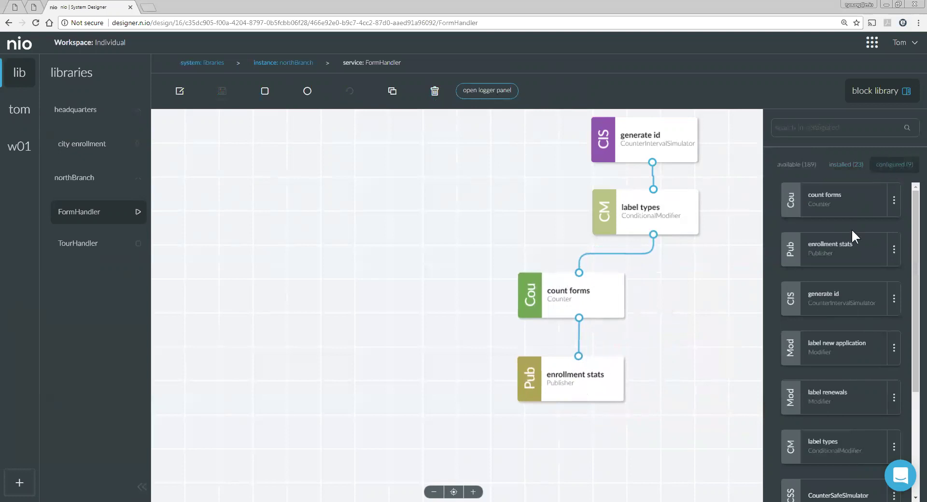
drag(913, 245, 912, 373)
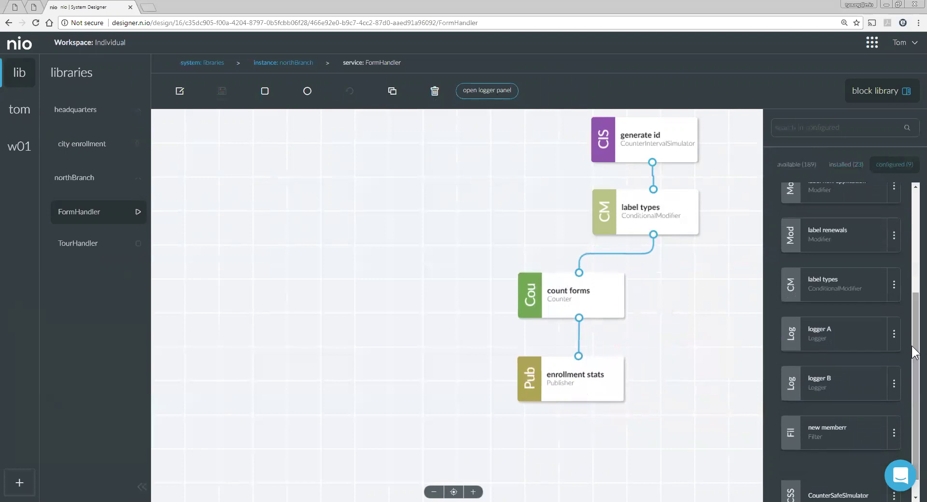
click(832, 422)
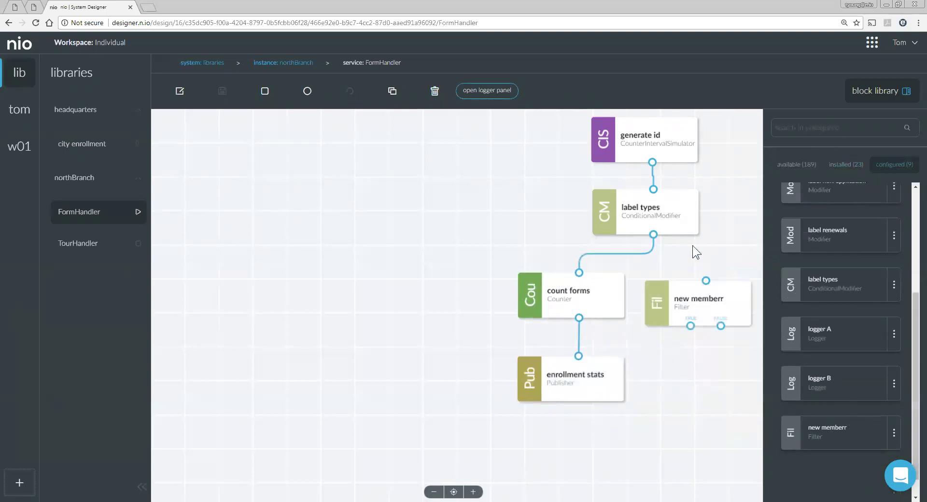
drag(656, 235, 706, 281)
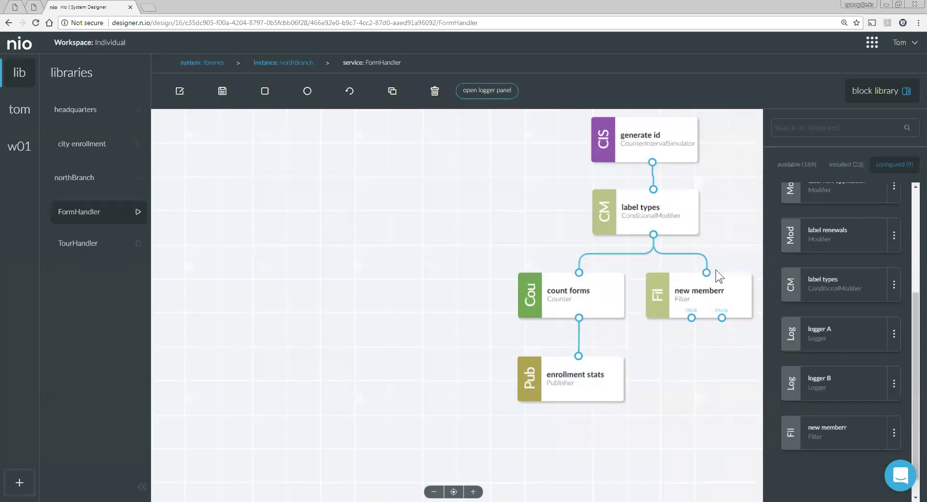
Replace the id comparison in the new memberr filter's condition with an expression on $type and accept the configuration
double_click(712, 299)
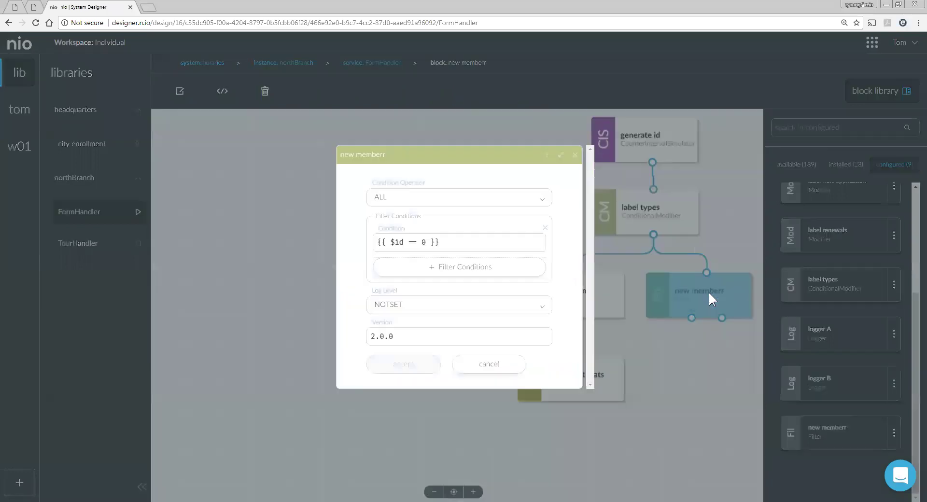
drag(394, 242, 427, 242)
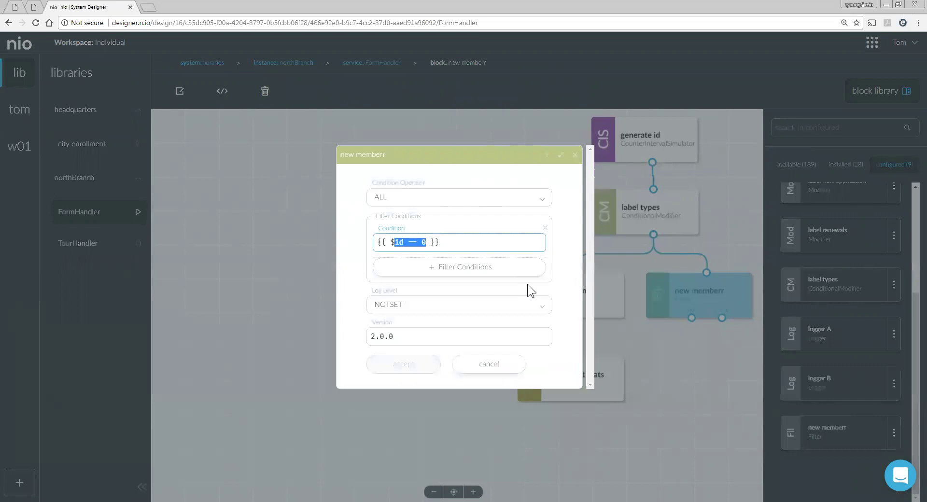
text(type)
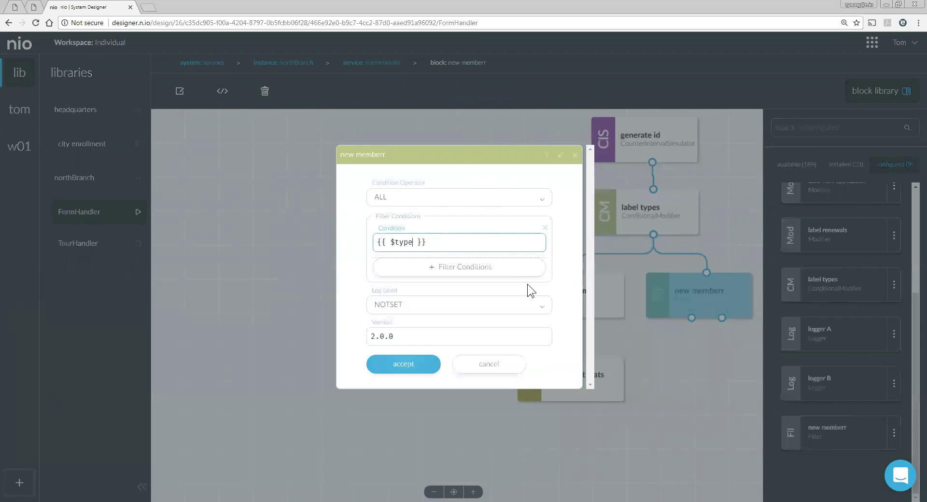
click(415, 368)
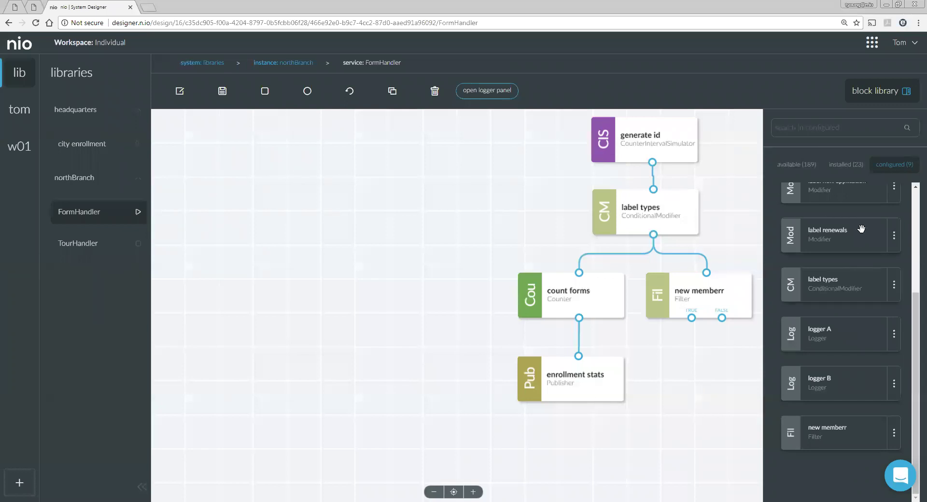
Add an installed Publisher block named "schedule tour" below the new memberr filter
click(854, 169)
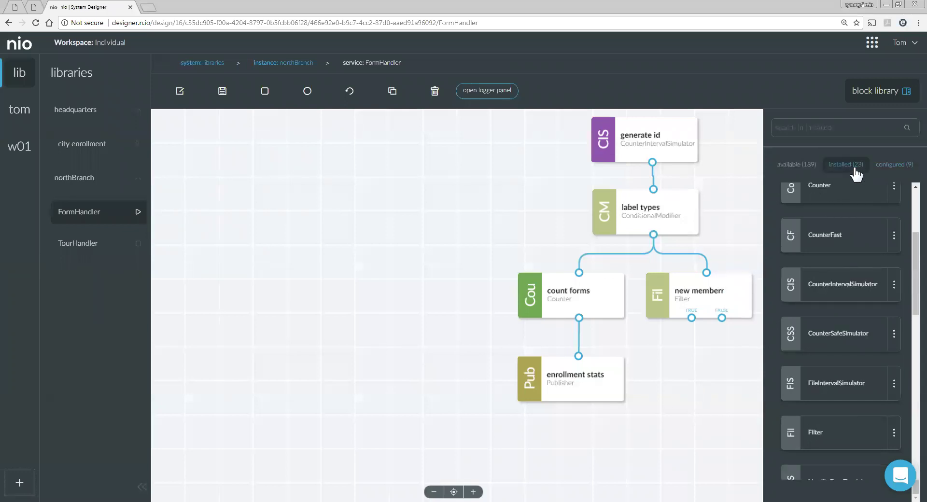
drag(914, 282, 914, 300)
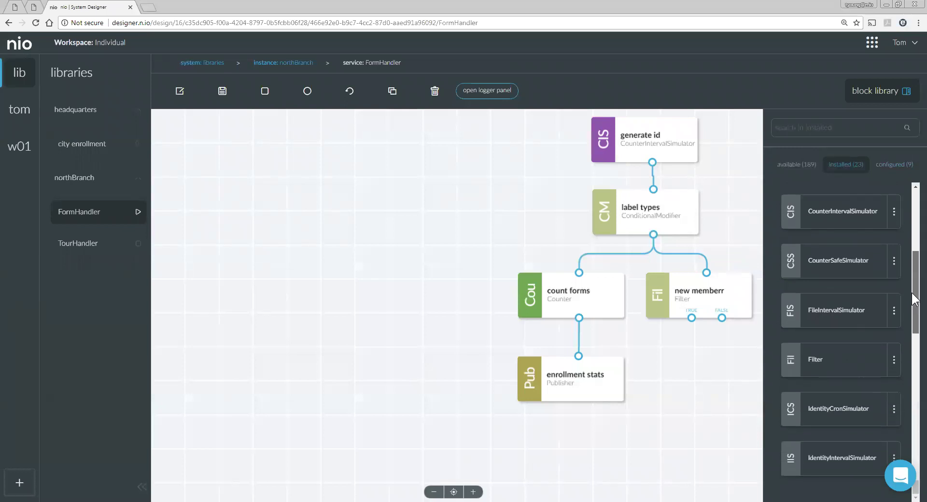
drag(913, 295, 913, 294)
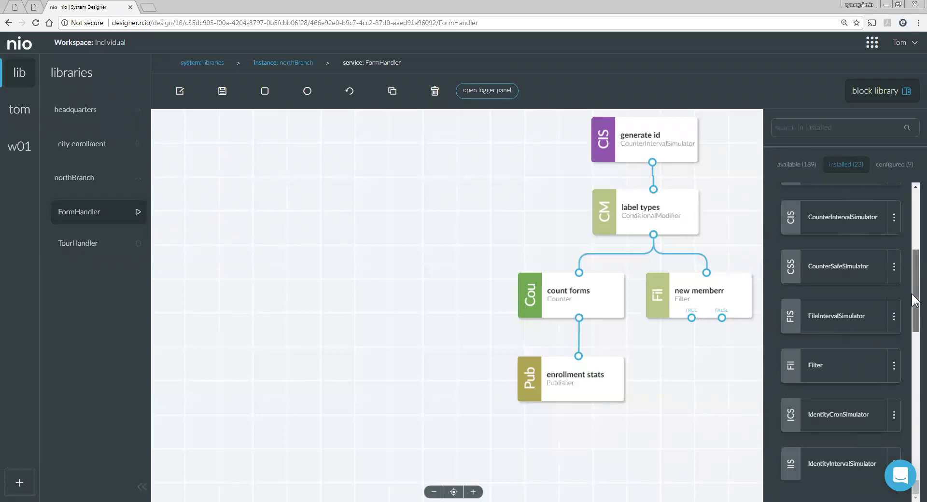
scroll(914, 300, down, 10)
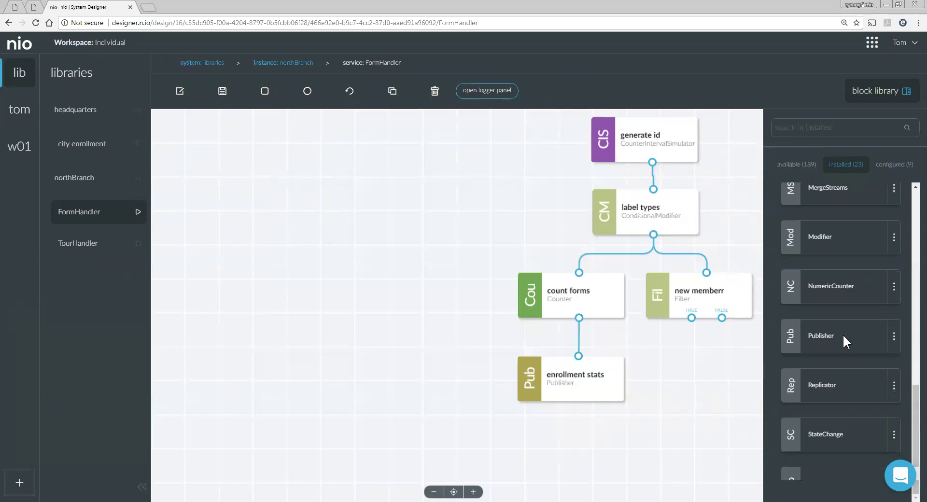
drag(844, 341, 684, 377)
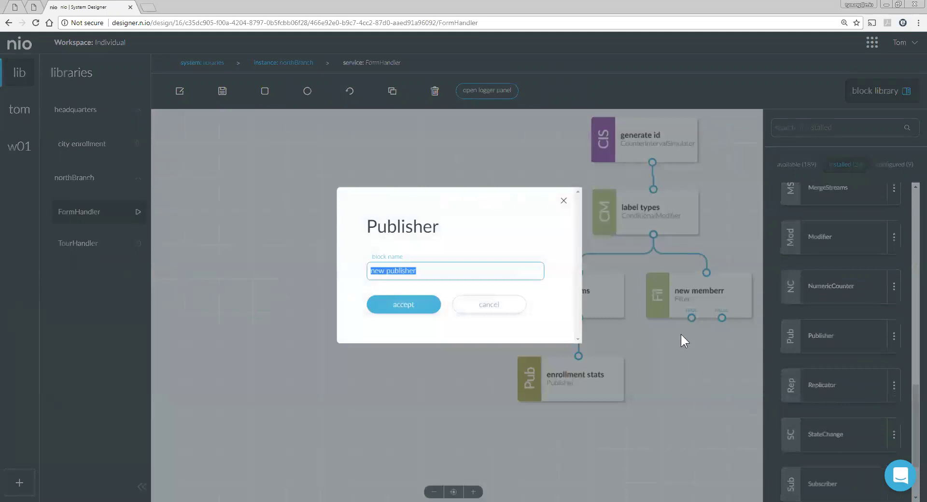
text(schedule tour)
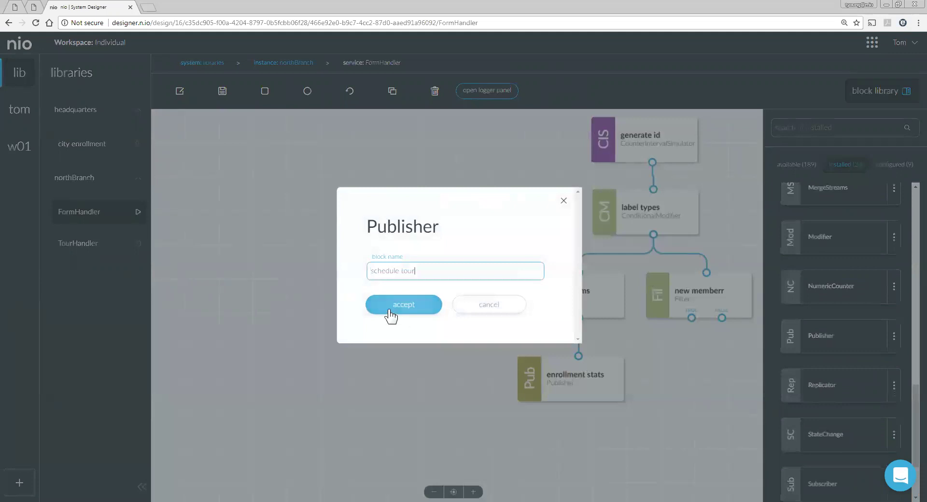
click(403, 305)
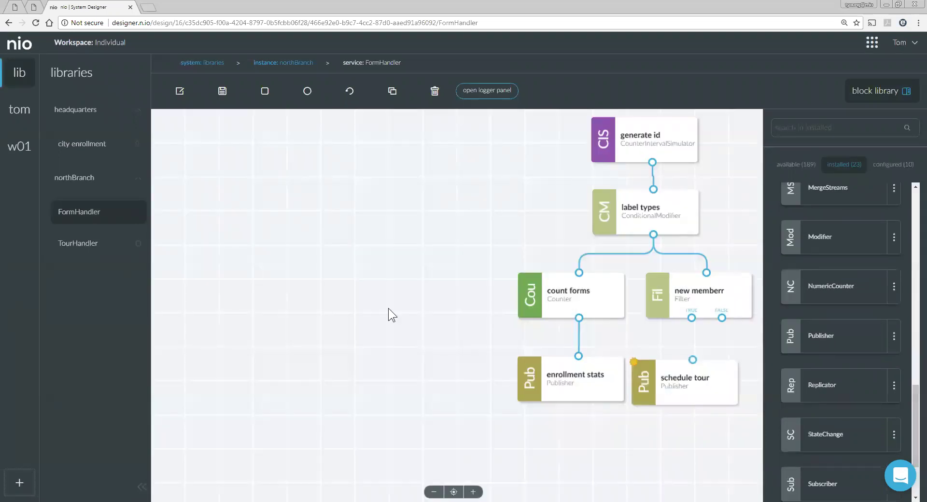
Set the schedule tour publisher's topic to "tours" and accept the configuration
click(661, 383)
click(459, 236)
text(tours)
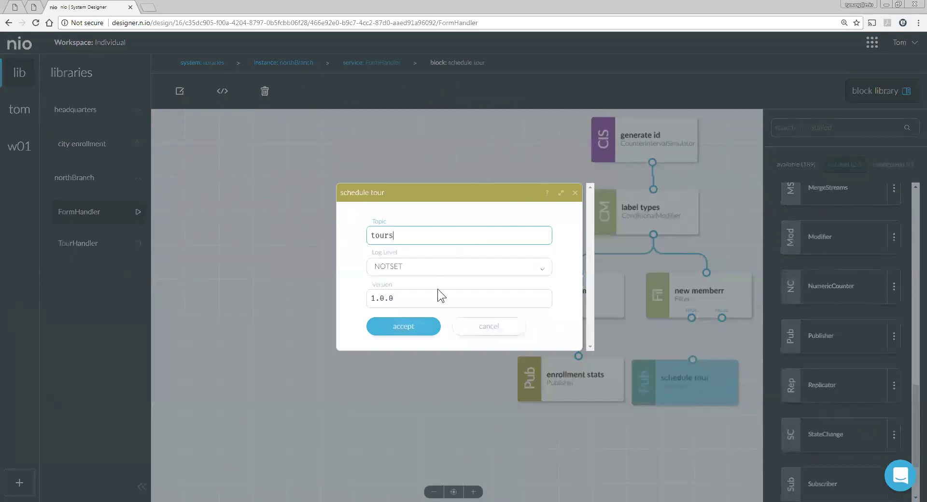
click(419, 326)
Connect the new memberr filter's true output to schedule tour, then save and stop the FormHandler service
drag(690, 317, 706, 387)
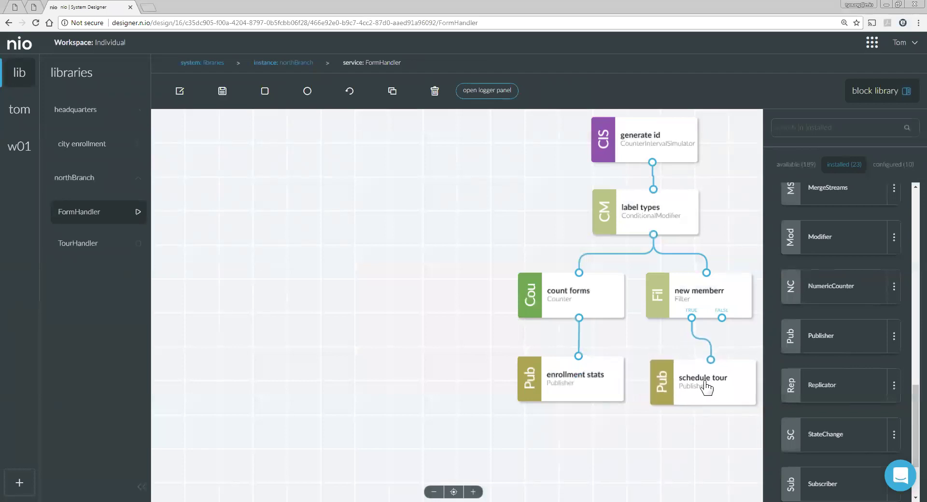
click(223, 100)
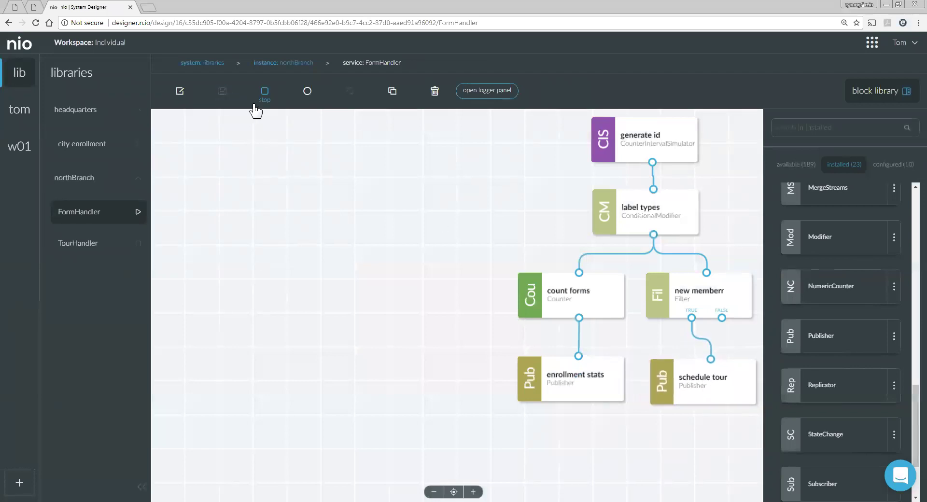
click(264, 94)
Open the TourHandler service and add an installed Subscriber block named "new member tours"
click(75, 247)
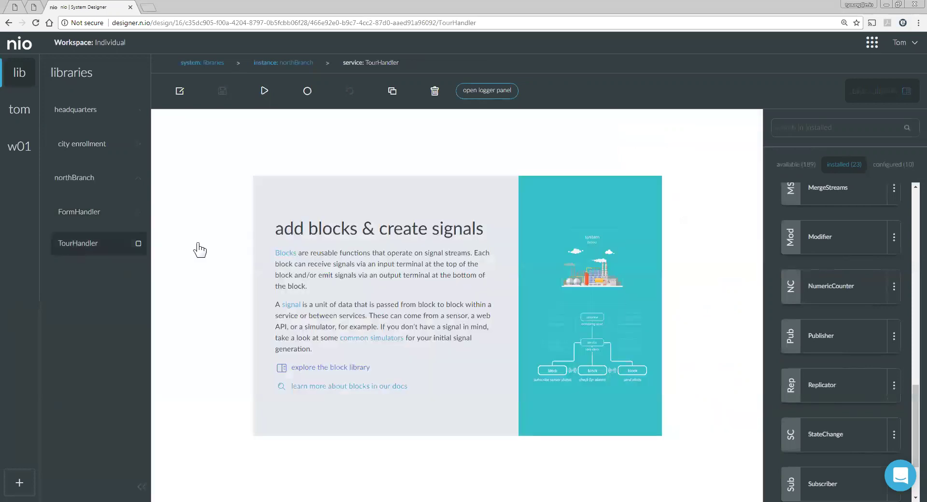
scroll(884, 302, down, 1)
scroll(881, 303, down, 2)
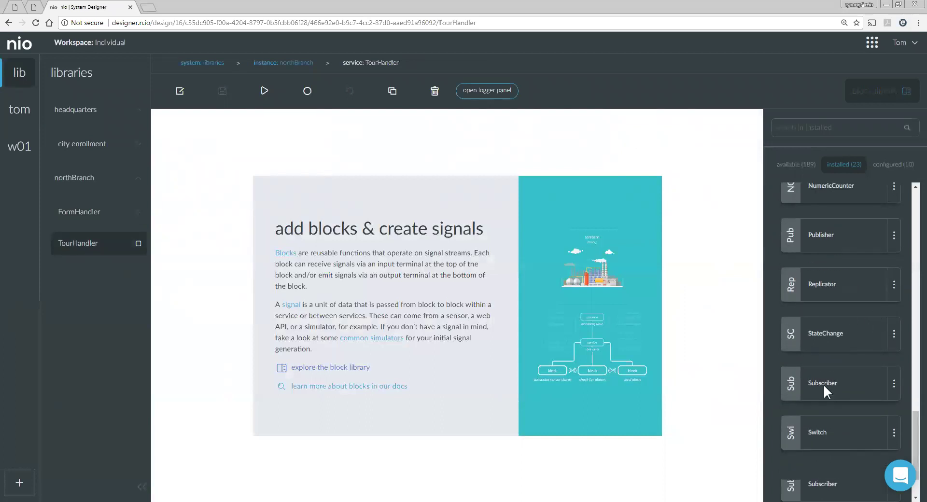
click(823, 384)
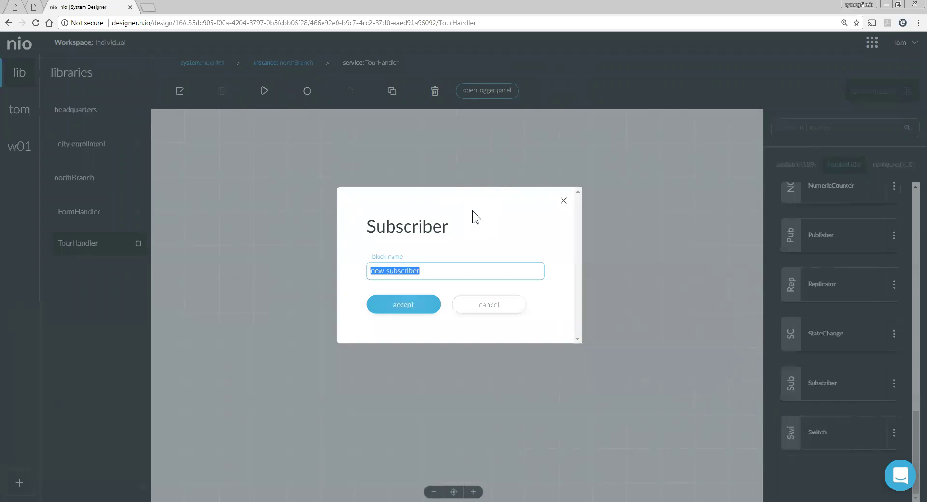
text(new member tours)
click(406, 305)
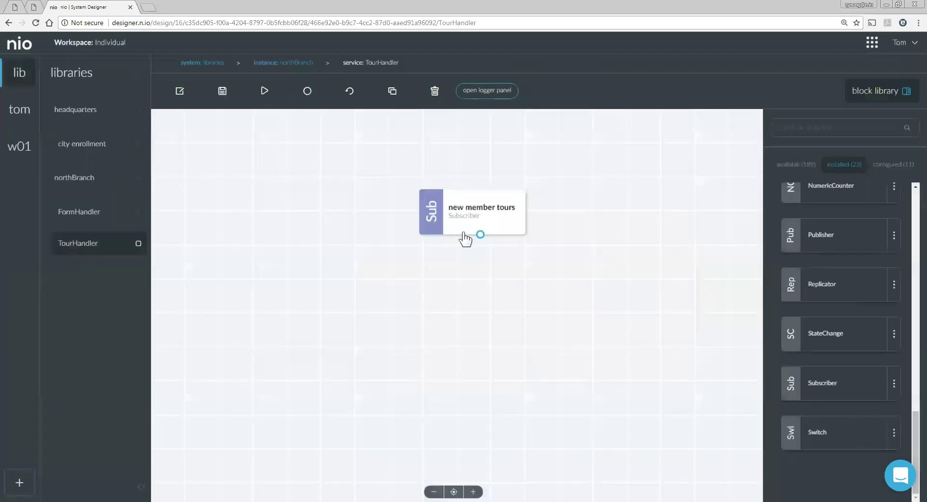
Move the new member tours subscriber near the canvas's upper right and set its topic to "tours"
drag(492, 225, 650, 186)
double_click(650, 189)
click(422, 224)
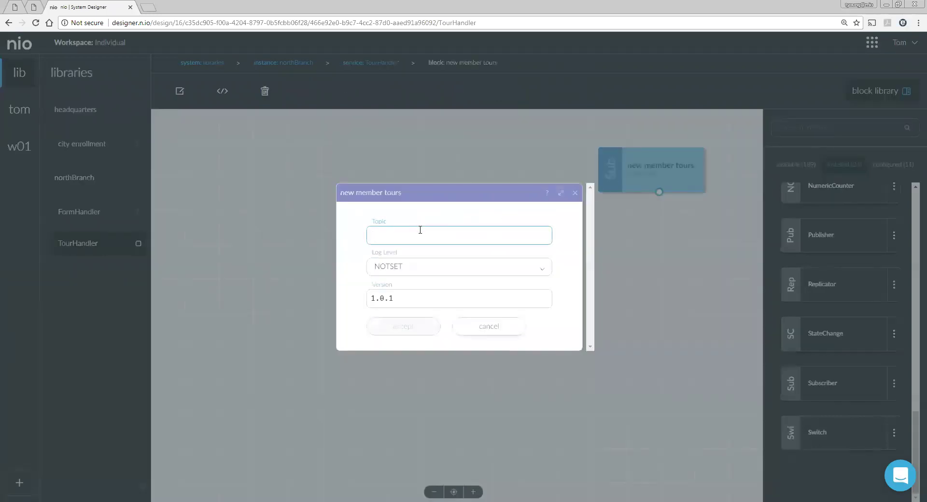
text(tou)
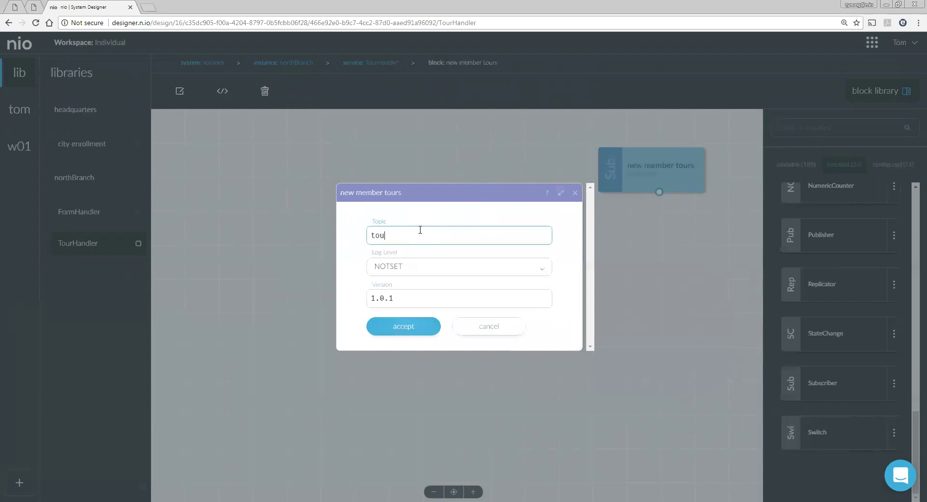
text(rs)
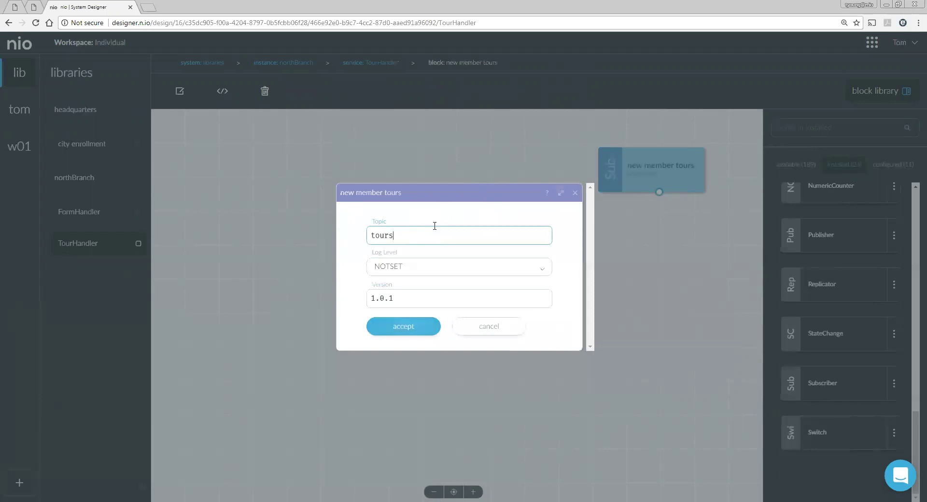
click(411, 329)
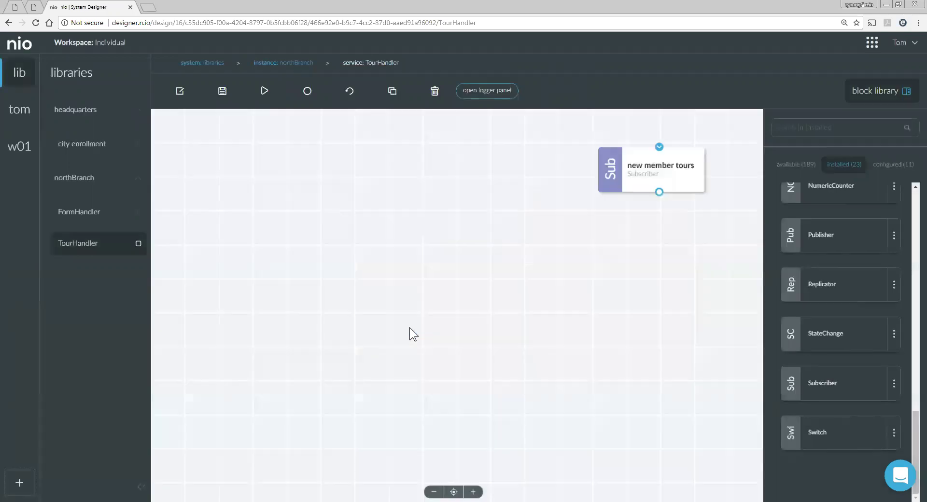
Open the list of services that publish to the new member tours subscriber
click(647, 182)
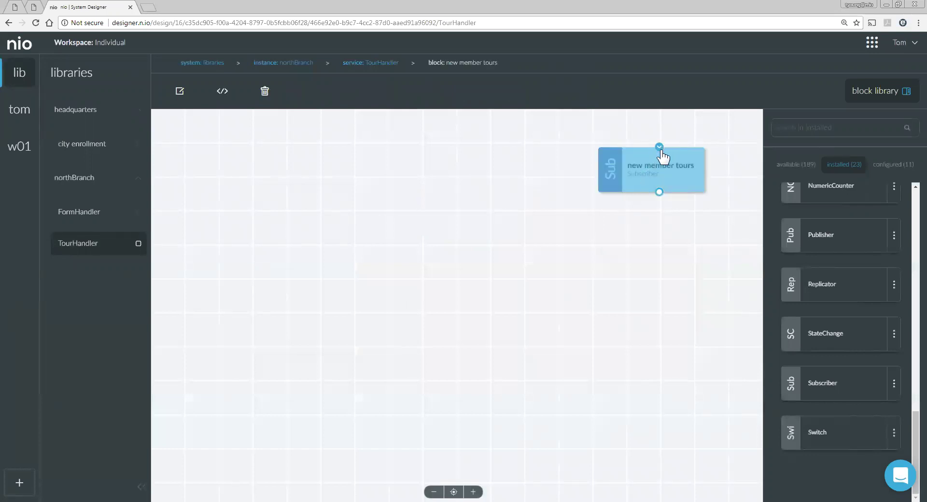
click(679, 210)
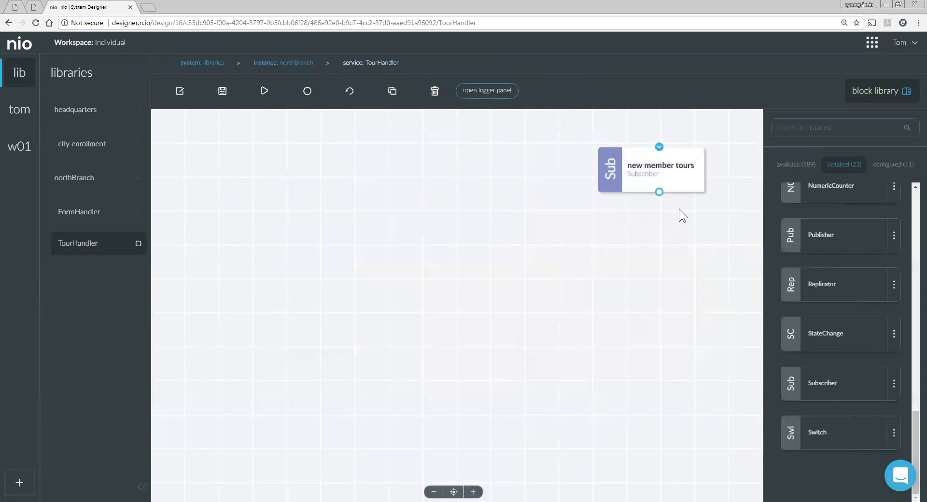
click(659, 146)
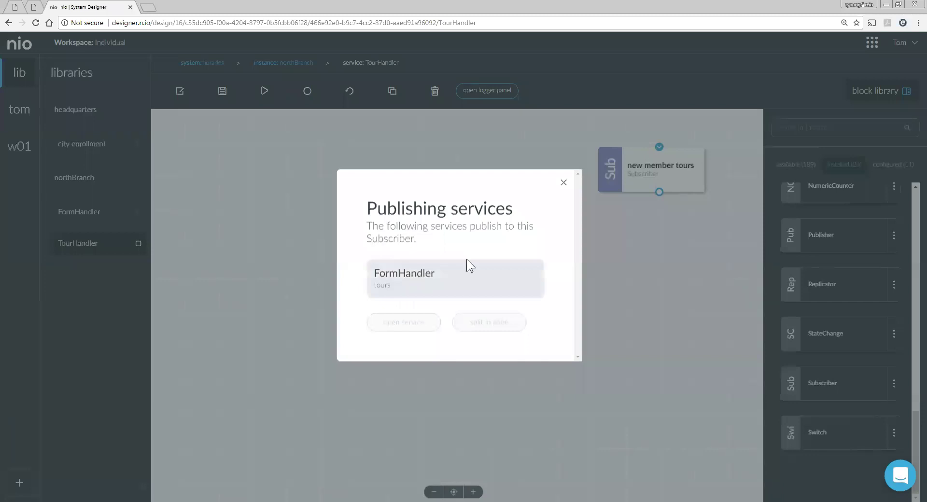
Open the publishing FormHandler service and return to northBranch to reposition FormHandler and TourHandler closer together
click(389, 299)
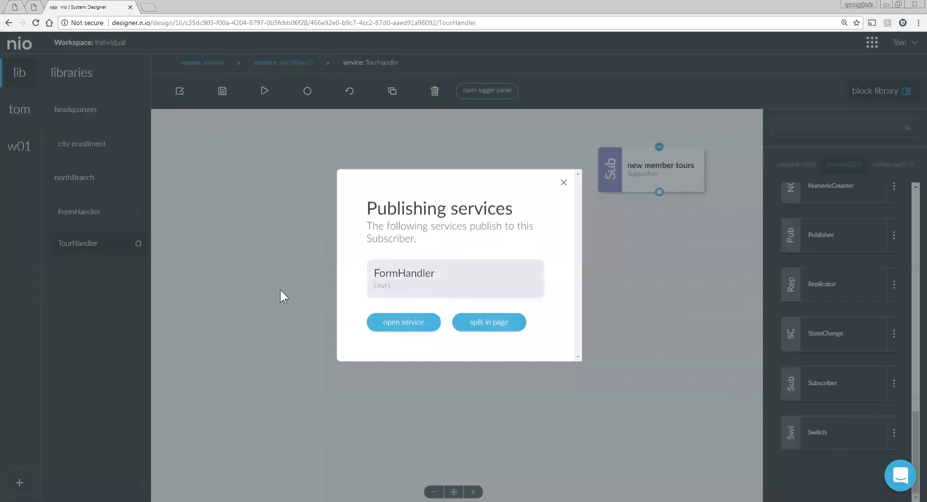
click(390, 322)
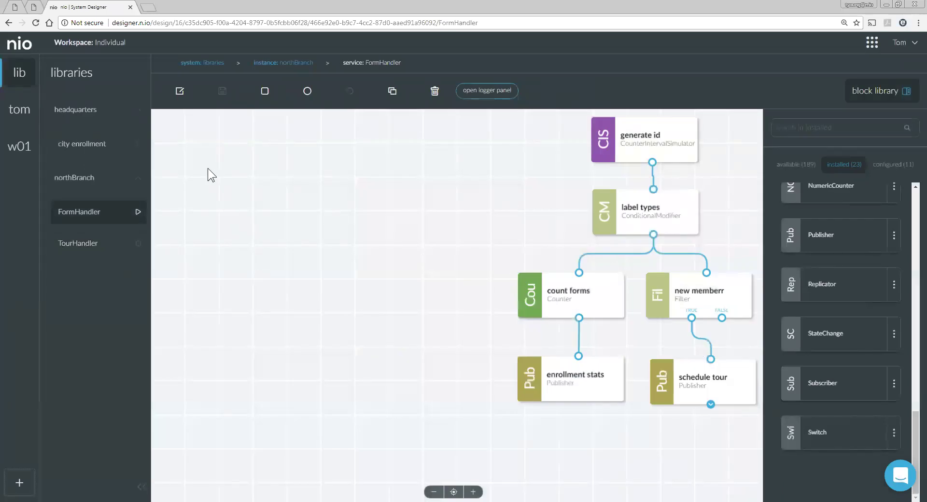
click(90, 182)
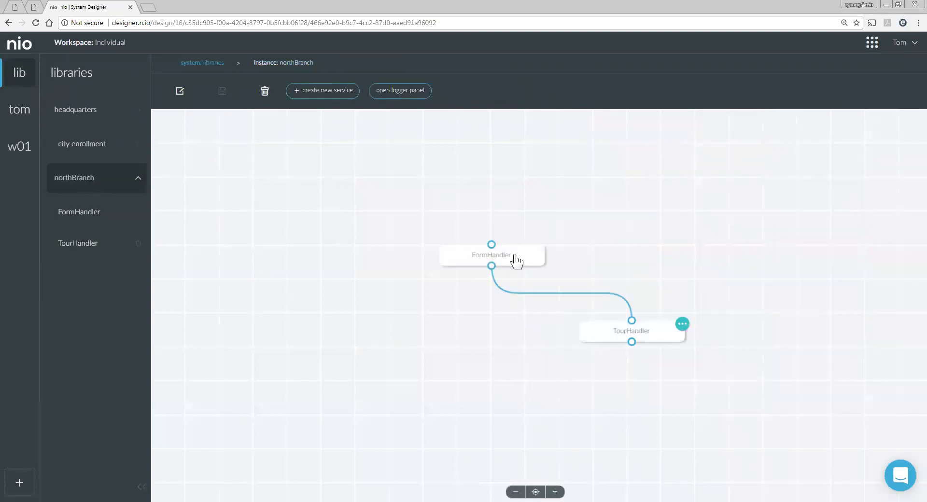
drag(516, 261, 578, 252)
drag(611, 334, 593, 333)
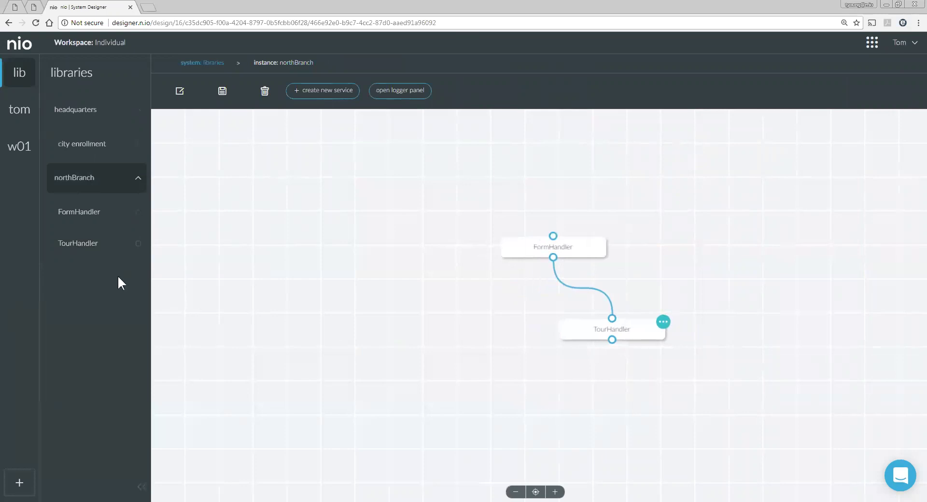
Save the TourHandler service and start it from the northBranch instance after viewing its warning
click(97, 245)
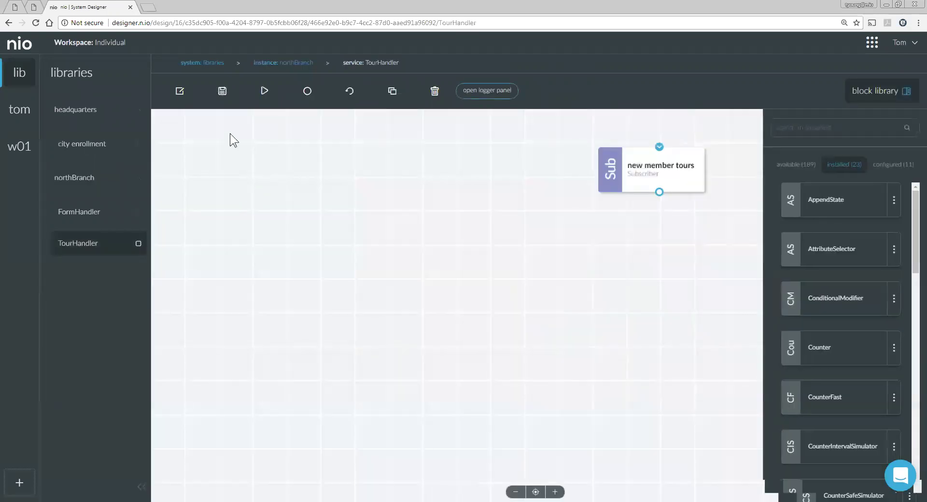
click(221, 99)
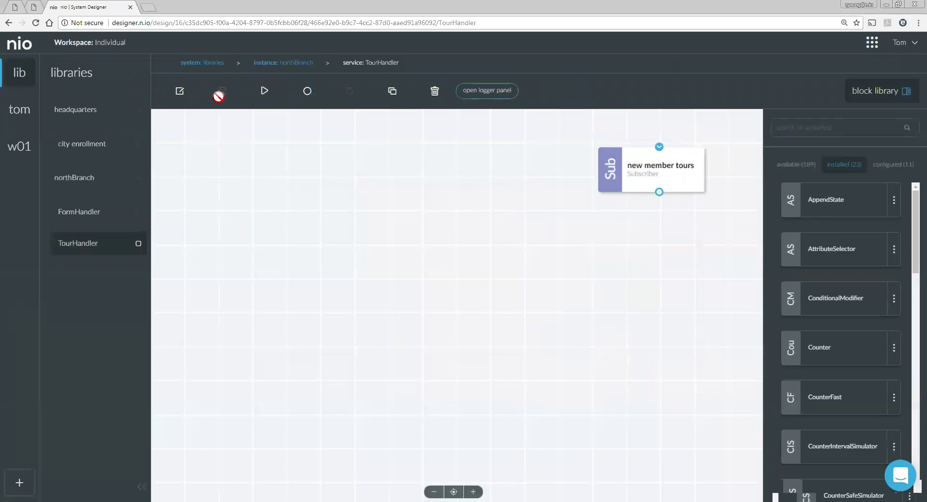
click(84, 182)
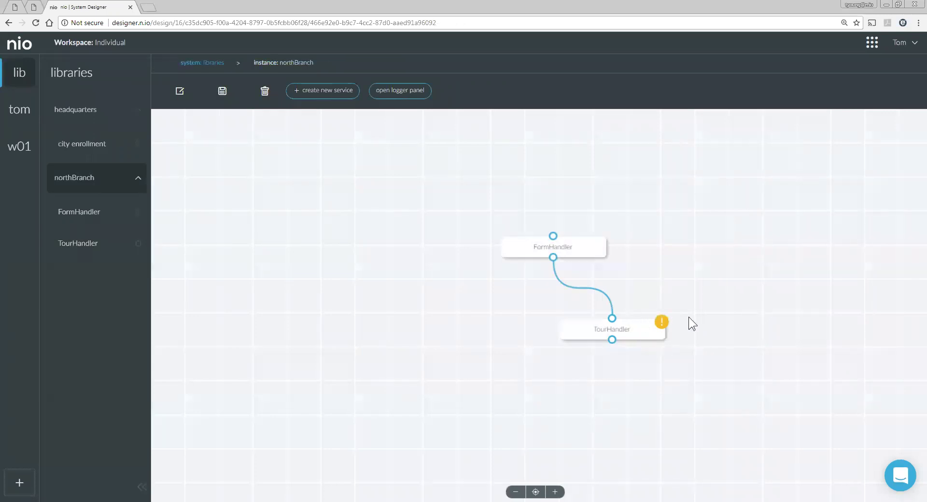
click(634, 331)
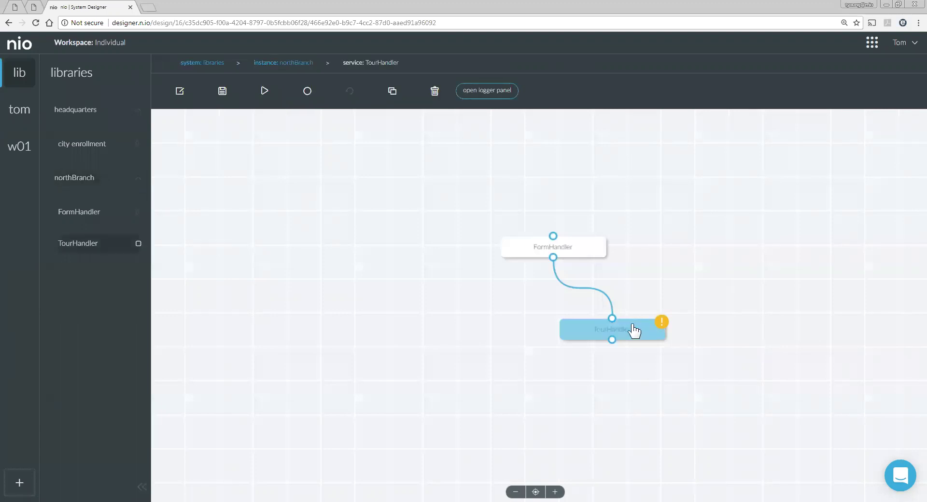
click(662, 321)
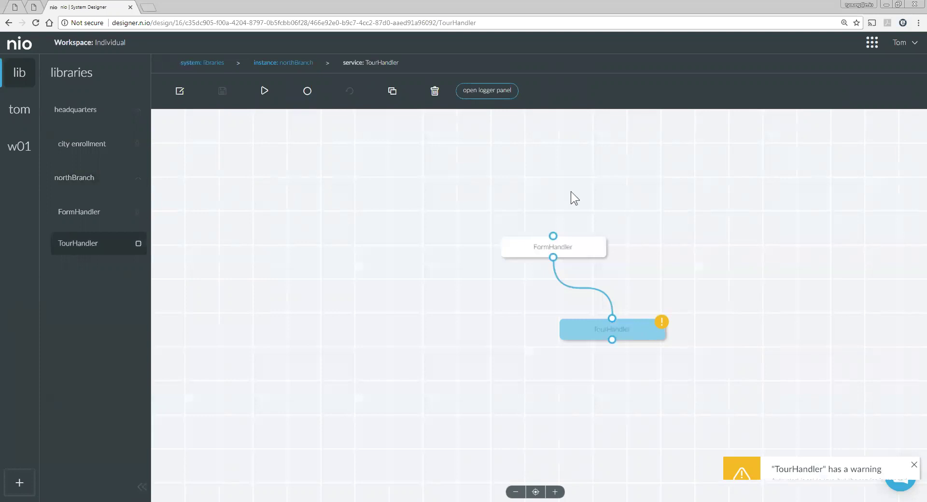
click(265, 92)
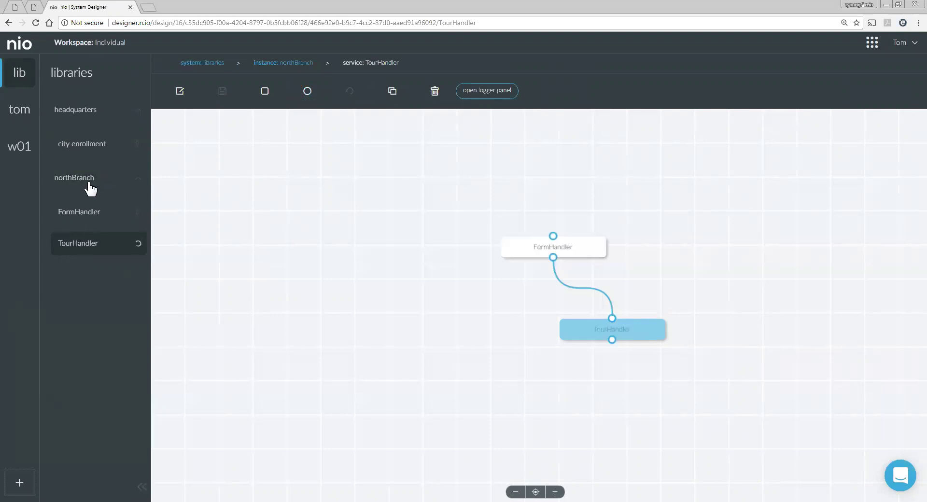
In the TourHandler service, add the configured logger A block and connect the new member tours subscriber's output to it
double_click(596, 329)
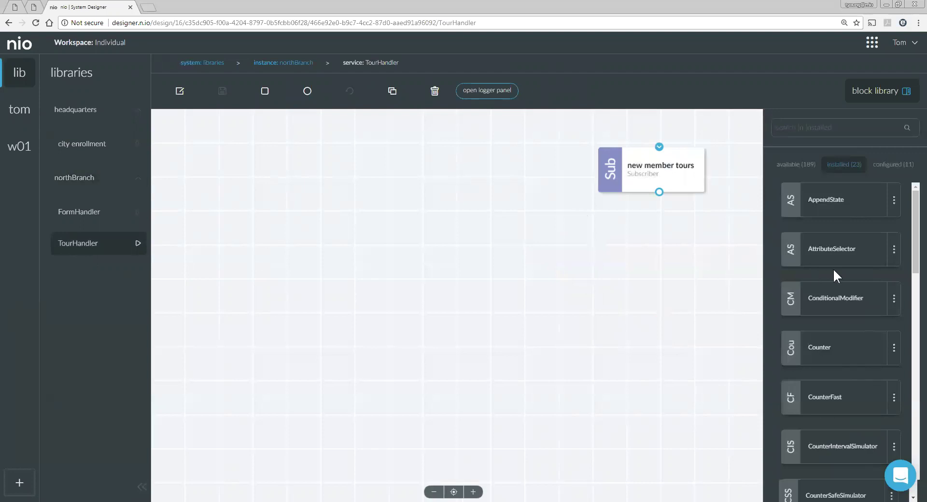
scroll(838, 309, down, 10)
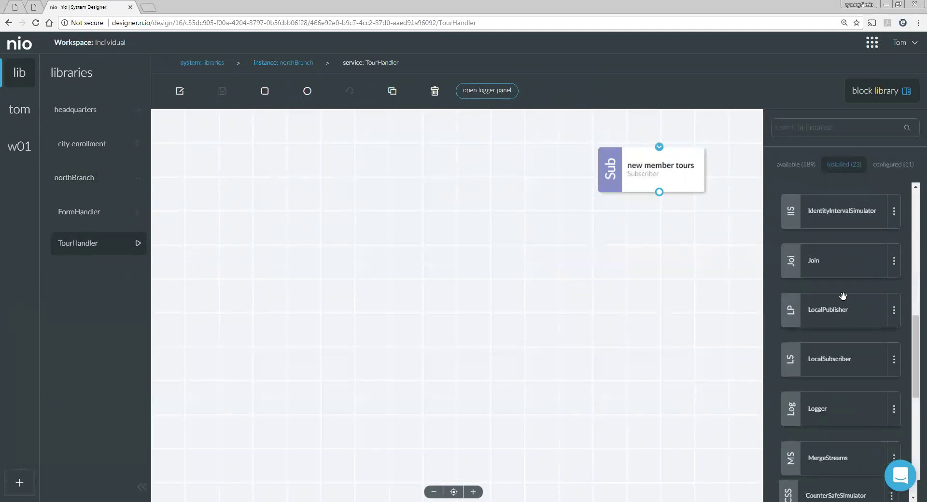
click(893, 165)
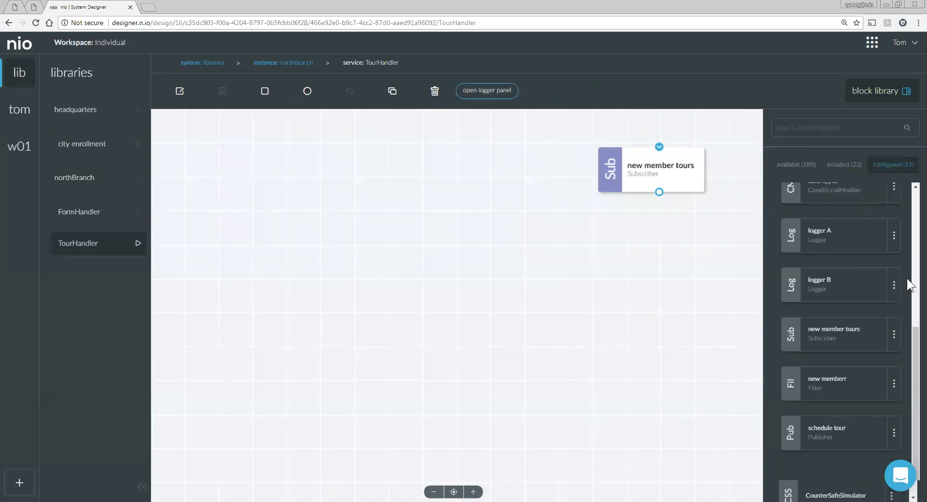
scroll(839, 303, up, 3)
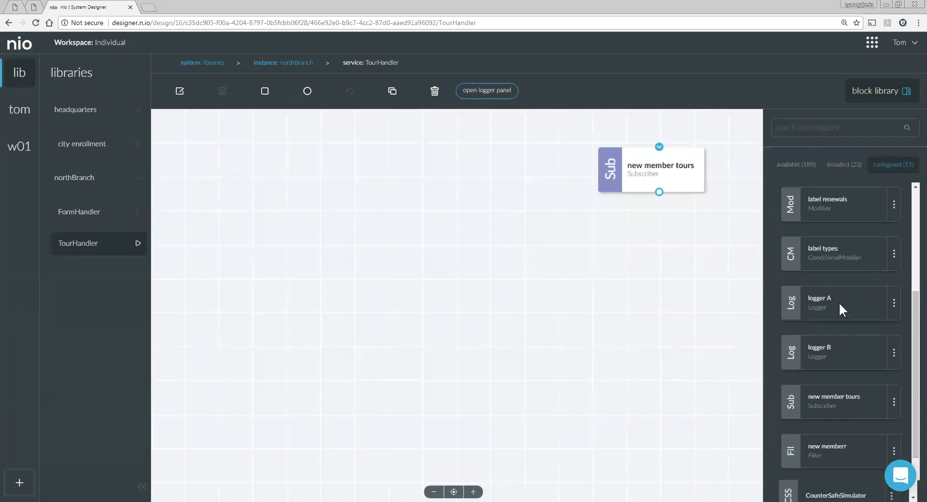
click(839, 302)
drag(659, 193, 656, 237)
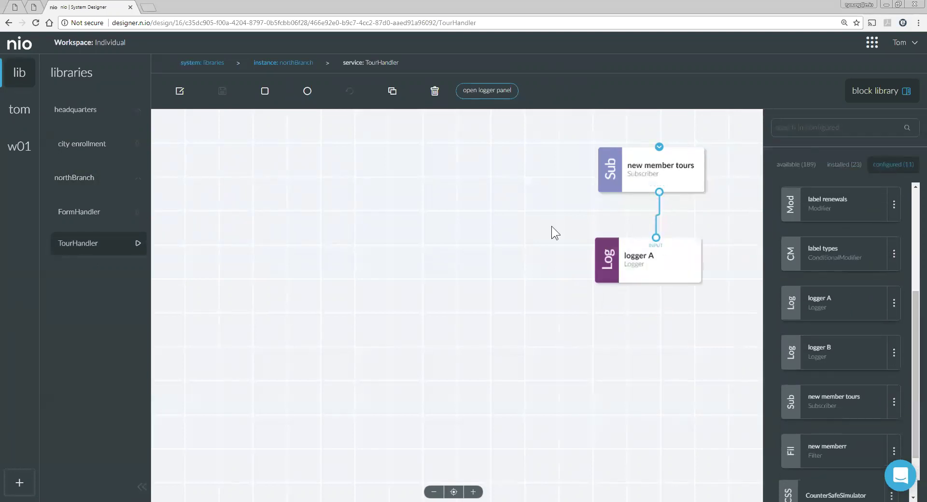
Save and restart the TourHandler service, and read the signals in its logger output
click(240, 92)
click(265, 93)
click(485, 92)
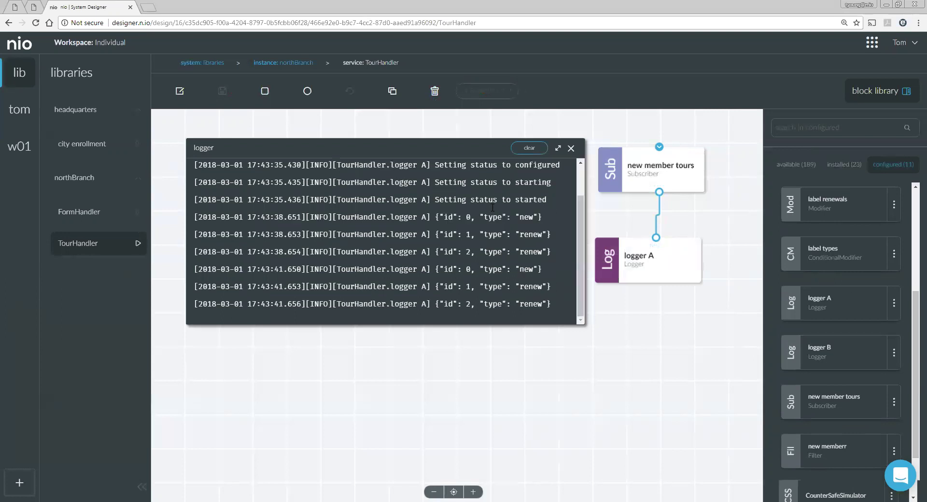
click(571, 149)
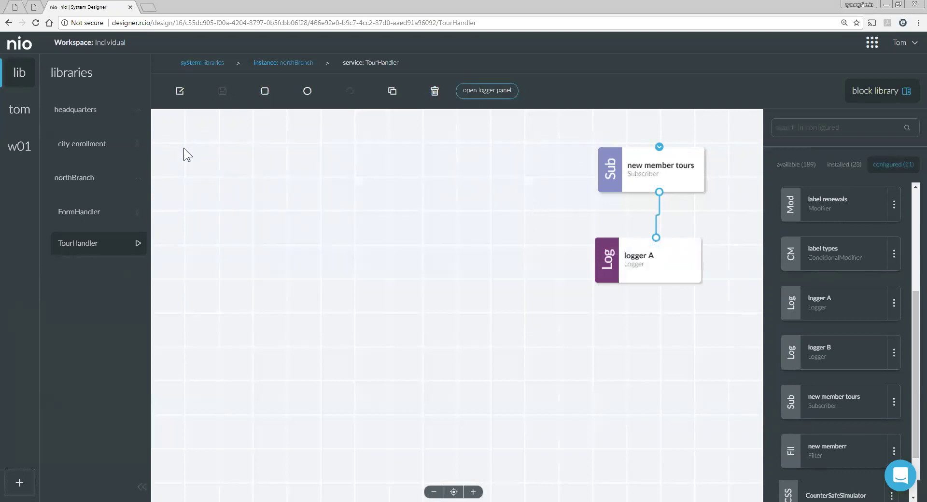
Open the FormHandler service from the list of services publishing to the new member tours subscriber
click(659, 147)
click(400, 285)
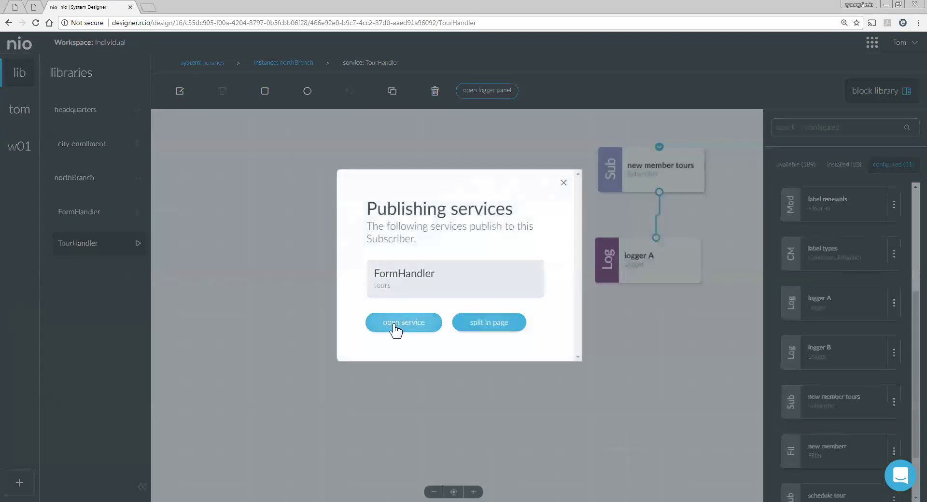
click(393, 323)
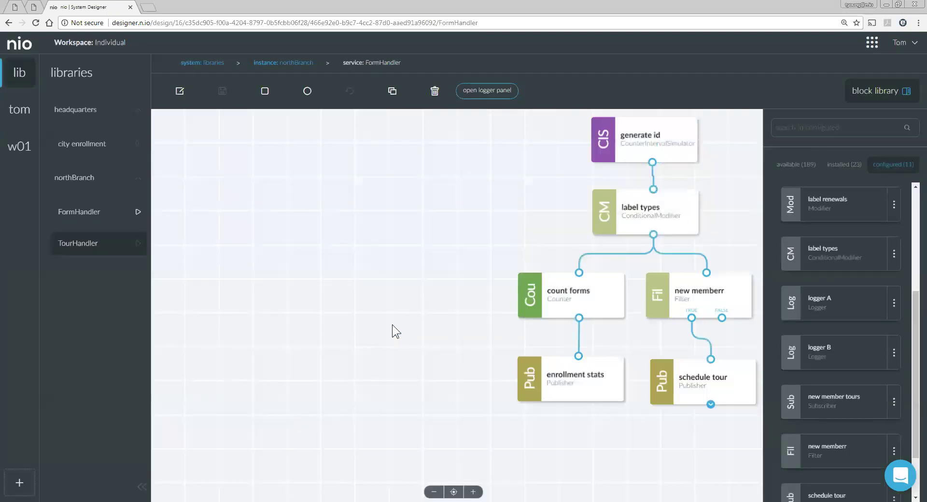
Set the new memberr filter's condition to {{ $type == "new" }} and restart the FormHandler service
double_click(695, 294)
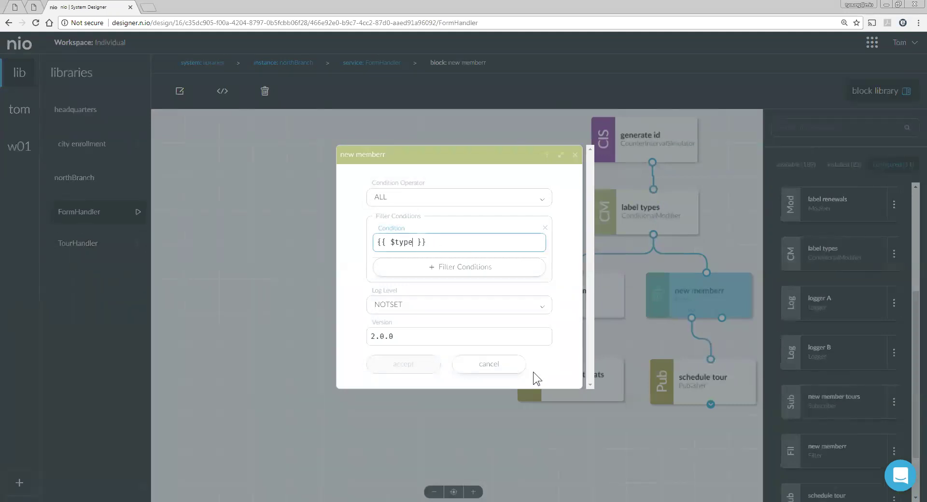
text(== 'new')
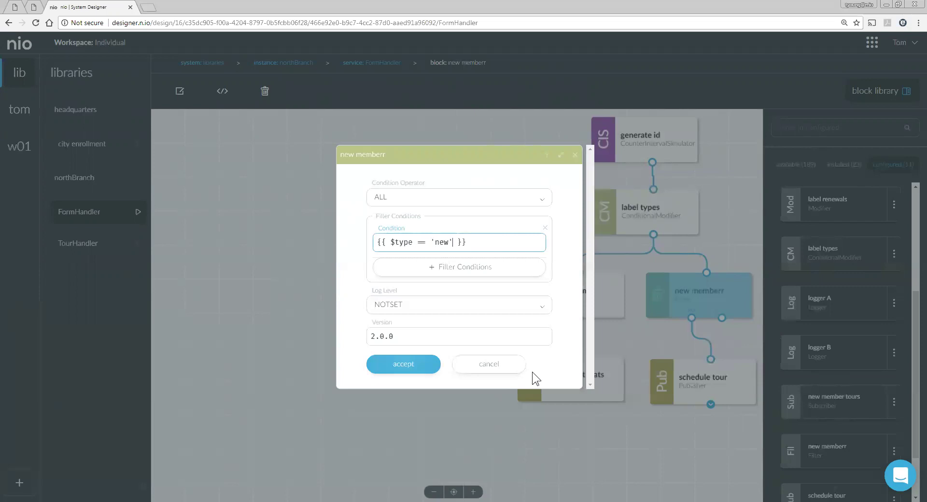
click(472, 242)
key(BackSpace)
text(")
key(BackSpace)
text(")
click(434, 242)
click(507, 248)
click(421, 364)
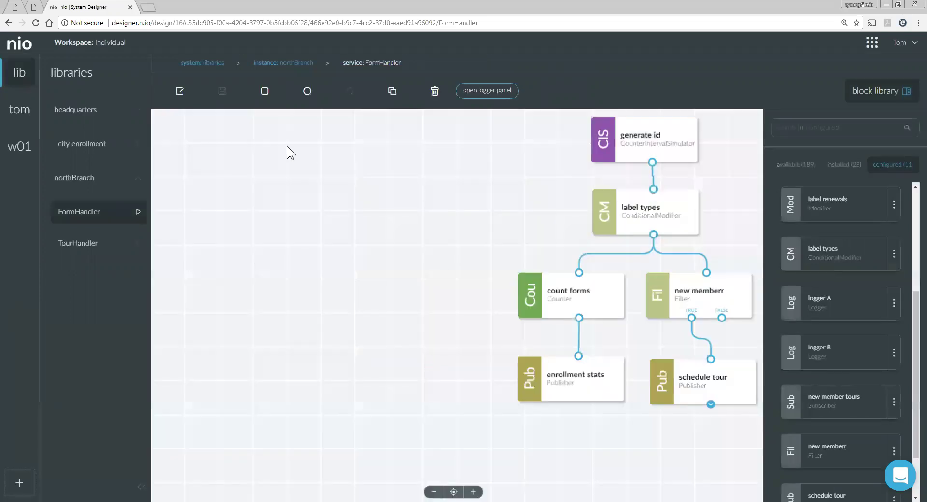
click(271, 98)
Show TourHandler's logger output clear of the blocks and clear the old entries to check the incoming signals
click(95, 245)
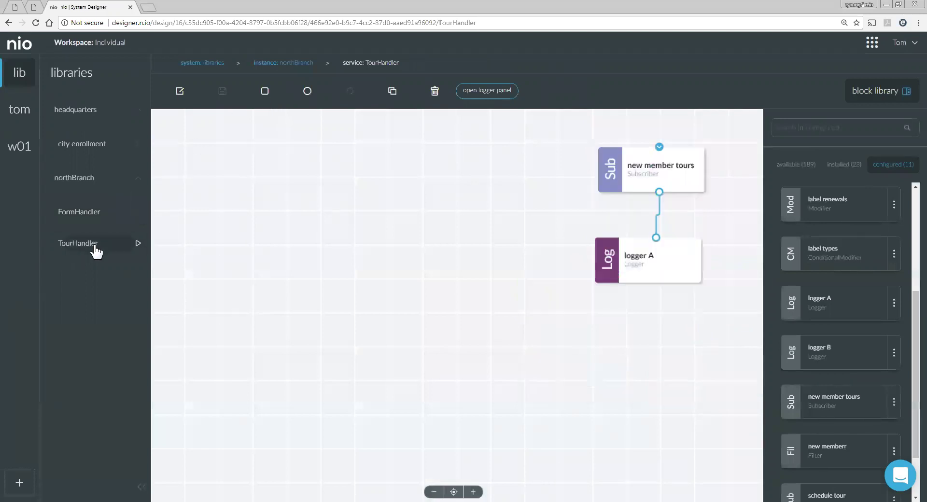
click(480, 91)
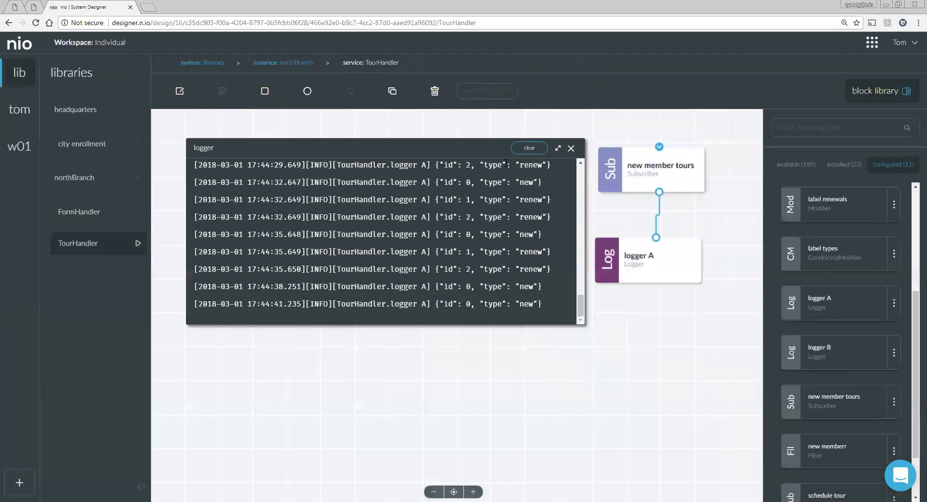
drag(472, 155, 337, 290)
click(402, 288)
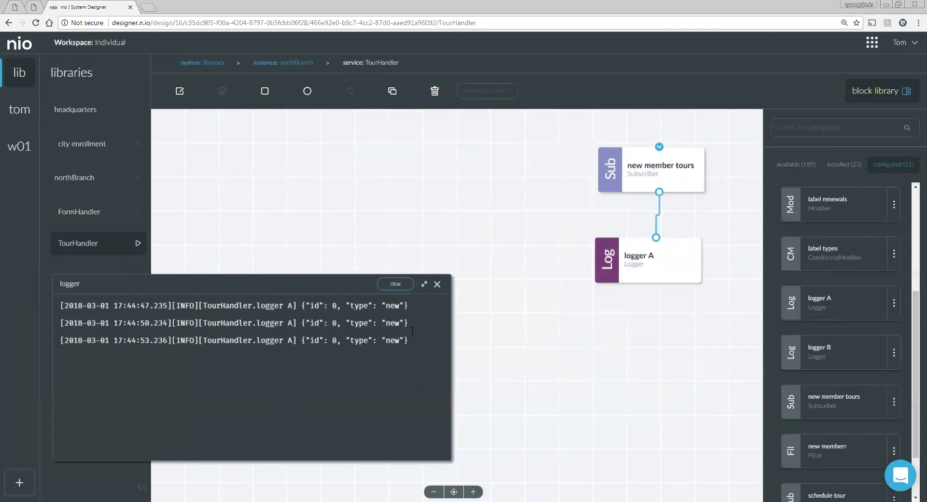
Move logger A further below the subscriber, and install the Email block found by searching the available blocks for "email"
drag(659, 273, 661, 304)
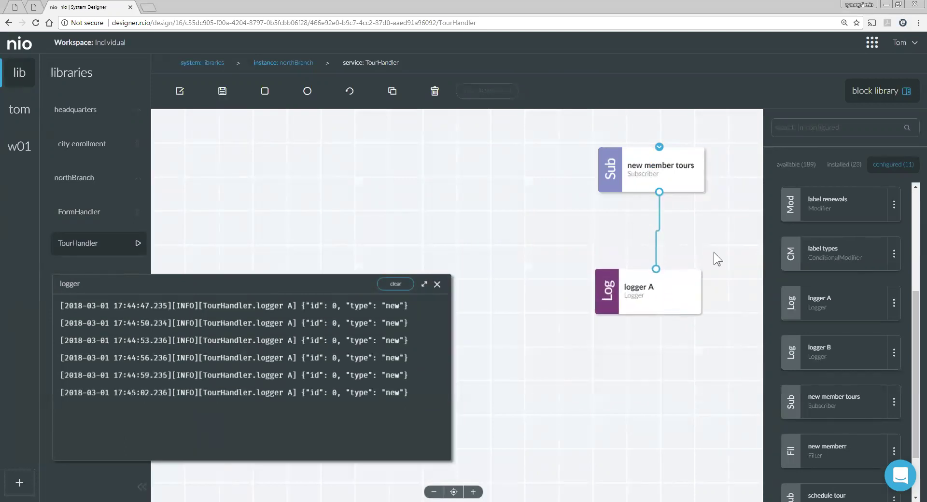
drag(914, 315, 914, 210)
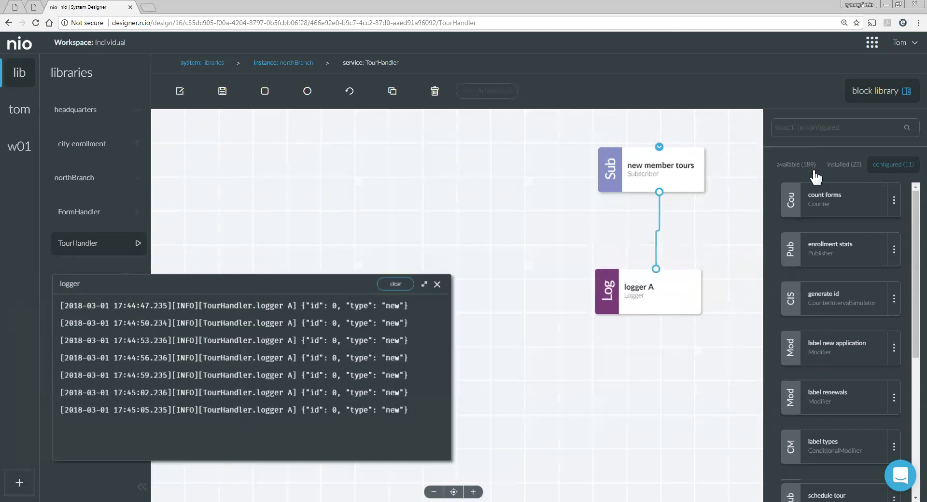
click(797, 165)
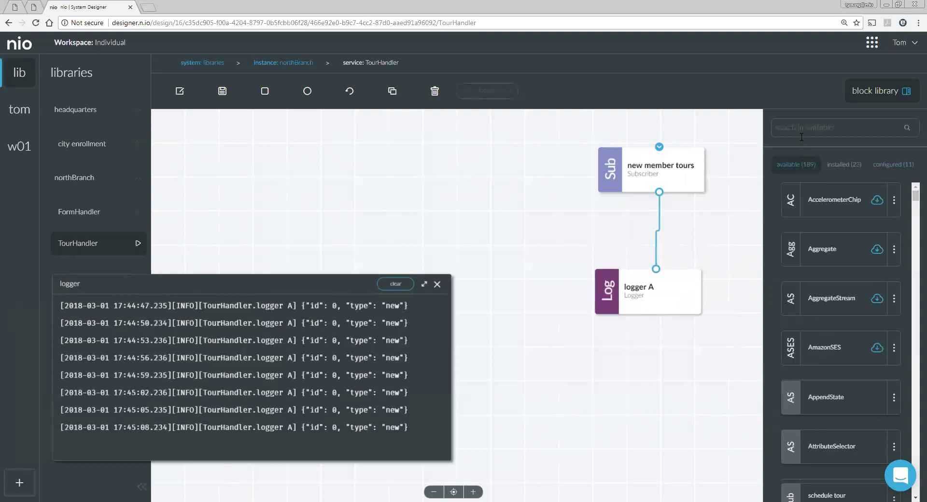
click(802, 135)
text(wem)
key(BackSpace)
key(BackSpace)
key(BackSpace)
text(email)
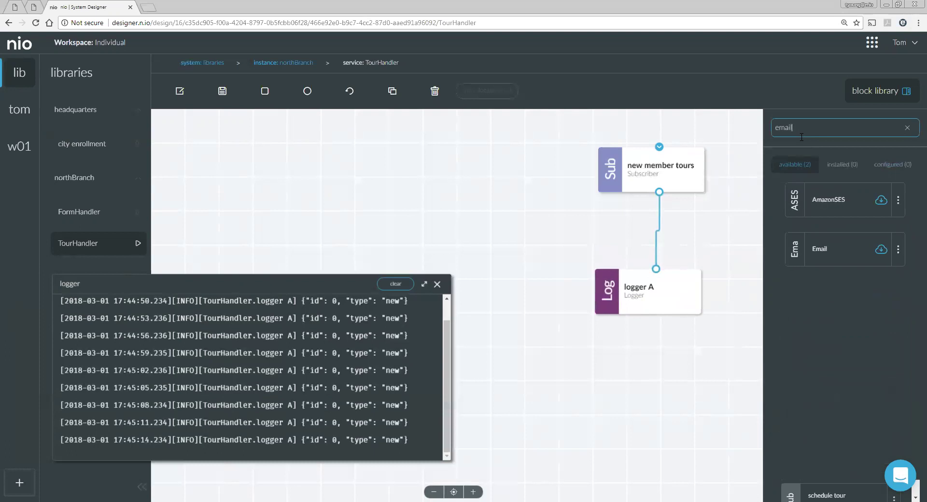
click(849, 251)
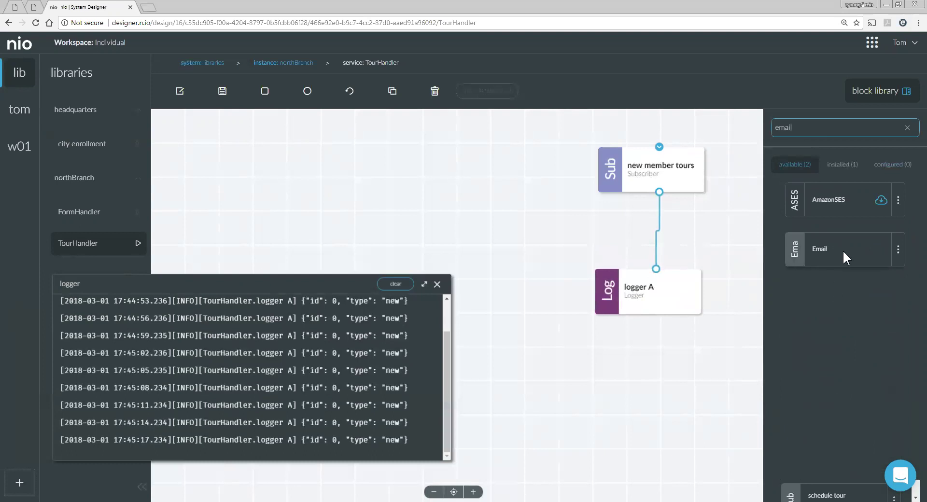
Add an Email block named "get tour guide" beside logger A and reroute the new member tours connection from logger A to it
drag(843, 251, 693, 301)
text(get tour guide)
key(Return)
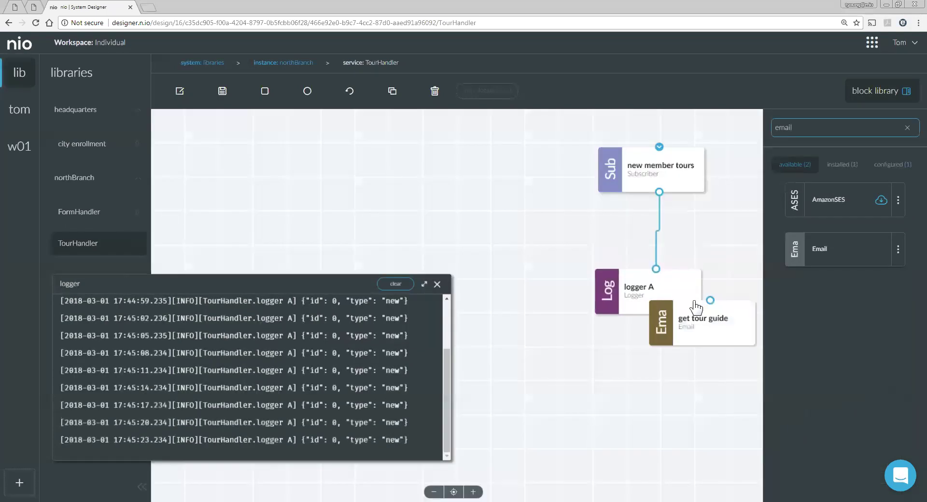
drag(644, 300, 615, 314)
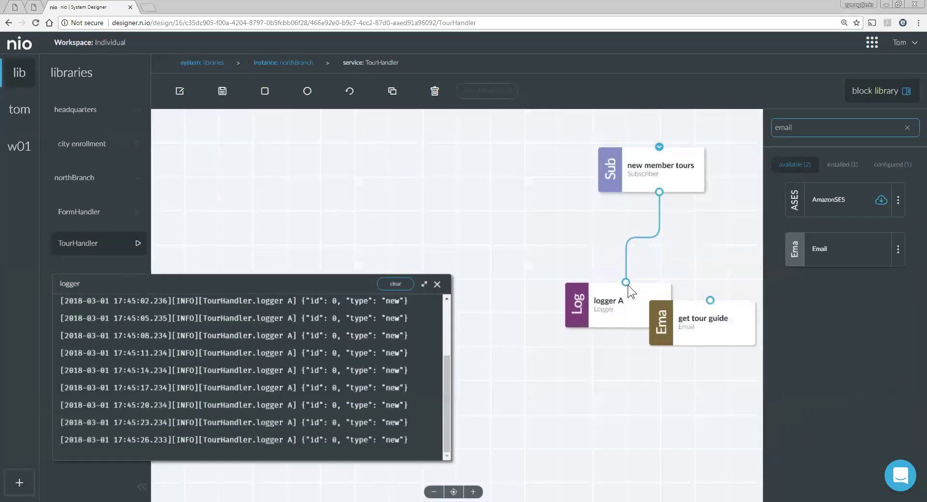
drag(626, 282, 710, 300)
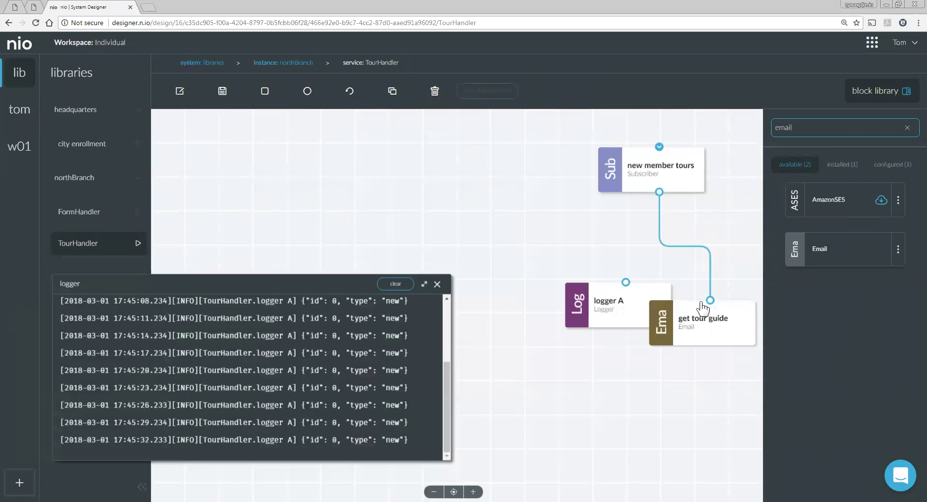
Open the FormHandler service and nudge the generate id block into line above label types
click(77, 211)
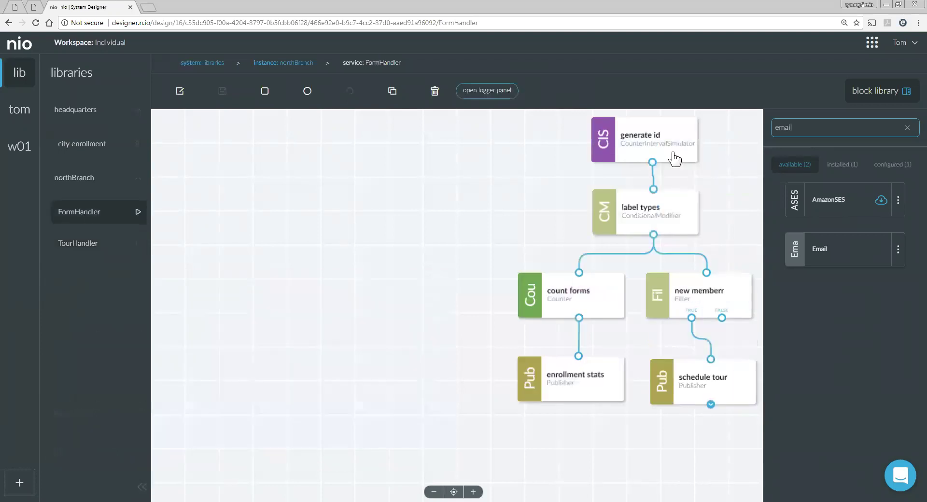
drag(675, 159, 676, 159)
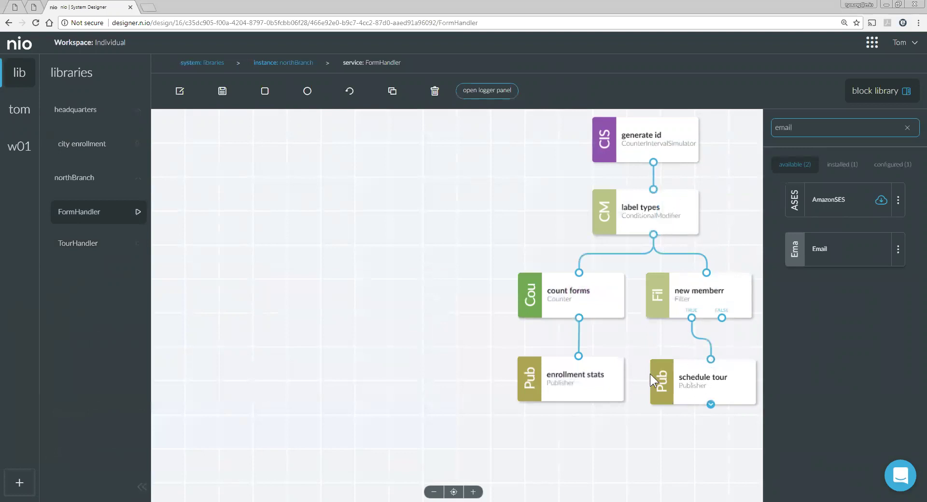
In FormHandler's label types block, set the "new" formula to {{ $id != 0 }} and the "renew" formula to {{ $id == 0 }}
click(100, 246)
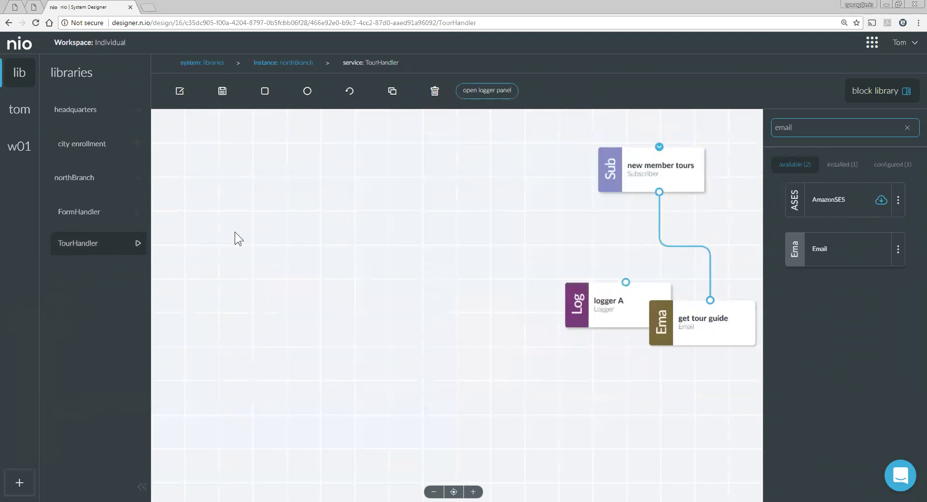
click(86, 220)
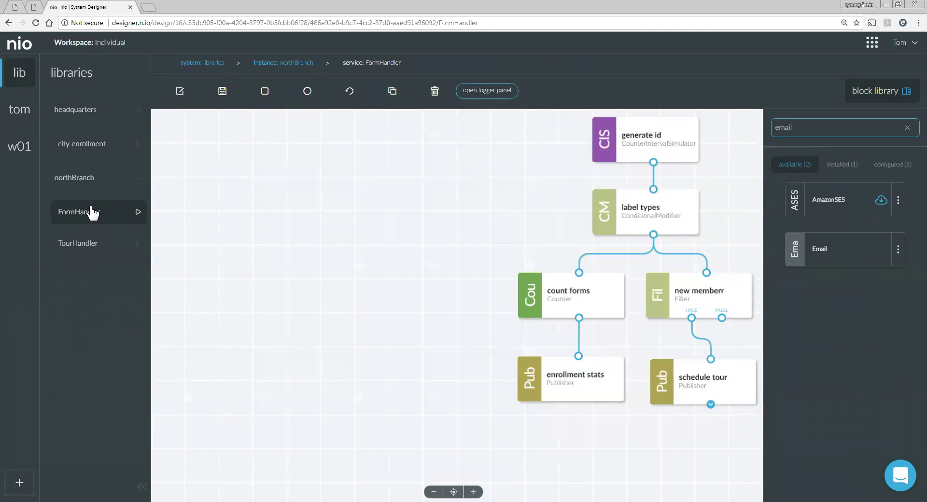
double_click(686, 222)
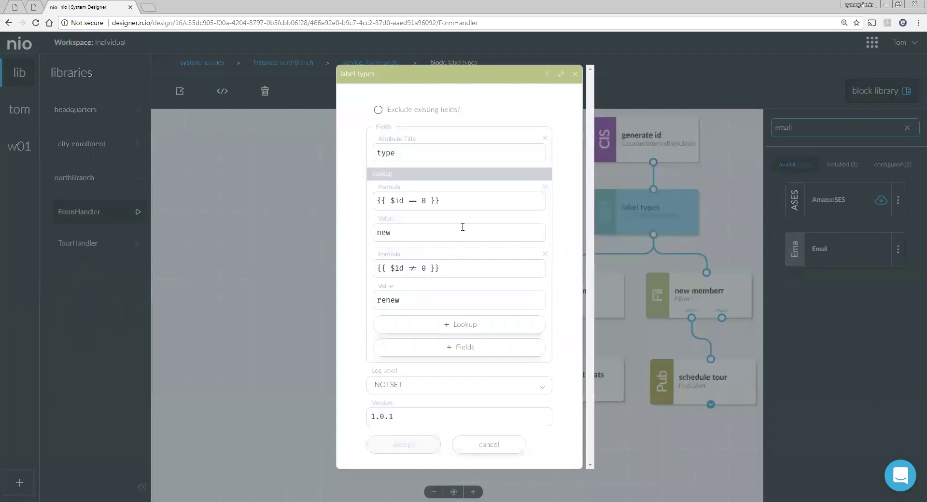
drag(407, 200, 420, 201)
text(!0)
key(BackSpace)
text(=)
drag(418, 268, 410, 267)
text(==)
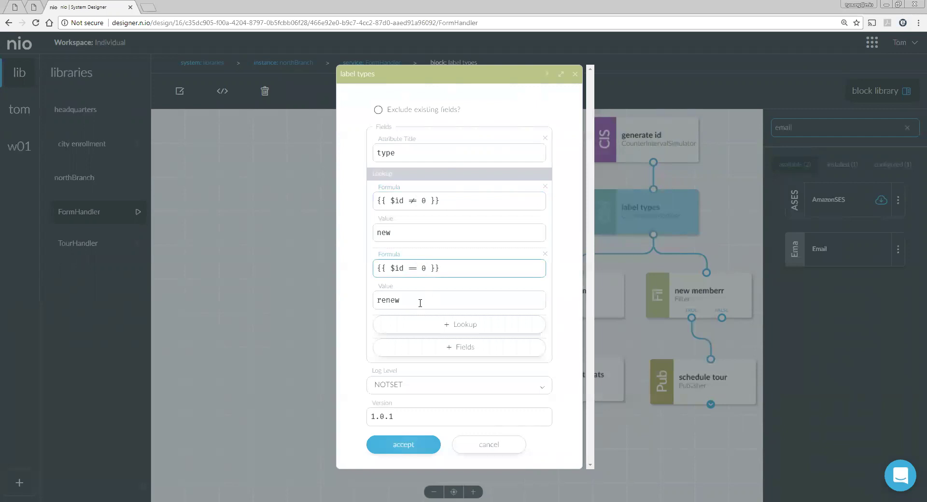
click(397, 446)
Save the FormHandler service and restart it
click(222, 106)
click(264, 102)
click(264, 97)
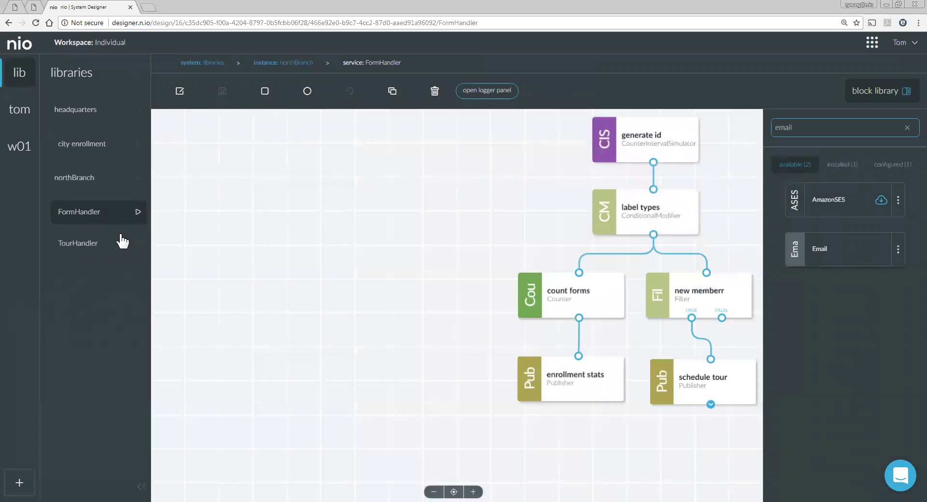
Open the TourHandler service with its logger output, and separate the overlapping logger A and get tour guide blocks vertically
click(96, 250)
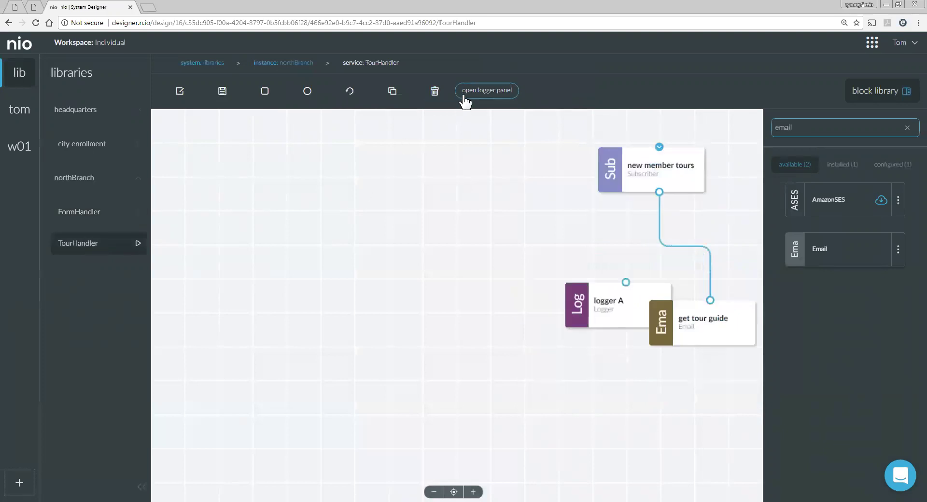
click(488, 90)
drag(615, 318, 617, 389)
drag(704, 326, 704, 298)
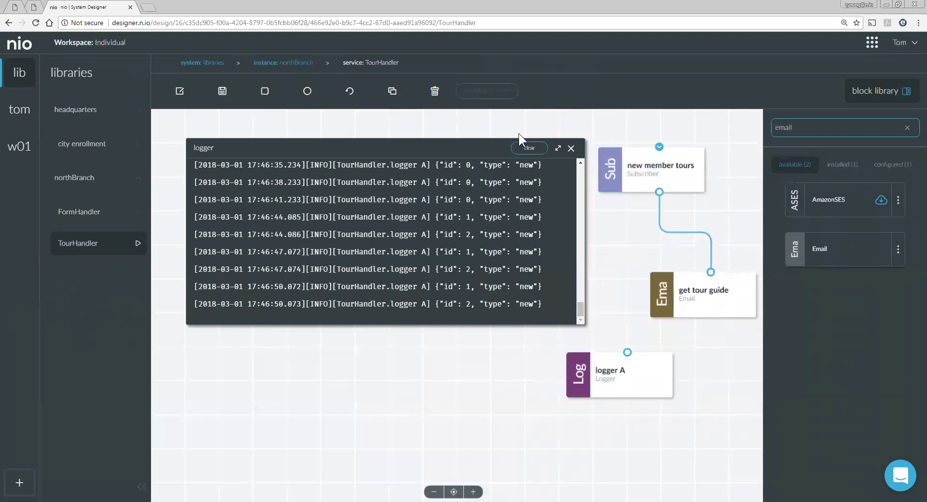
Clear the log, route new member tours to logger A to inspect the incoming signals, and return the connection to get tour guide
click(525, 148)
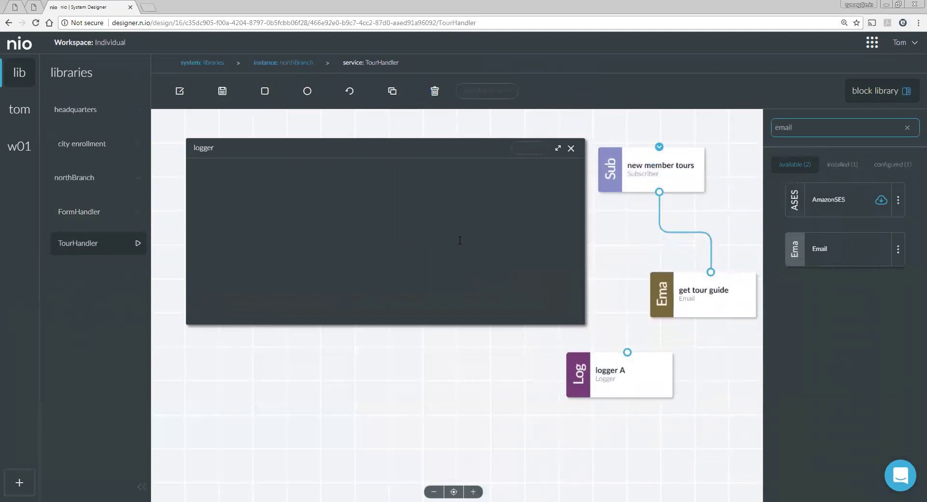
drag(709, 271, 627, 352)
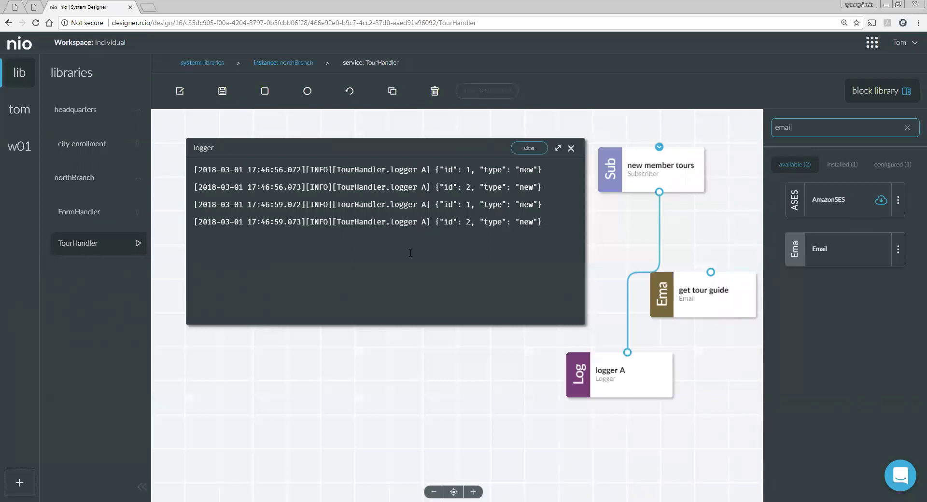
drag(629, 349, 710, 273)
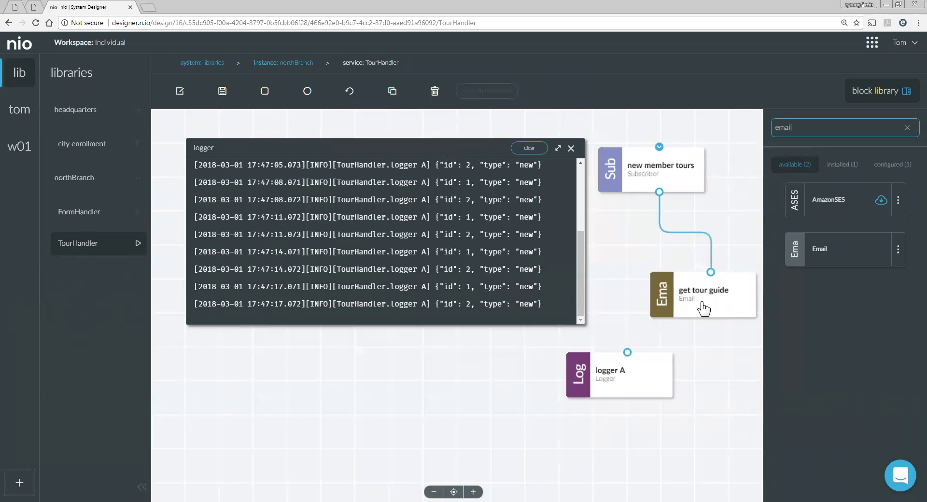
Make room below new member tours by moving logger A, get tour guide and the logger output away, and disconnect get tour guide
drag(647, 382, 636, 410)
drag(685, 303, 686, 350)
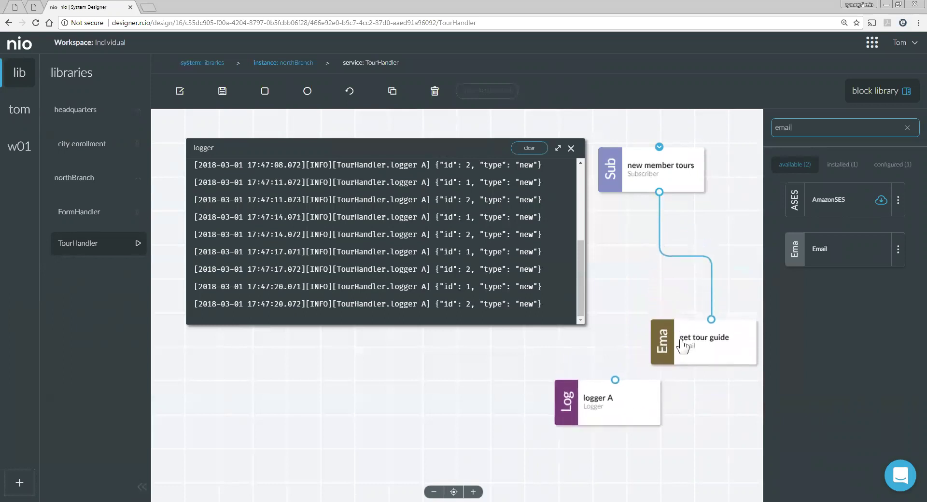
click(906, 128)
click(853, 165)
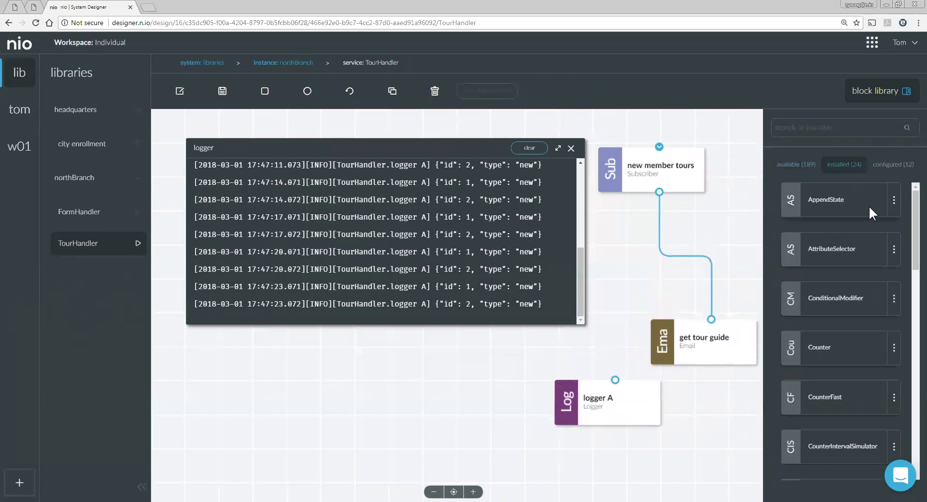
drag(914, 247, 900, 347)
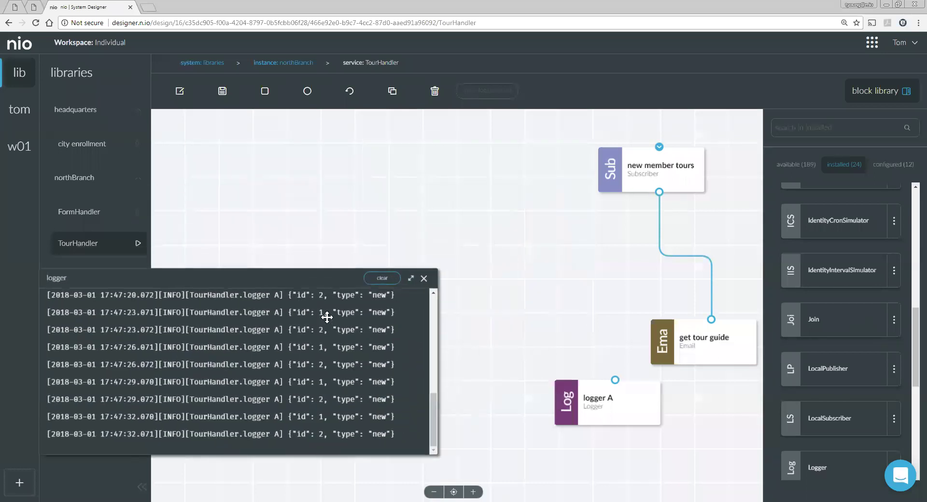
drag(409, 349, 472, 355)
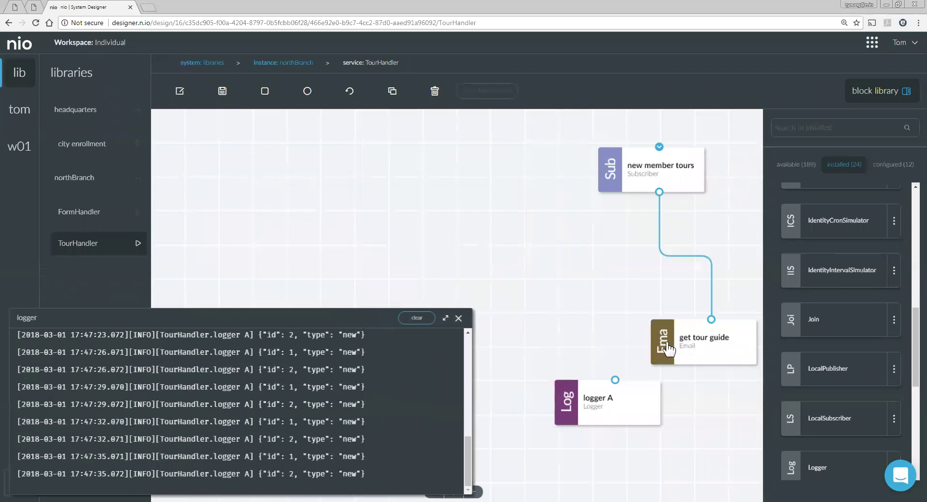
drag(711, 320, 627, 361)
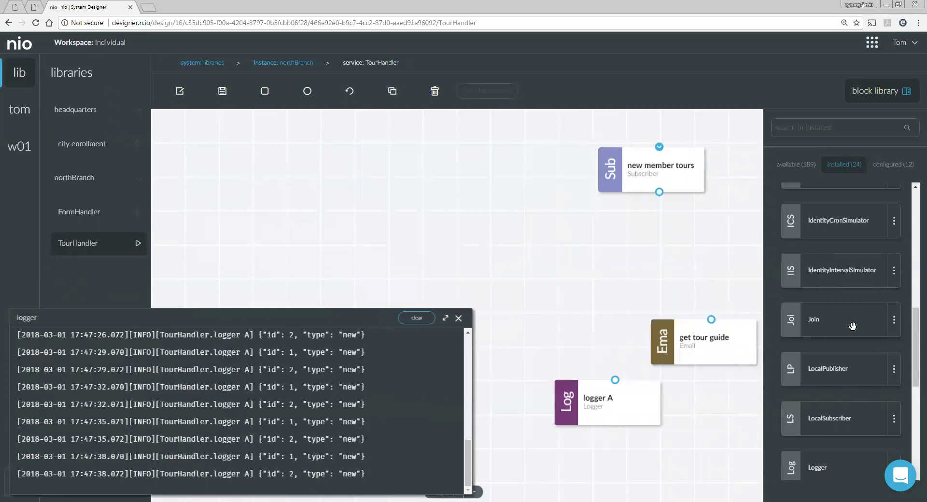
Add an installed Join block named "list ids" directly below new member tours
drag(852, 327, 674, 236)
text(list ids)
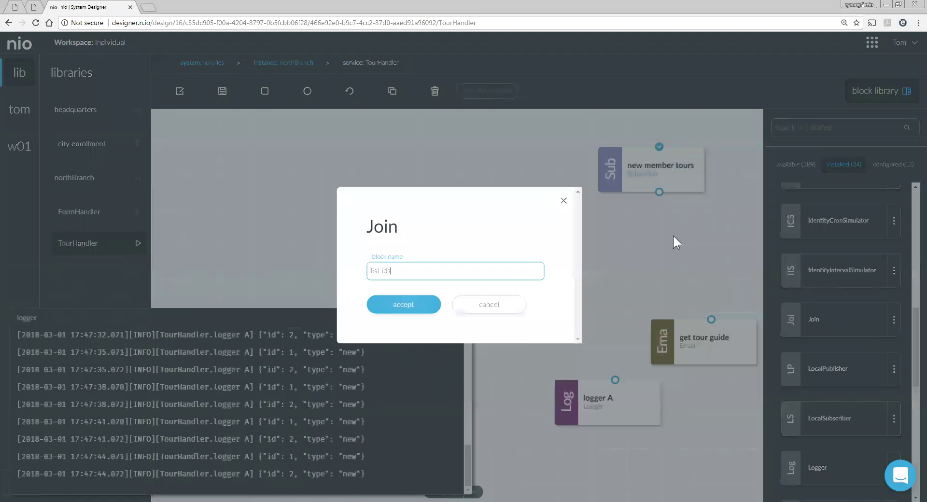
key(Return)
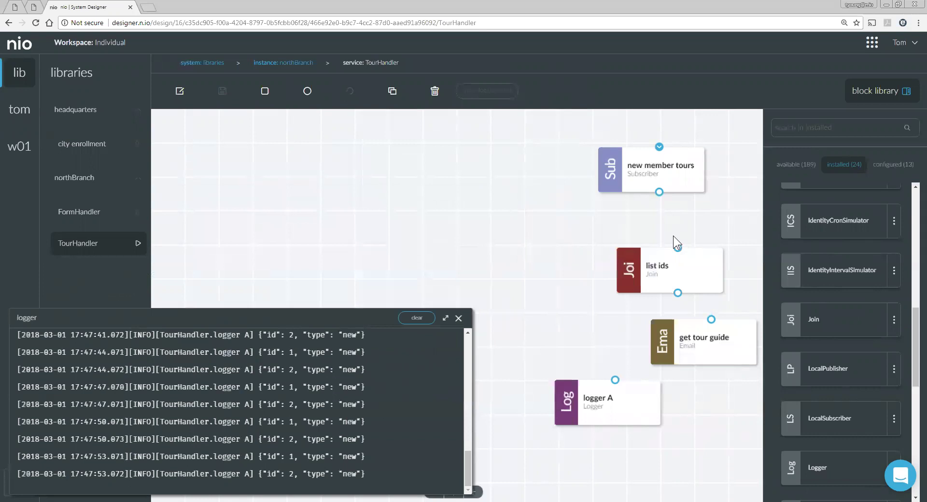
drag(672, 271, 656, 263)
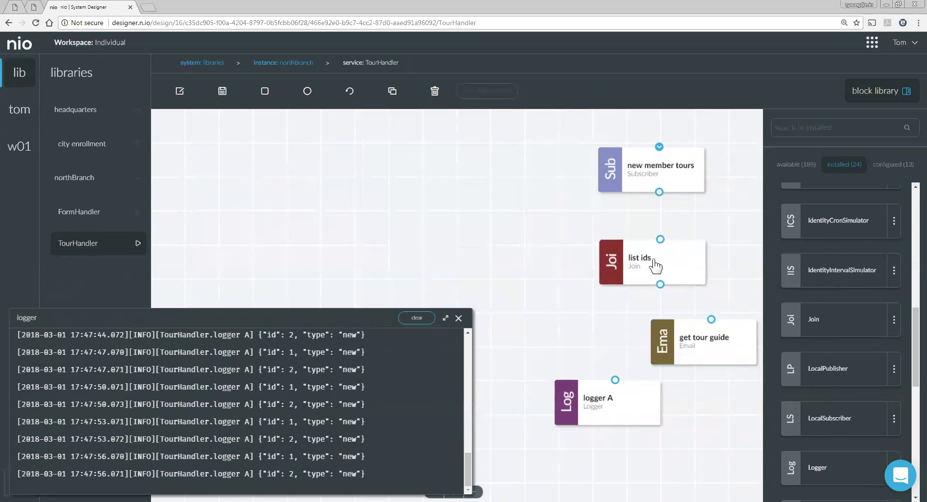
Configure the list ids block with the key "guests" and the value {{ $id }}
double_click(655, 261)
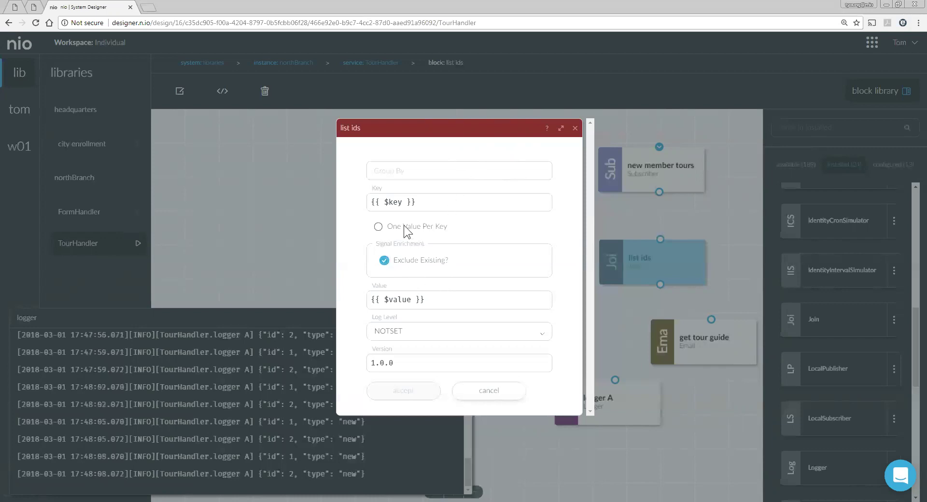
double_click(405, 300)
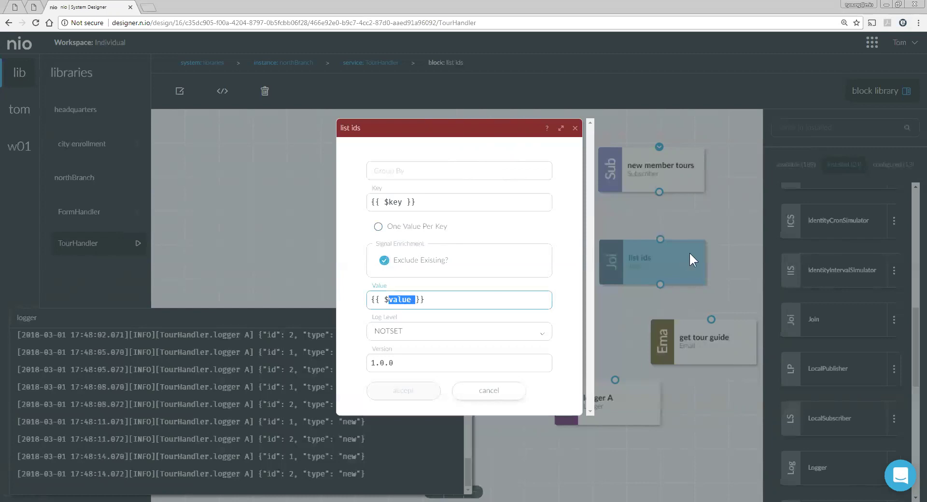
text(id)
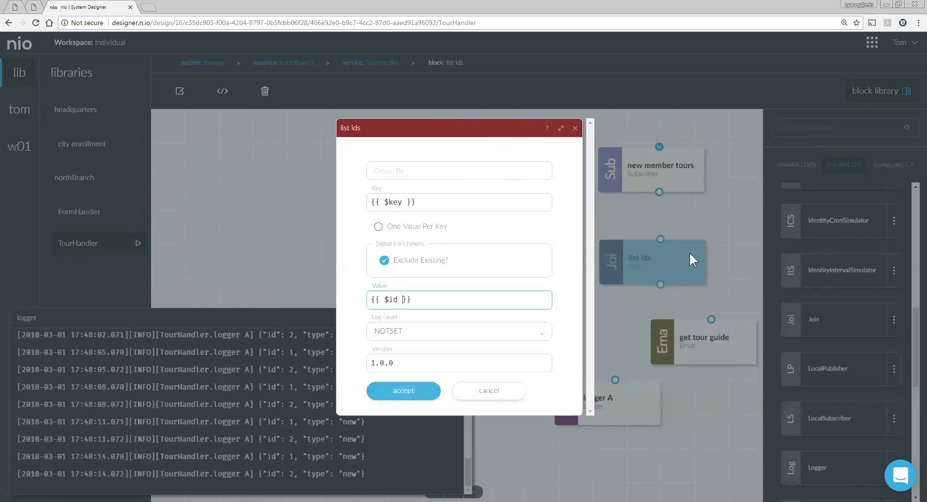
drag(426, 204, 378, 202)
click(436, 202)
drag(434, 201, 367, 203)
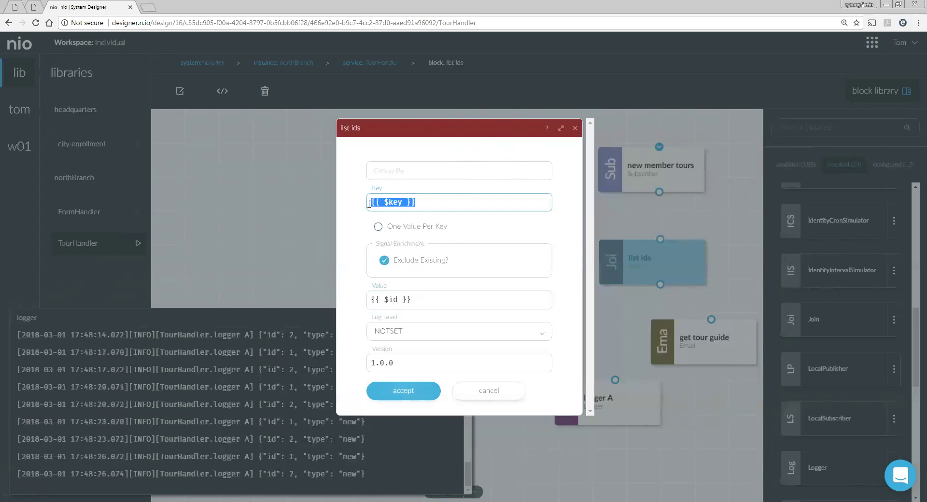
text(guests)
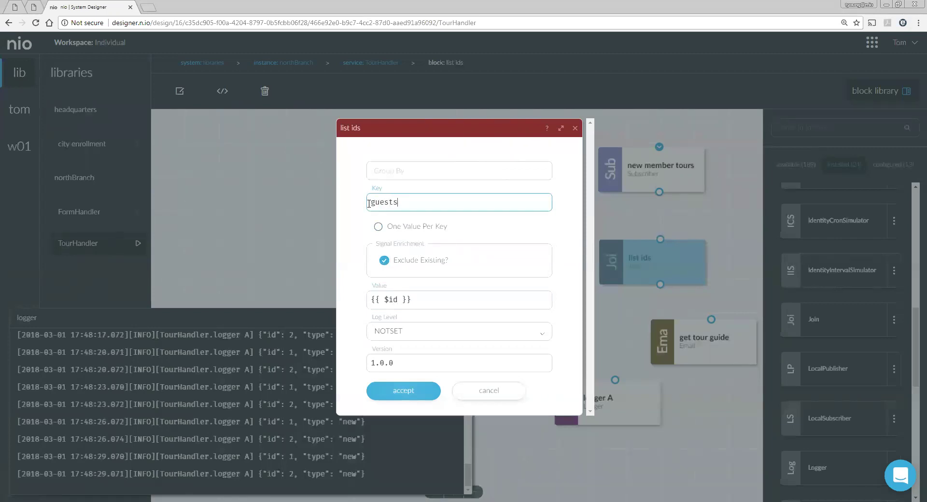
click(383, 259)
click(387, 393)
Connect new member tours to list ids and list ids to logger A, and save and restart TourHandler
drag(659, 193, 660, 239)
drag(648, 322, 616, 380)
click(227, 94)
click(263, 93)
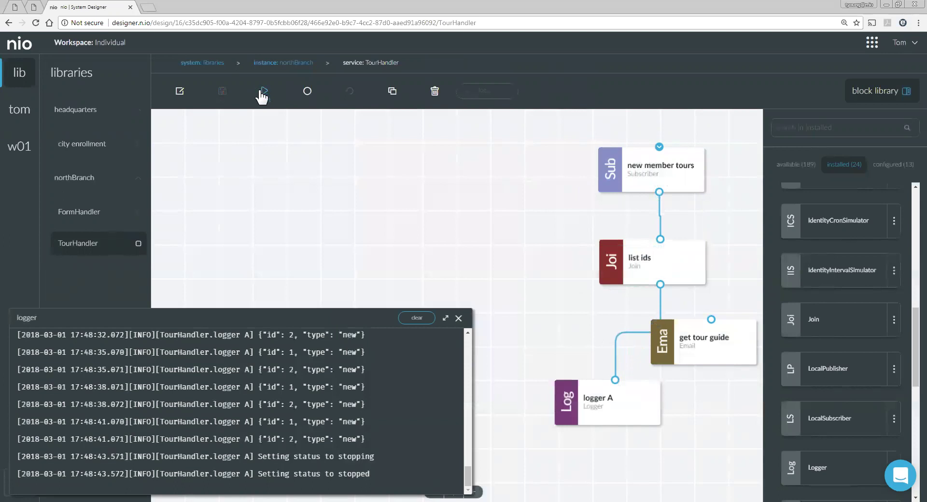
click(262, 95)
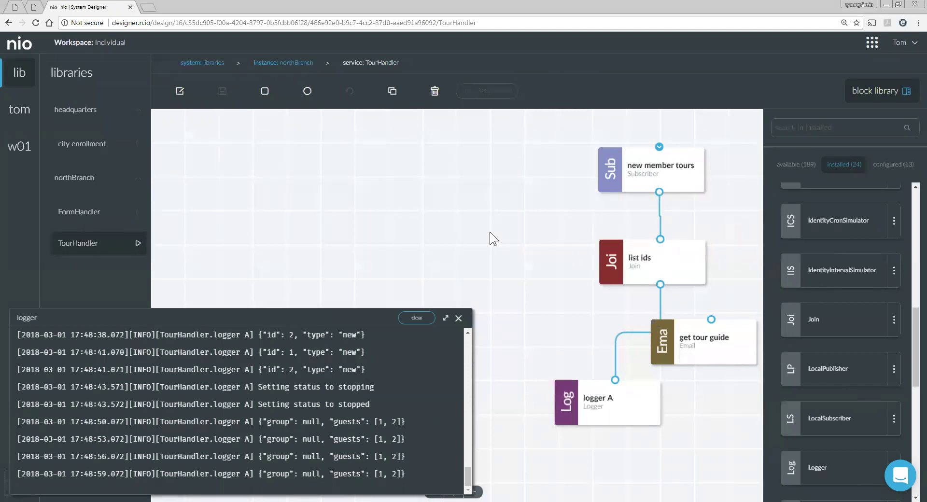
Reroute the list ids output from logger A to get tour guide, and line the two lower blocks up side by side
drag(634, 381, 694, 404)
drag(696, 351, 691, 406)
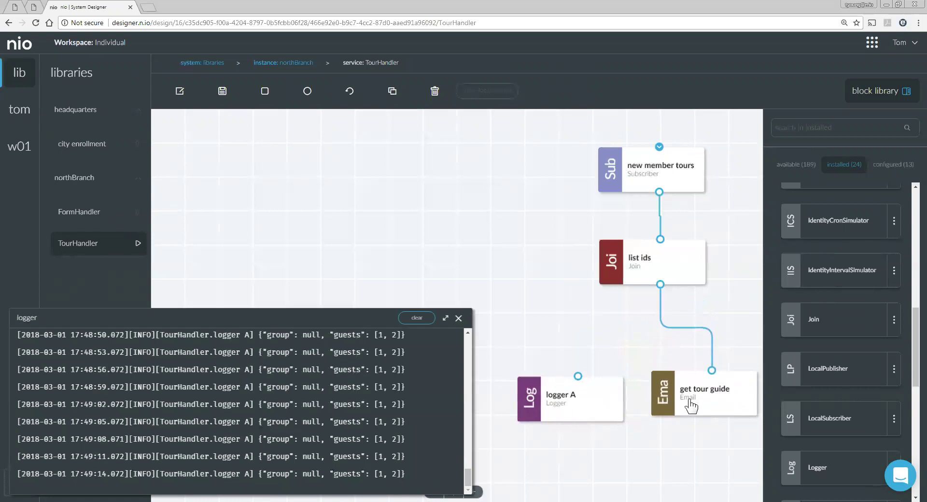
drag(568, 397, 588, 392)
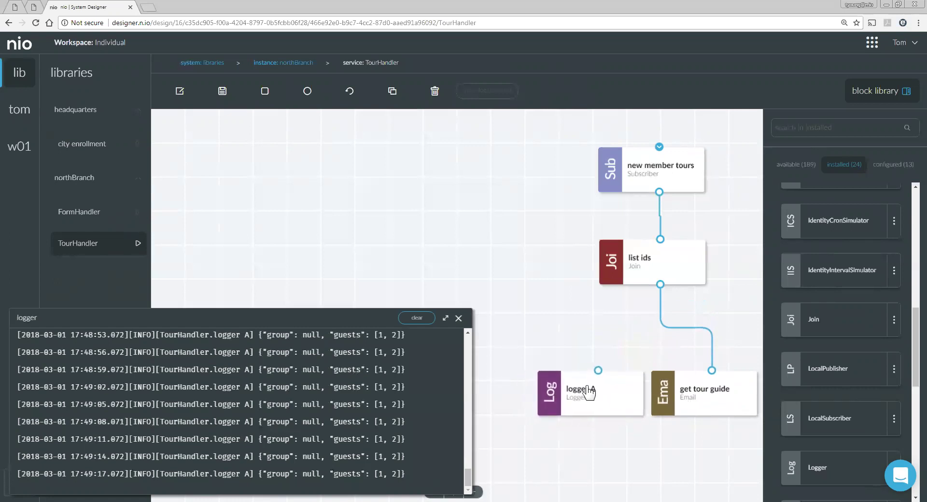
Delete logger A from TourHandler and save the service
click(585, 399)
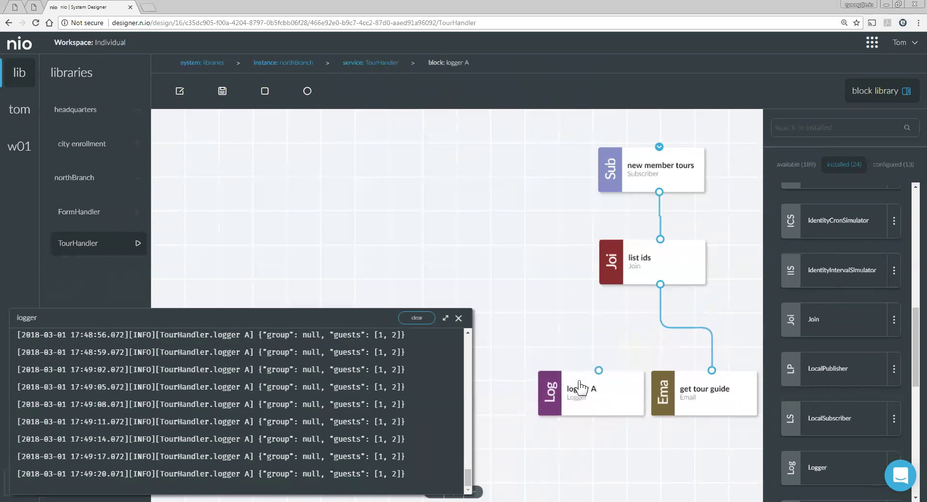
click(271, 101)
click(404, 291)
click(222, 91)
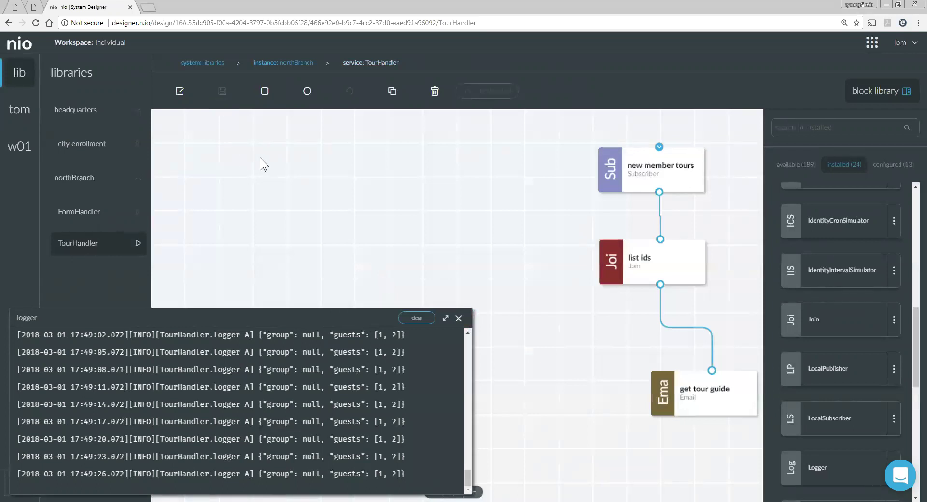
Examine the message, receiver and SMTP server settings of the get tour guide block
double_click(700, 395)
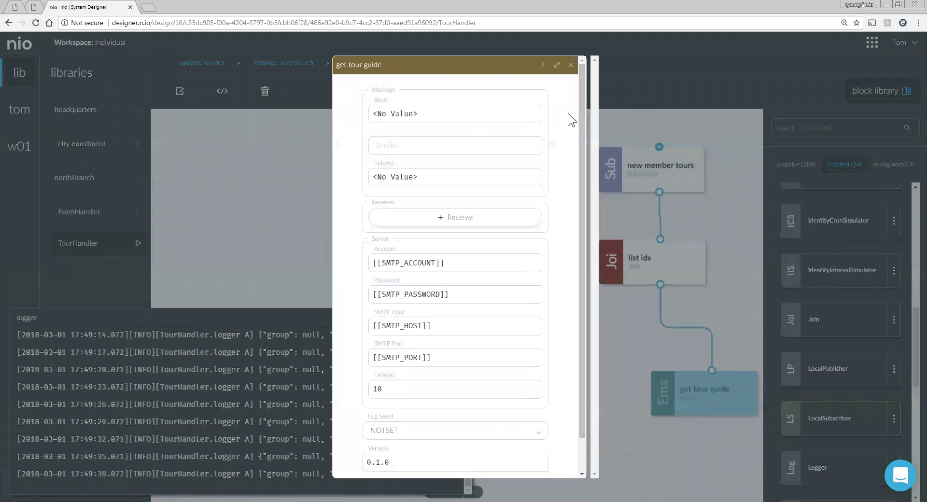
click(570, 65)
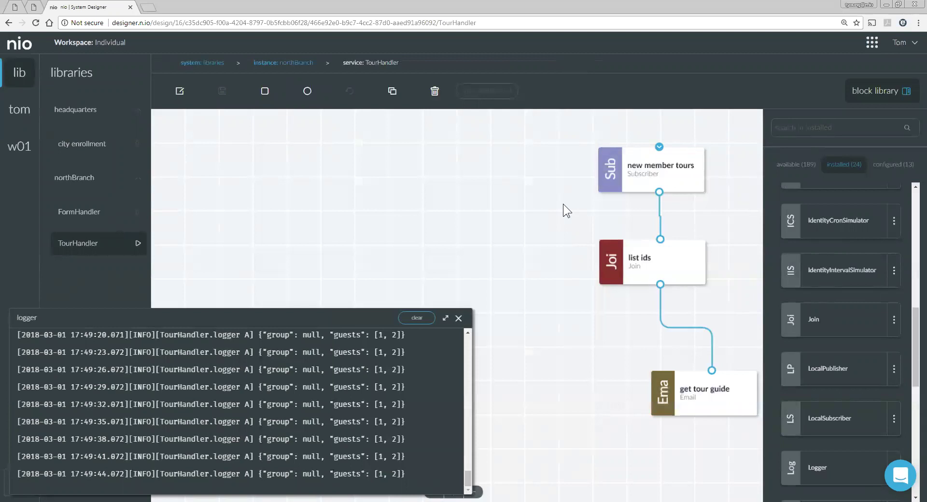
Add a Publisher block named update records to FormHandler and place it beside count forms
click(99, 213)
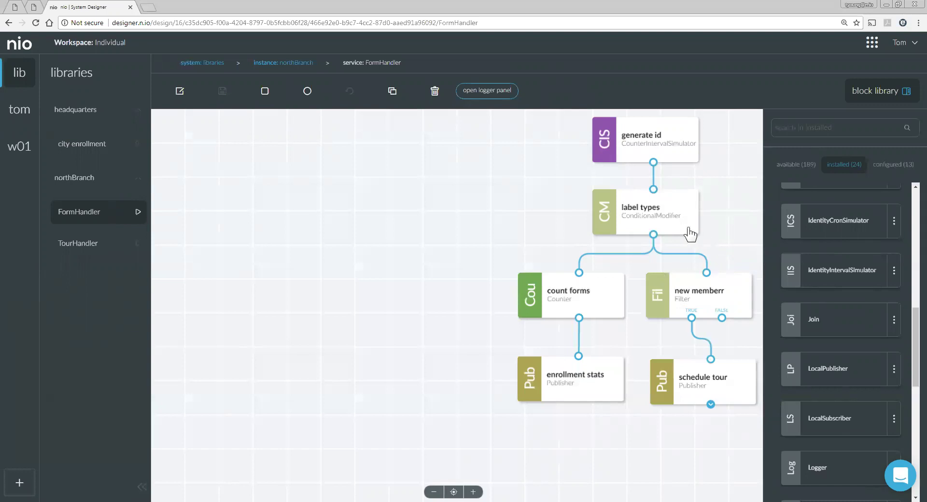
scroll(843, 199, down, 3)
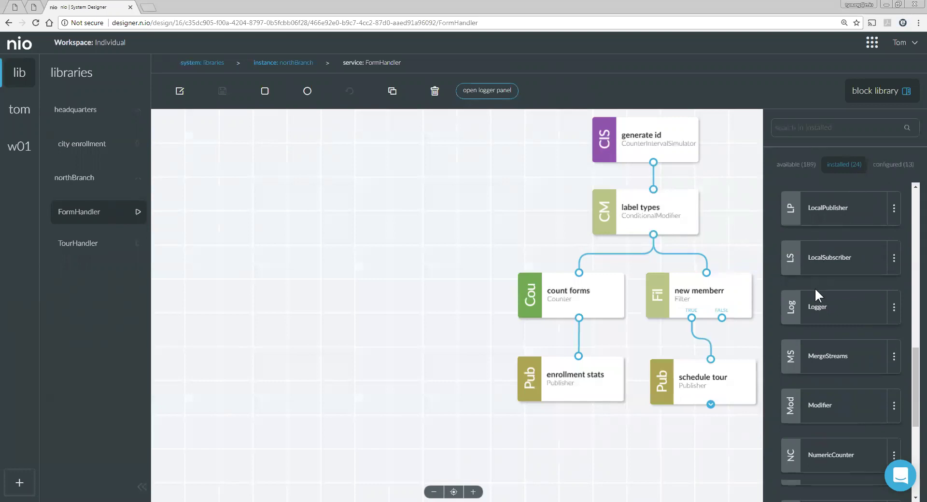
scroll(828, 288, down, 5)
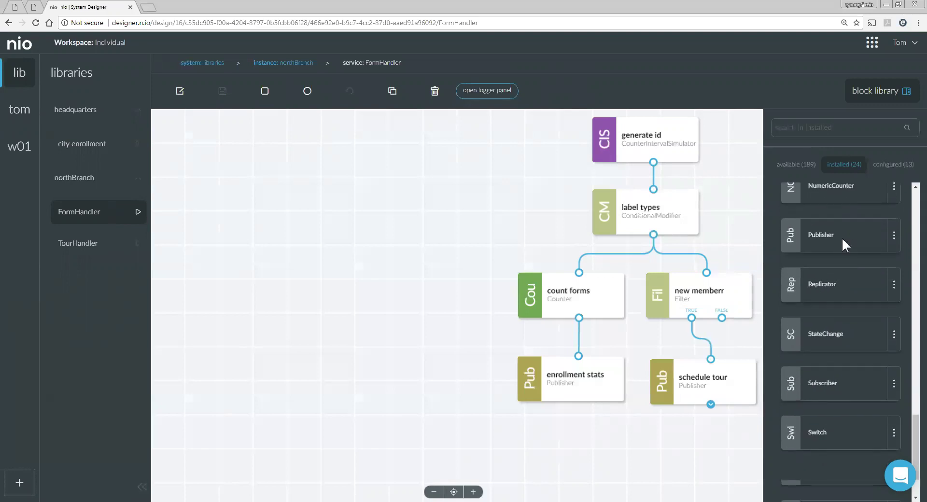
drag(842, 236, 582, 424)
text(update records)
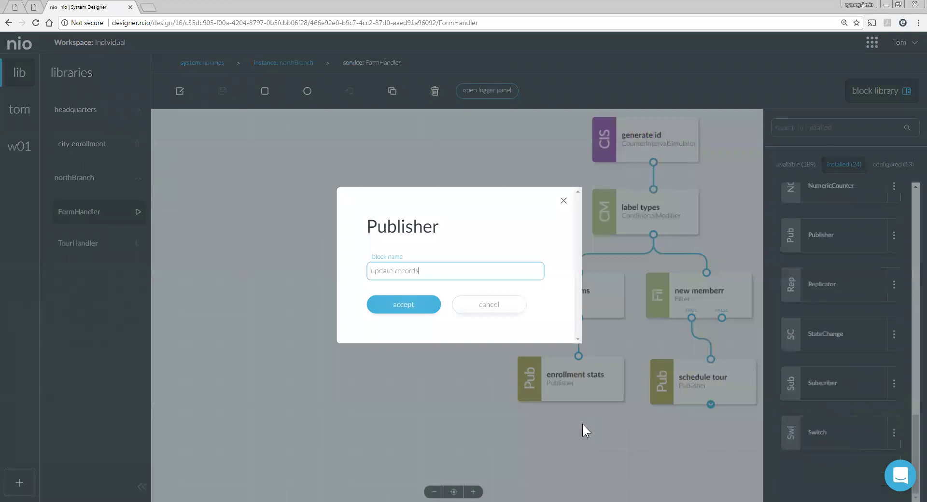
click(399, 305)
drag(589, 454, 445, 322)
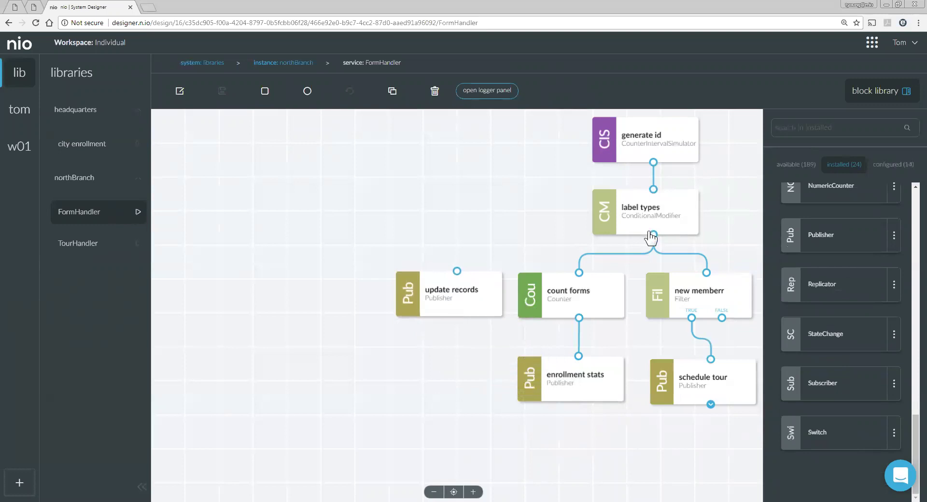
Connect label types to update records and set the topic of update records to records
drag(653, 234, 458, 299)
double_click(460, 299)
click(427, 236)
text(records)
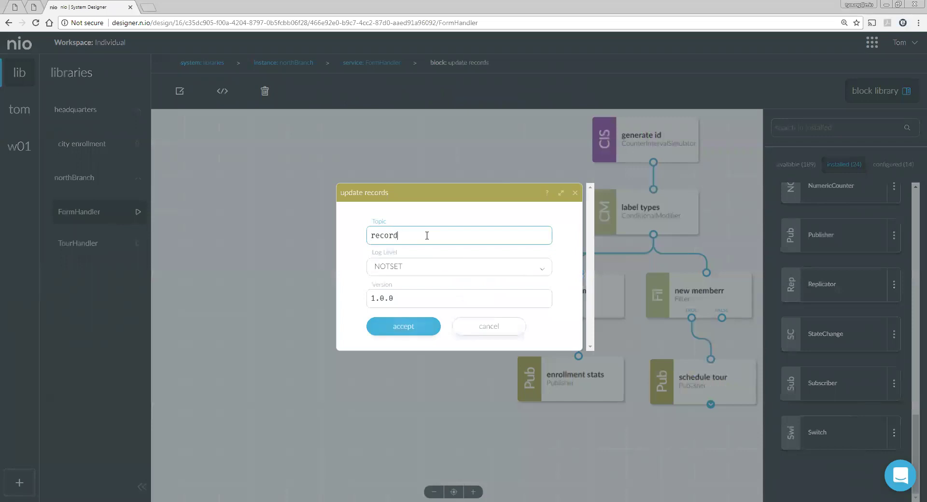
click(414, 320)
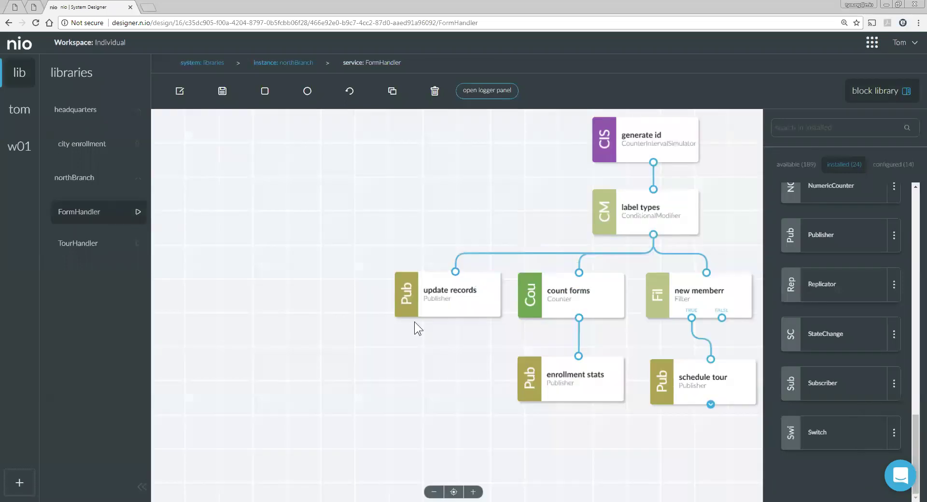
Create a new service named record keeping in the northBranch instance
click(81, 180)
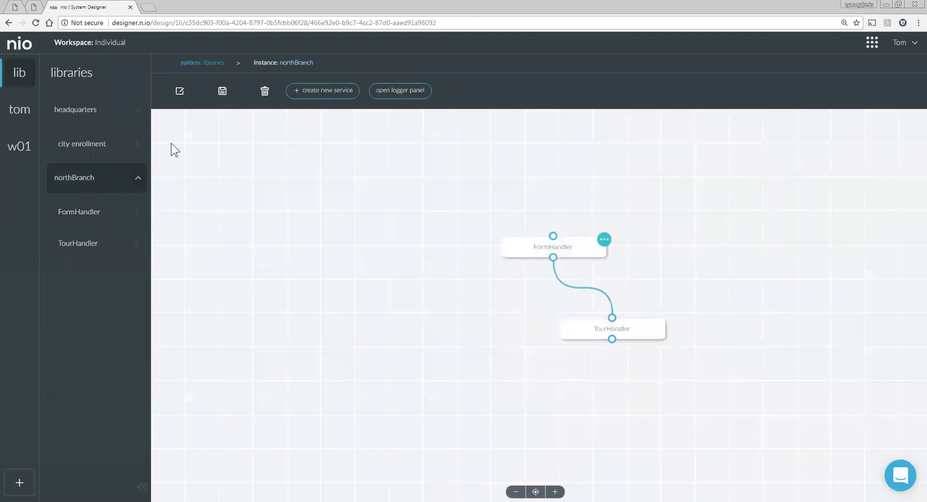
click(321, 91)
text(record keeping)
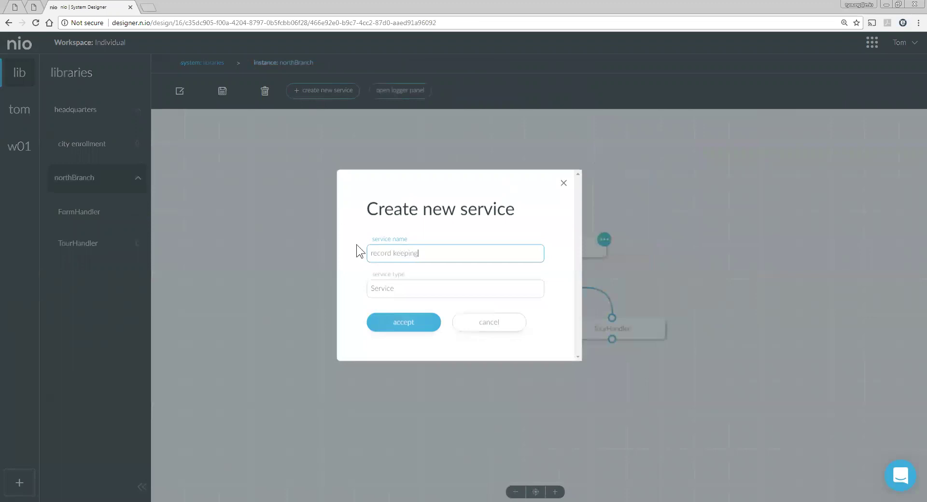
click(399, 321)
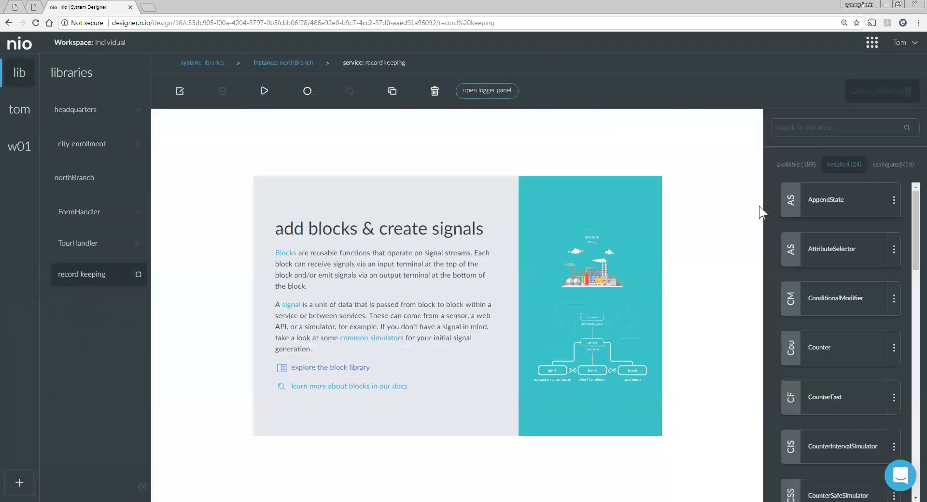
Add a Subscriber block named things to update to the record keeping service
drag(916, 237, 903, 395)
scroll(903, 396, down, 5)
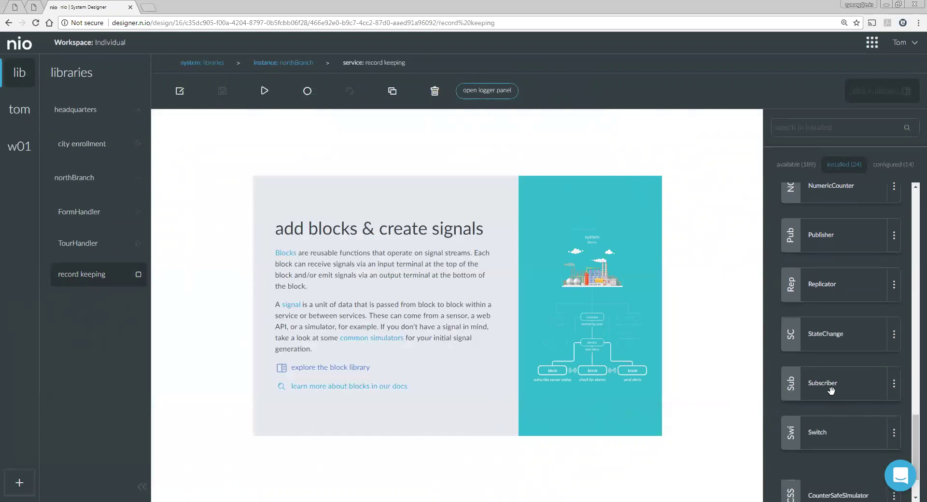
drag(818, 384, 554, 148)
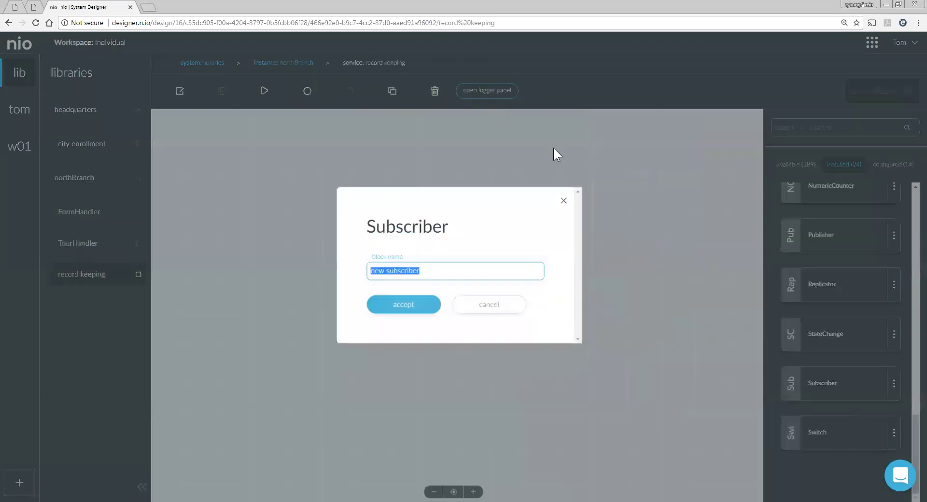
text(thigs to updaten)
click(411, 303)
Set the topic of things to update to records, reposition the block and save the record keeping service
double_click(589, 202)
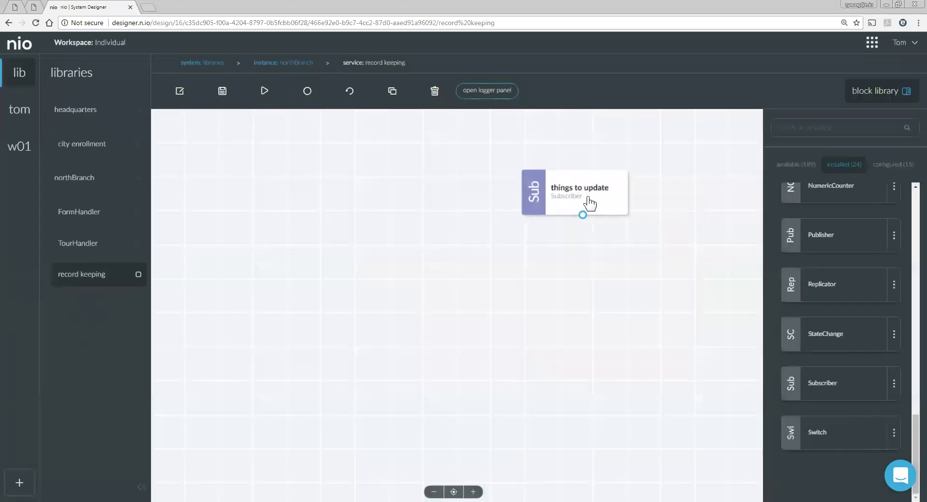
click(436, 237)
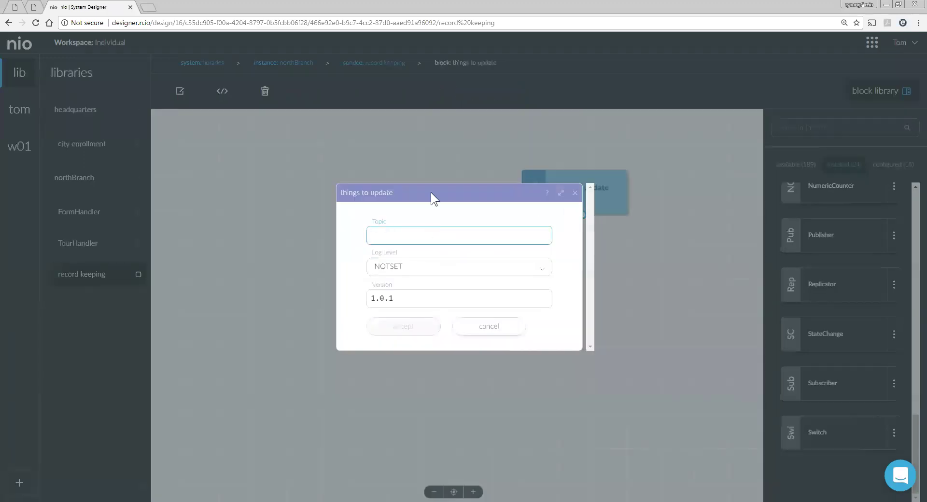
text(records)
click(425, 325)
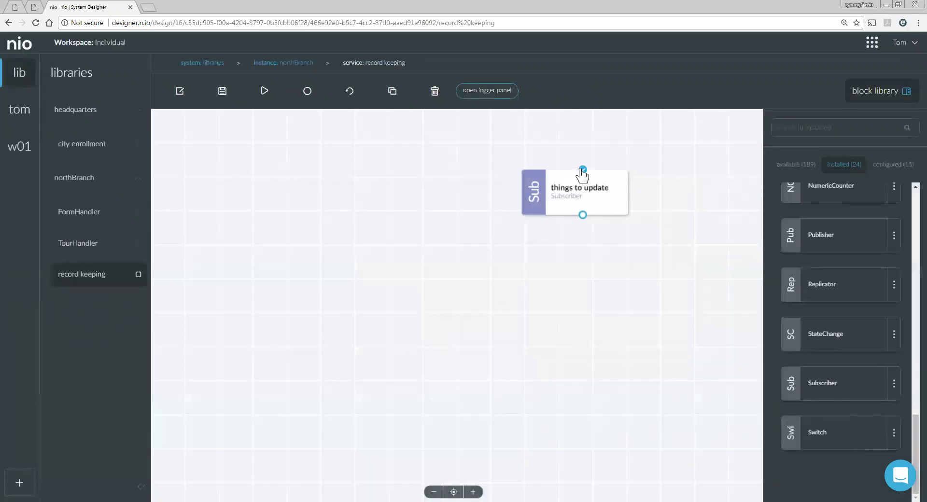
drag(586, 199, 671, 211)
click(222, 91)
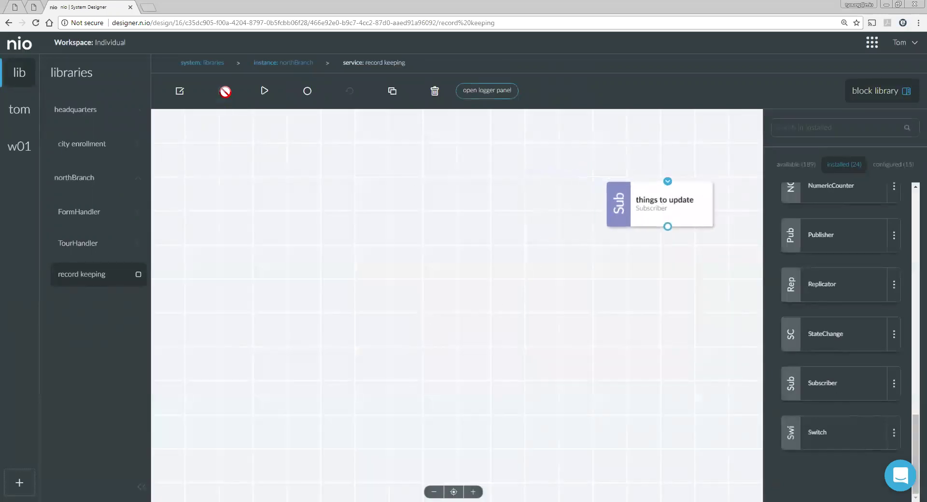
Arrange northBranch with record keeping and TourHandler side by side below FormHandler, and save the layout
click(101, 182)
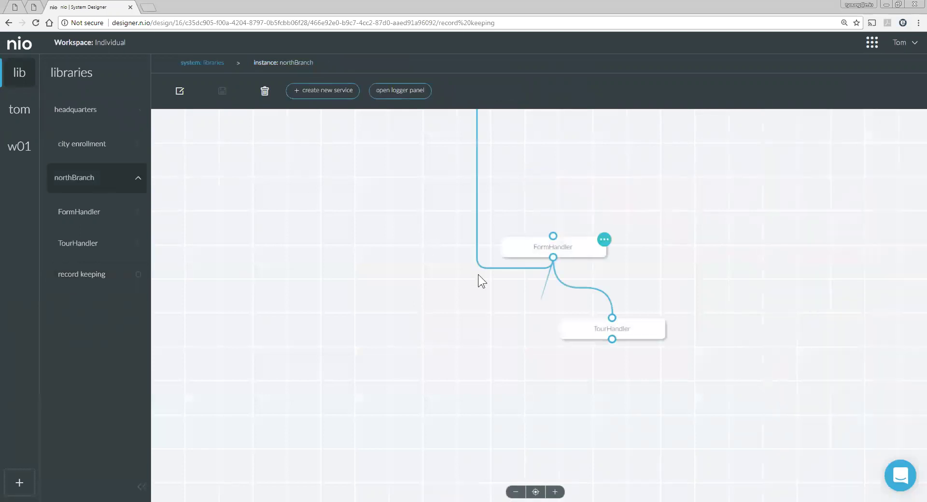
click(535, 491)
drag(520, 192, 467, 434)
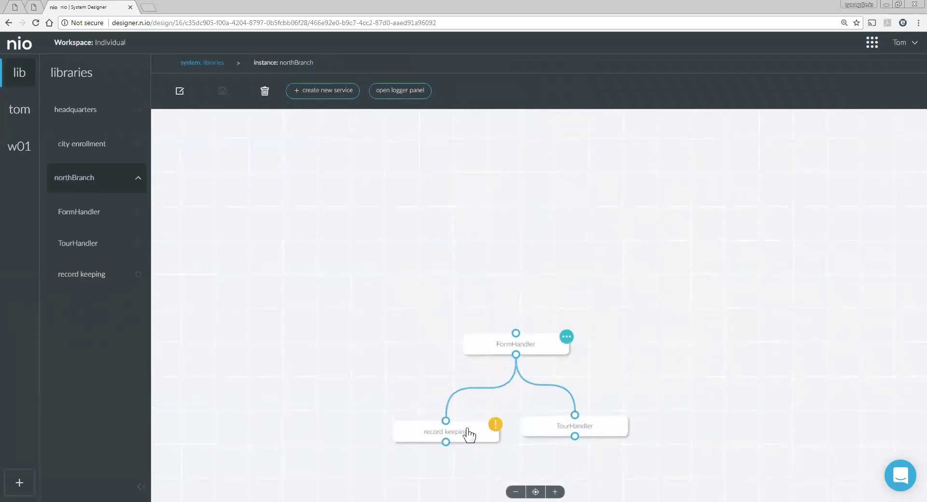
click(535, 492)
click(223, 91)
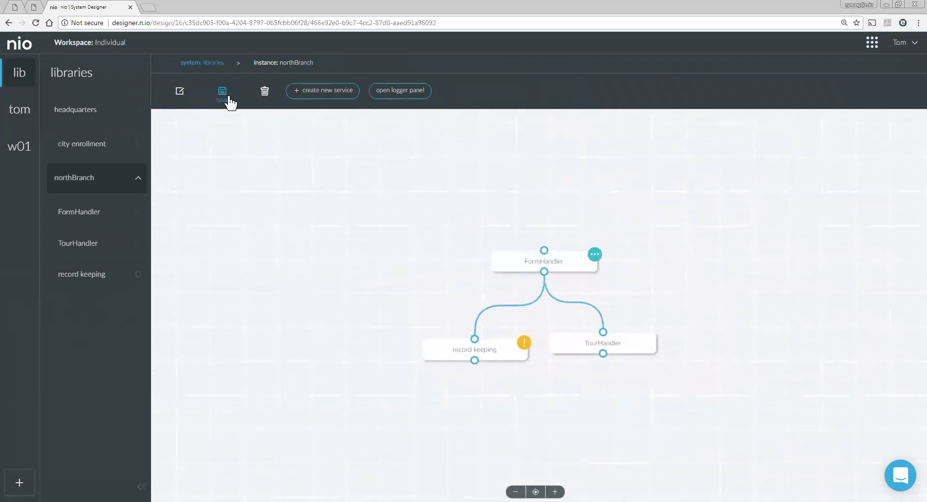
drag(570, 266, 565, 253)
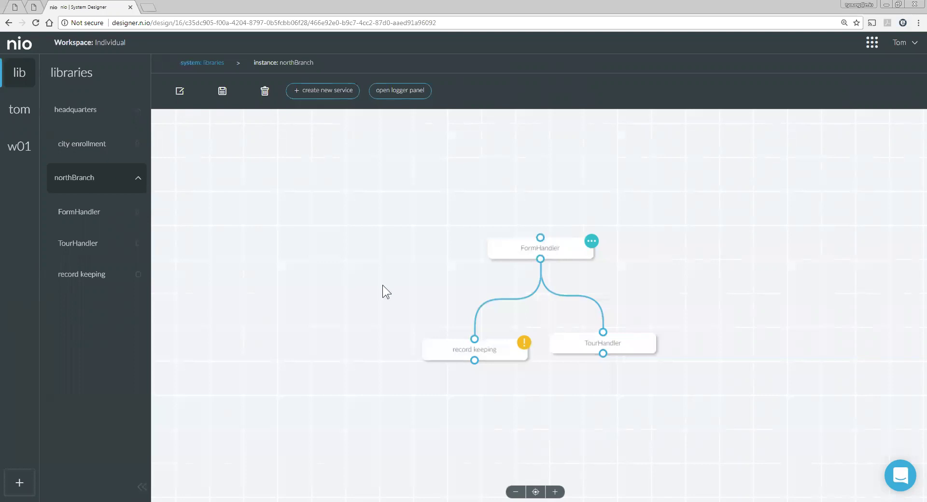
drag(624, 354, 622, 360)
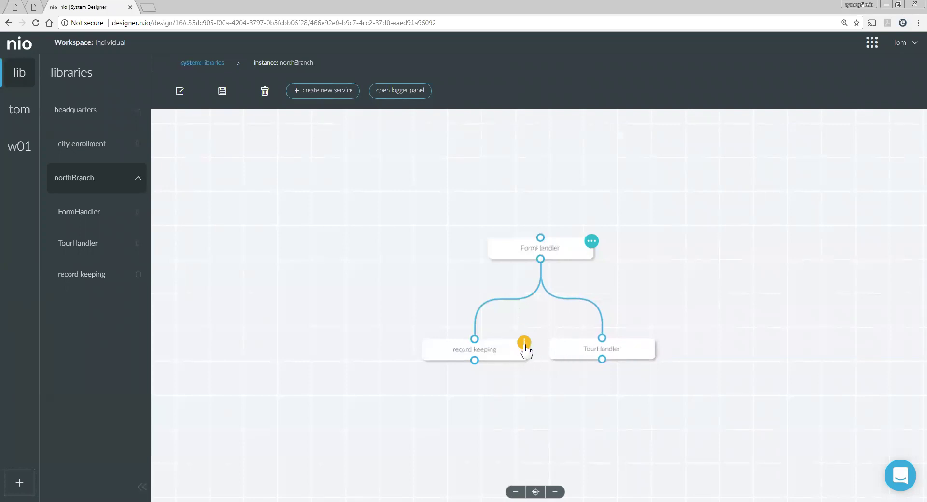
Start the record keeping service and collapse northBranch's list of services
click(491, 352)
click(269, 95)
click(325, 284)
click(138, 177)
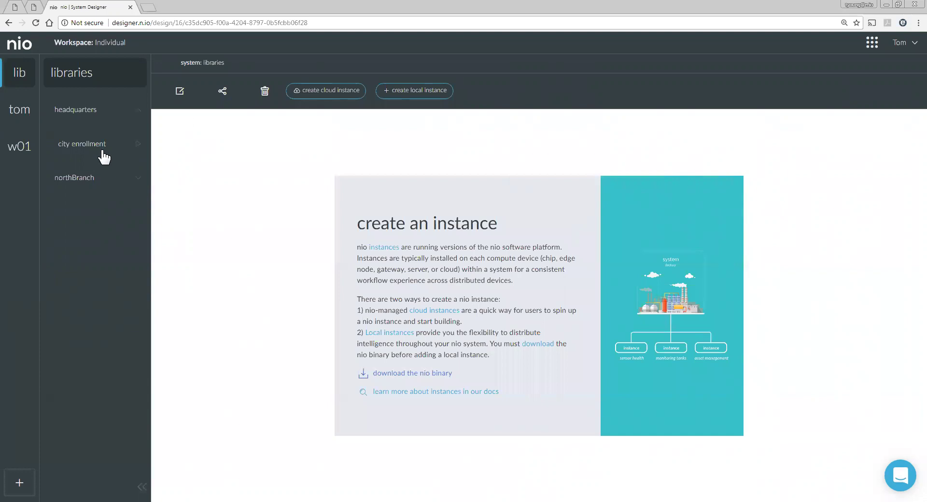
Compare the library flow chart with northBranch's service layout and FormHandler's blocks
click(33, 7)
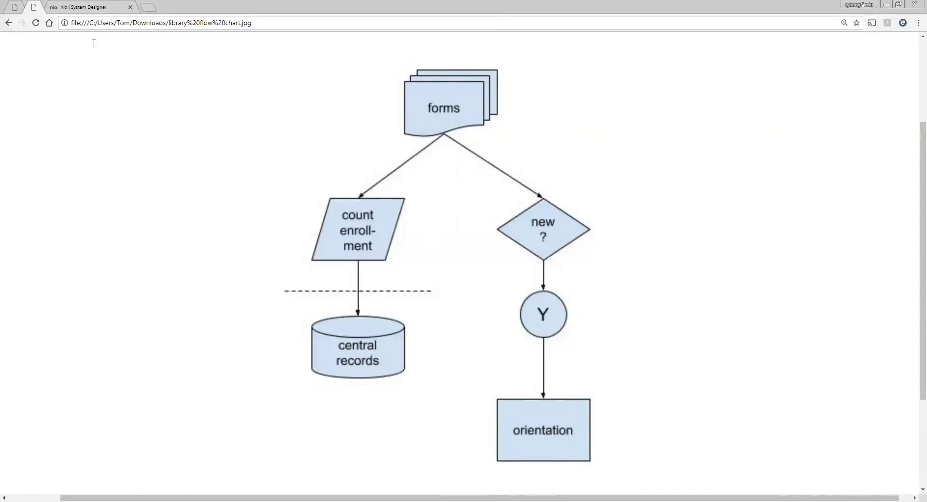
click(88, 7)
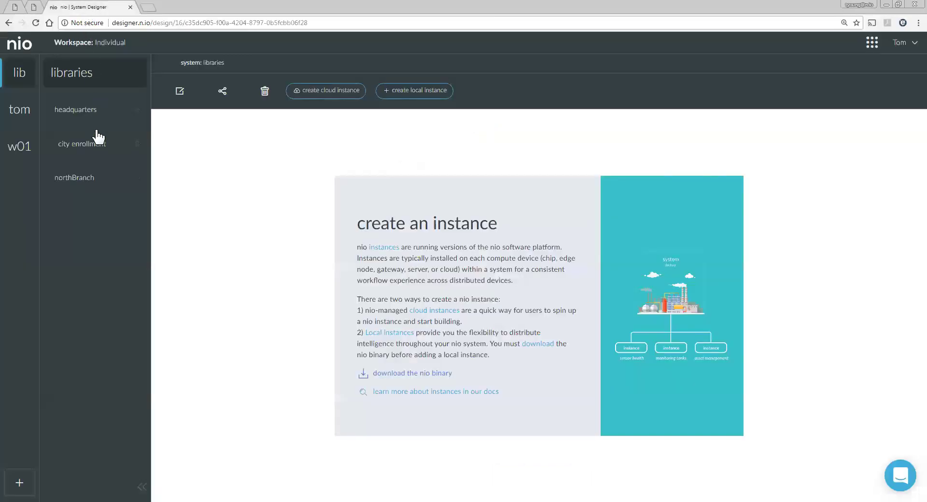
click(88, 182)
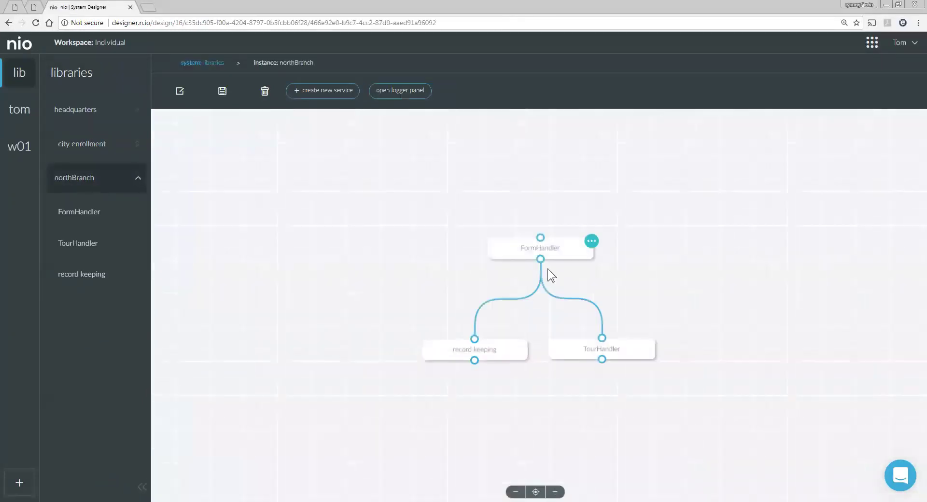
click(81, 223)
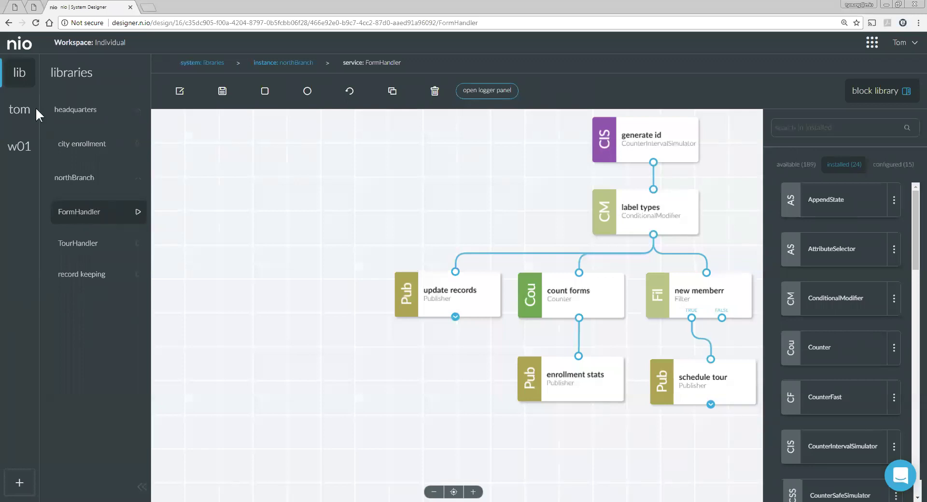
Examine the local instance creation form in another system, close it without creating anything and return to the libraries system
click(22, 119)
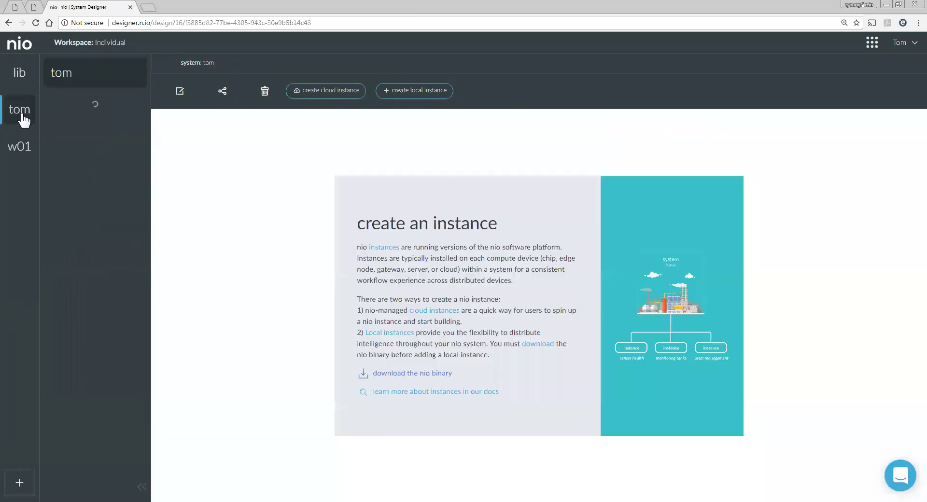
click(400, 92)
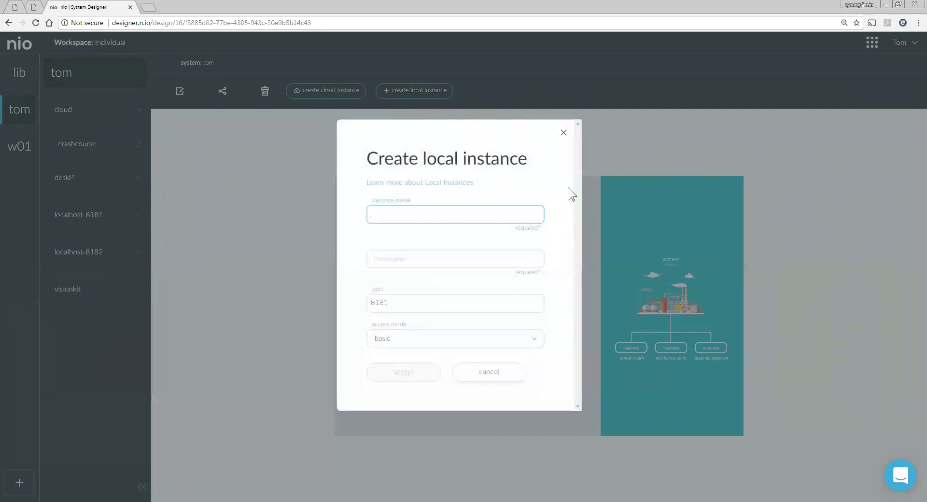
click(564, 132)
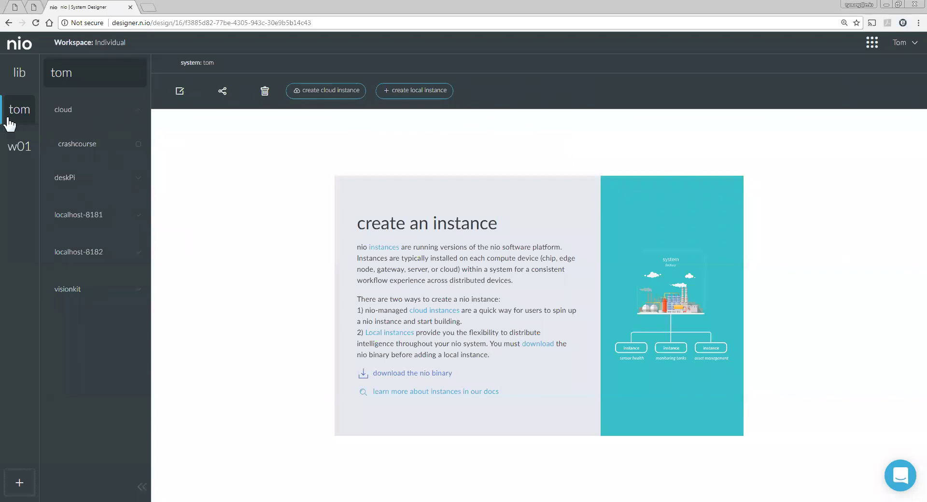
click(18, 83)
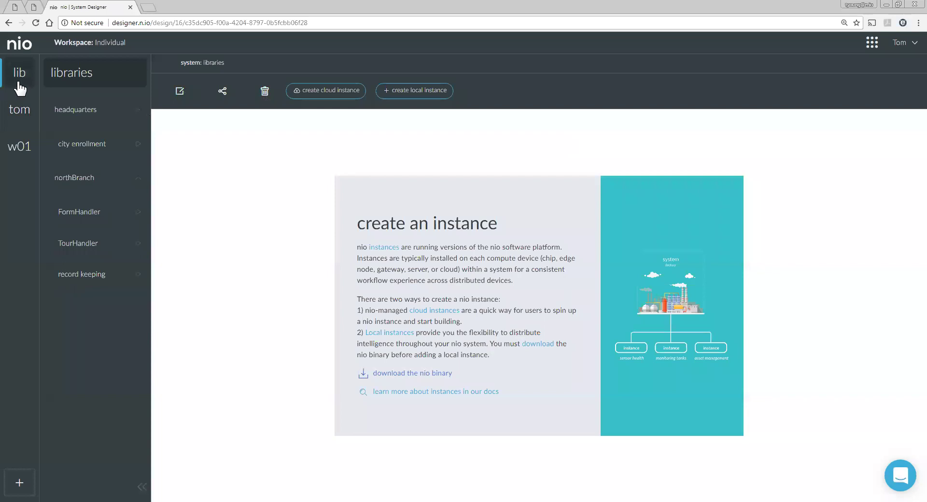
Reopen FormHandler and look through the blocks available for installation in the block library
click(92, 212)
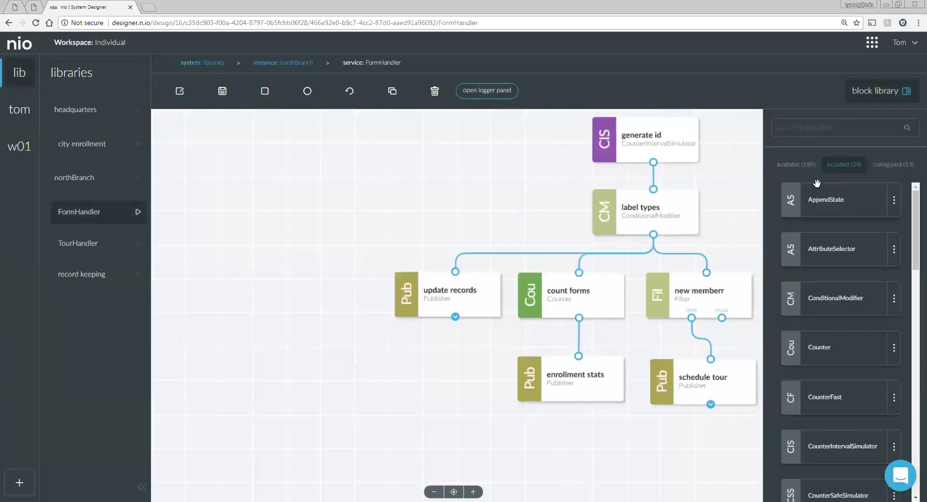
click(796, 166)
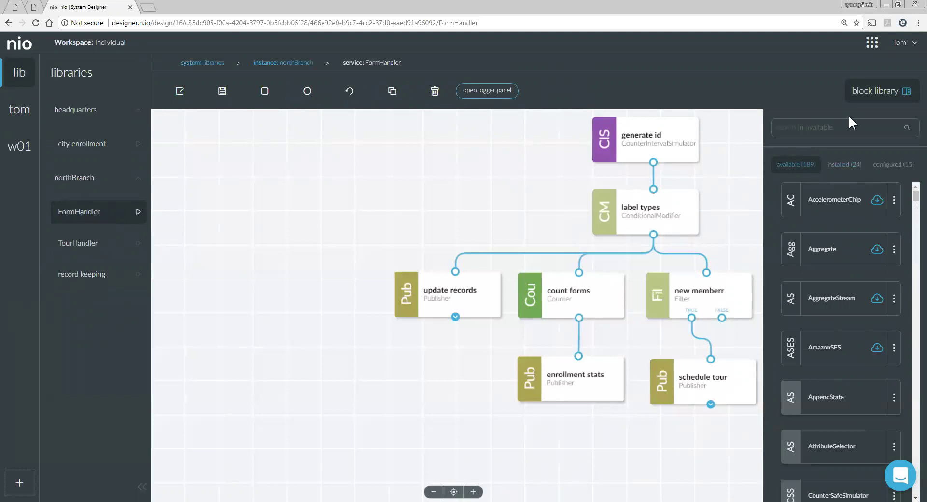
click(865, 97)
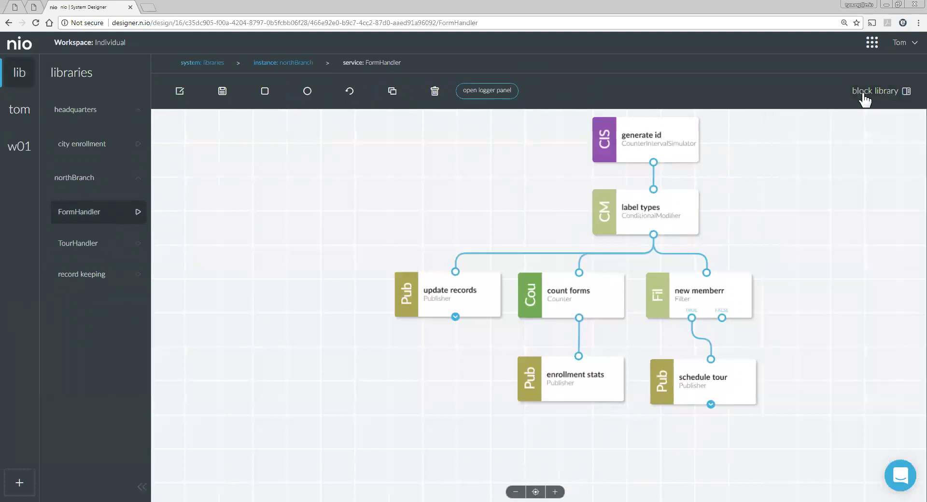
click(864, 96)
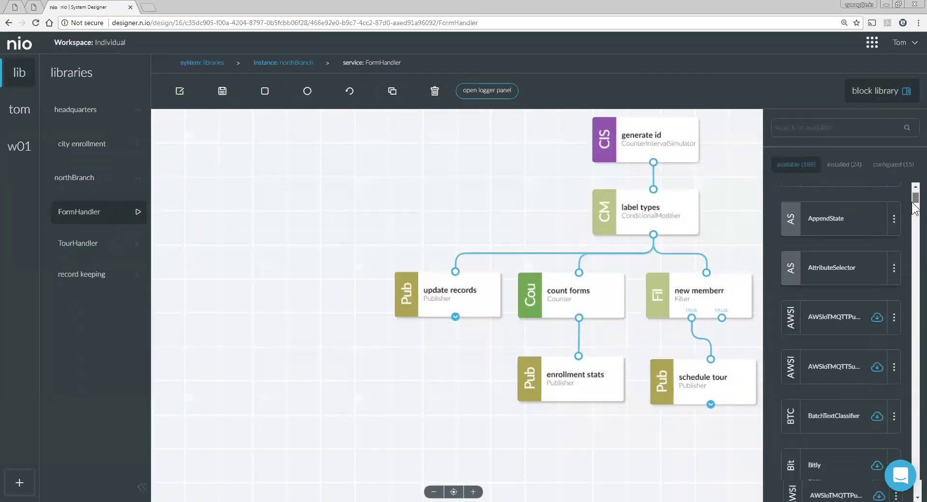
scroll(915, 207, down, 5)
scroll(915, 207, up, 5)
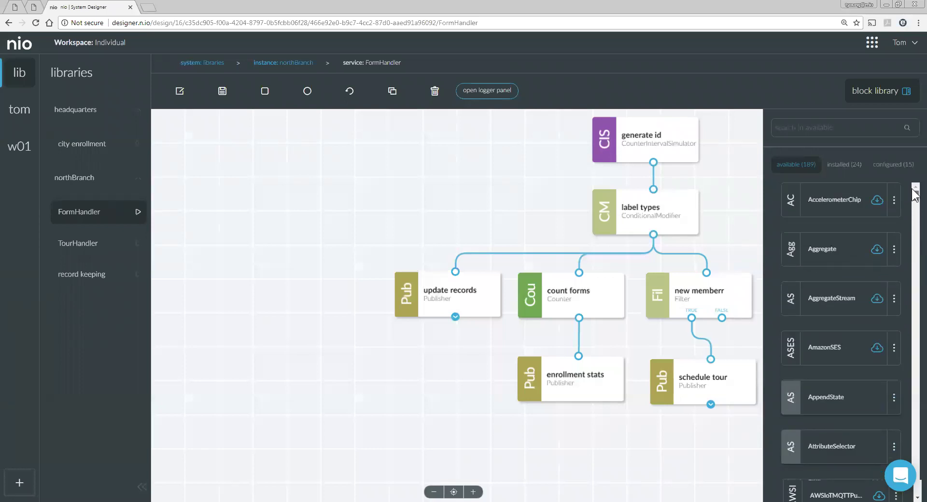
Read the documentation of the AccelerometerChip block in the block library and close it
click(896, 201)
click(857, 215)
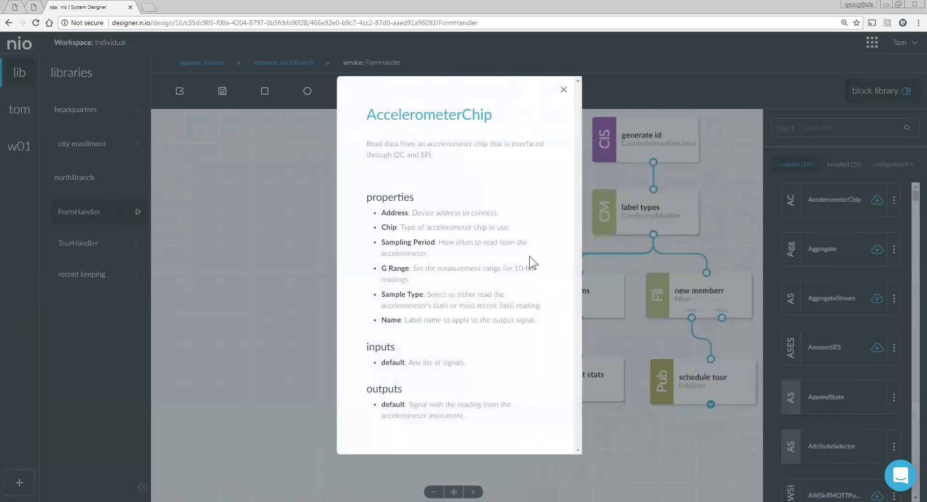
click(564, 90)
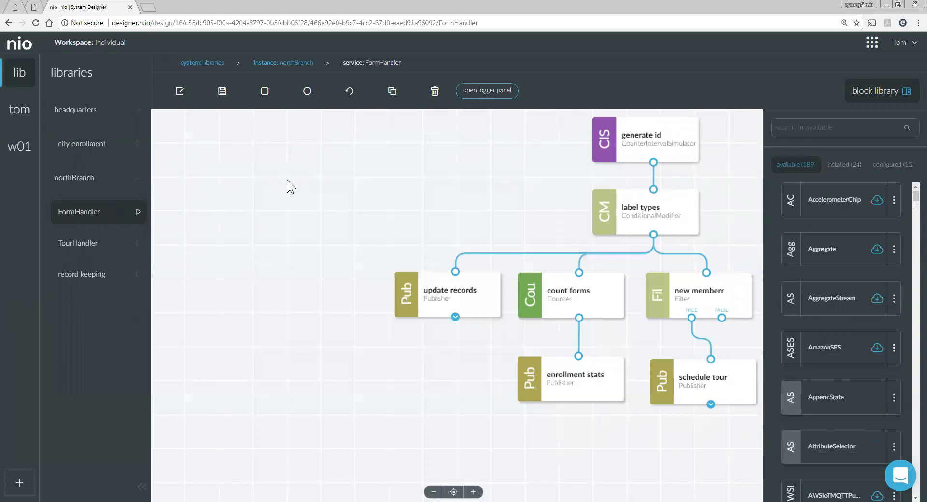
Read the Join block's help from TourHandler's list ids block and close its configuration without changes
click(99, 275)
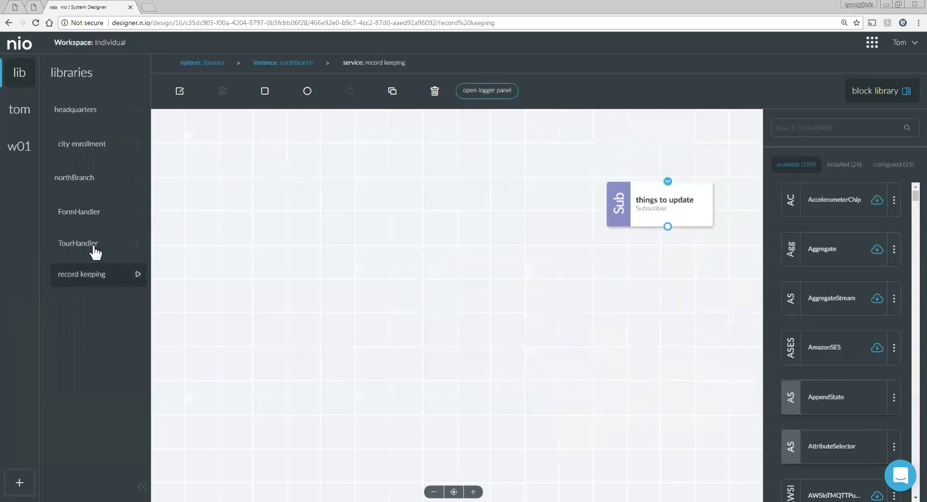
click(95, 251)
double_click(664, 247)
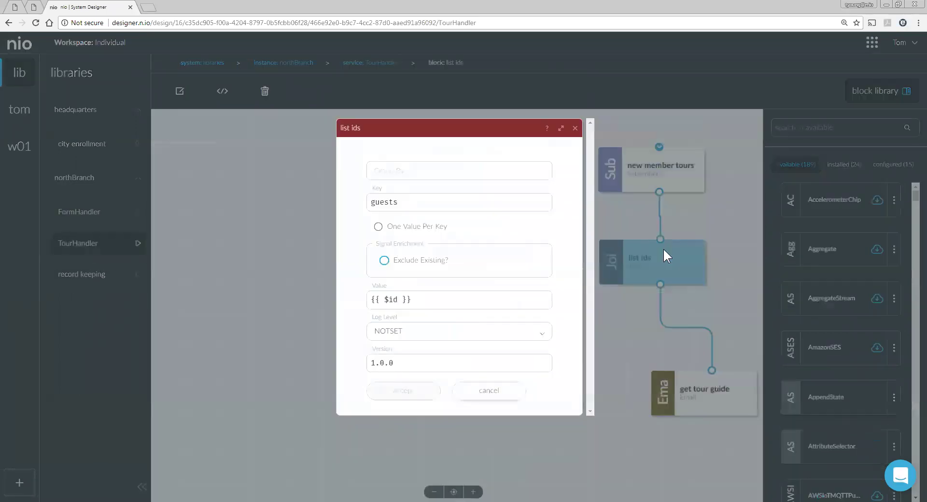
click(545, 129)
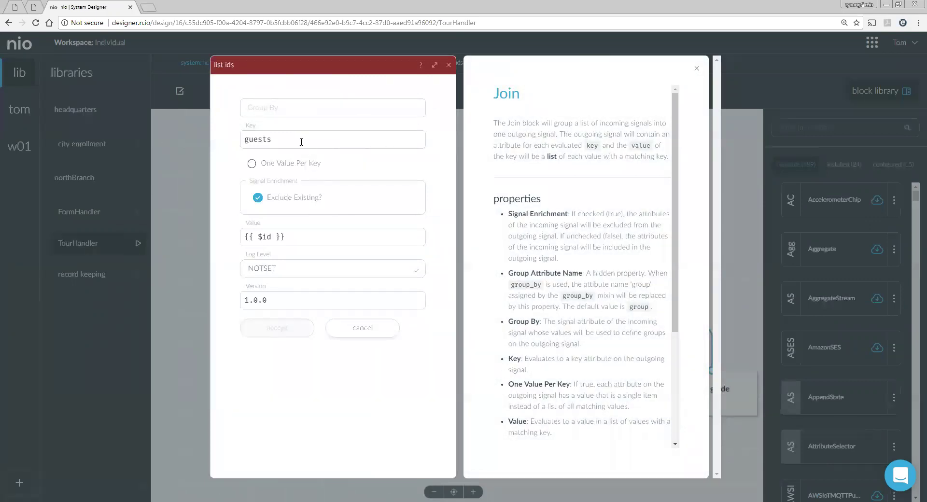
click(449, 65)
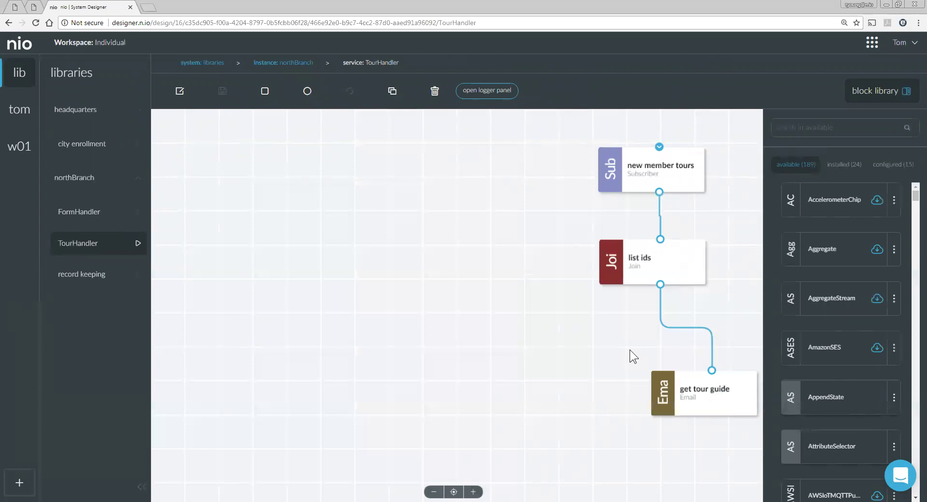
Browse the database and file system categories on the nio blocks website, and return to the TourHandler service
click(870, 43)
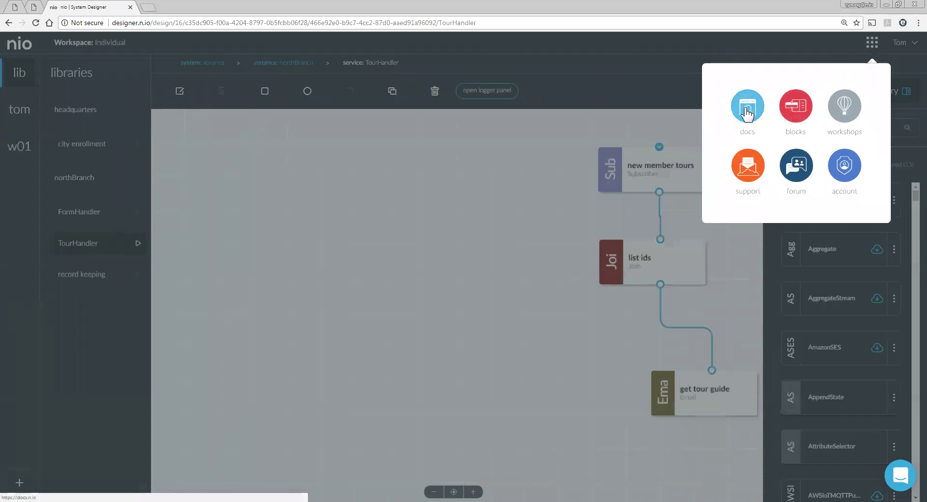
click(796, 106)
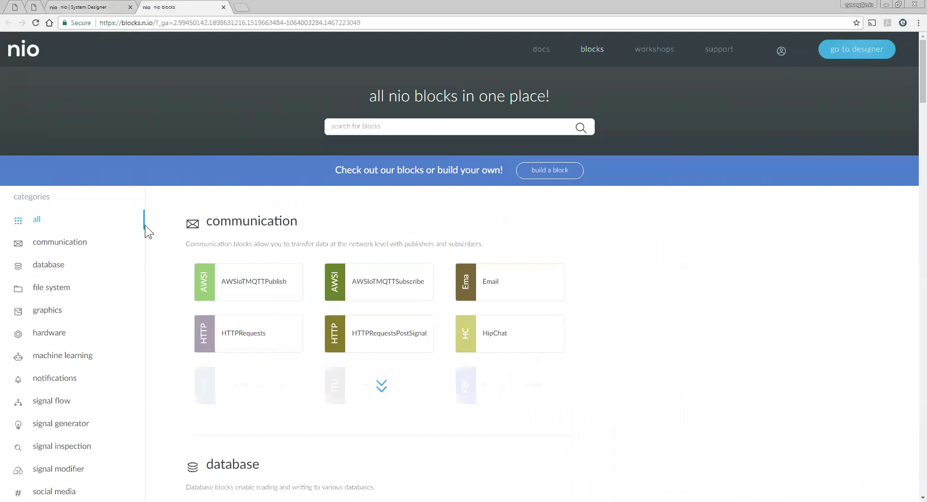
scroll(114, 256, down, 3)
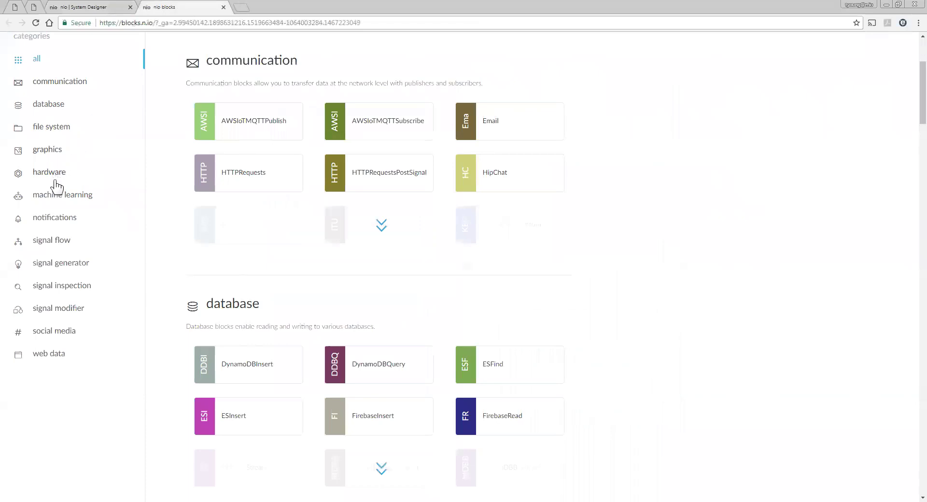
click(52, 105)
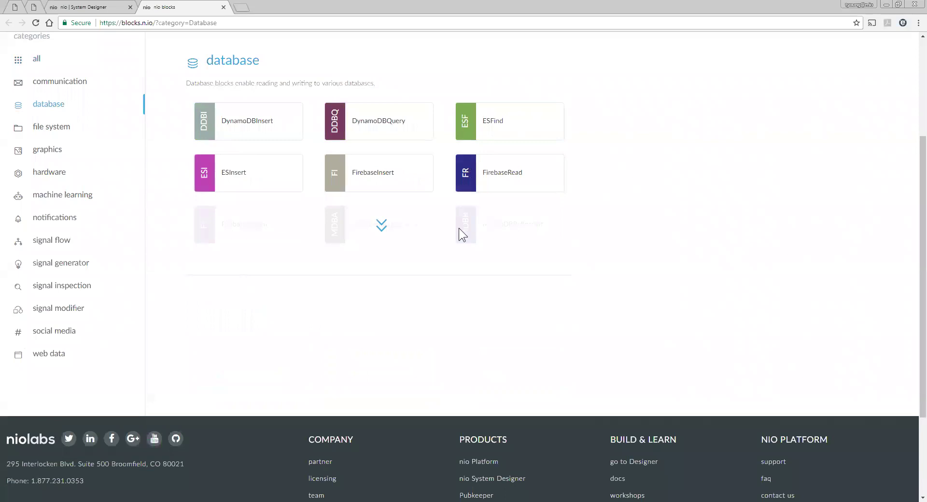
click(57, 129)
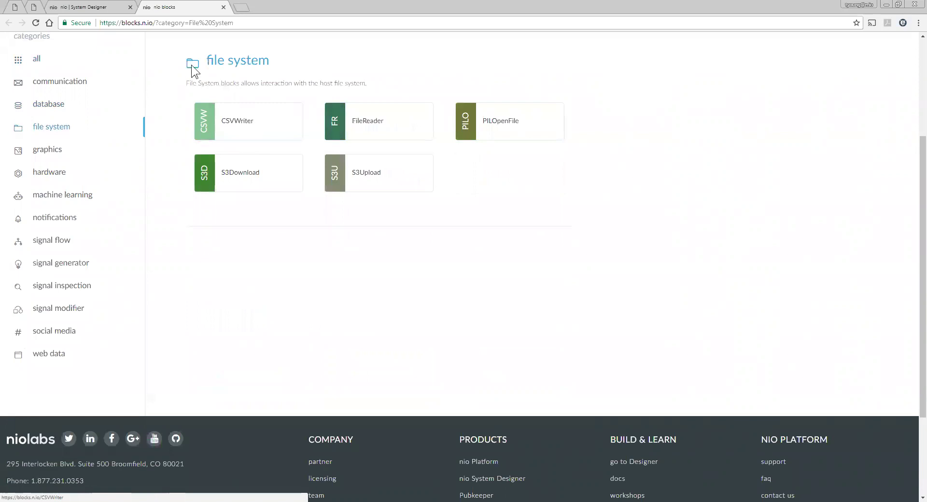
click(223, 8)
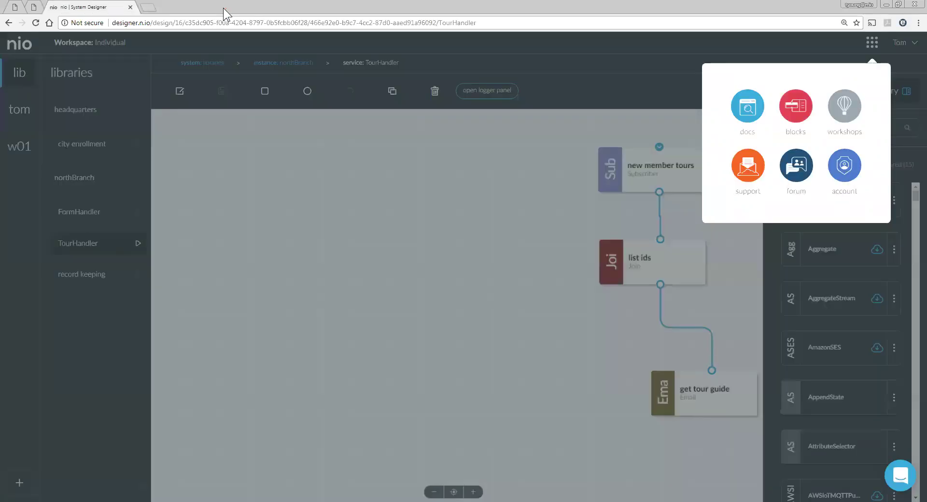
click(474, 211)
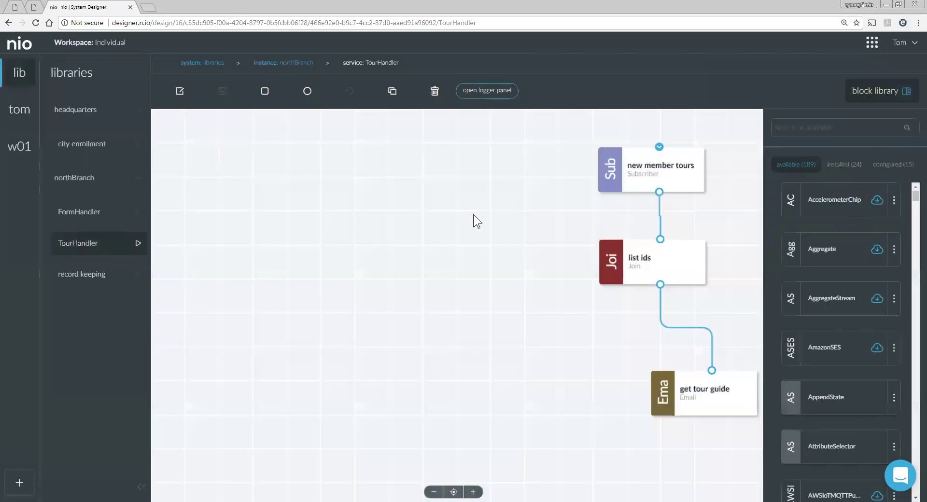